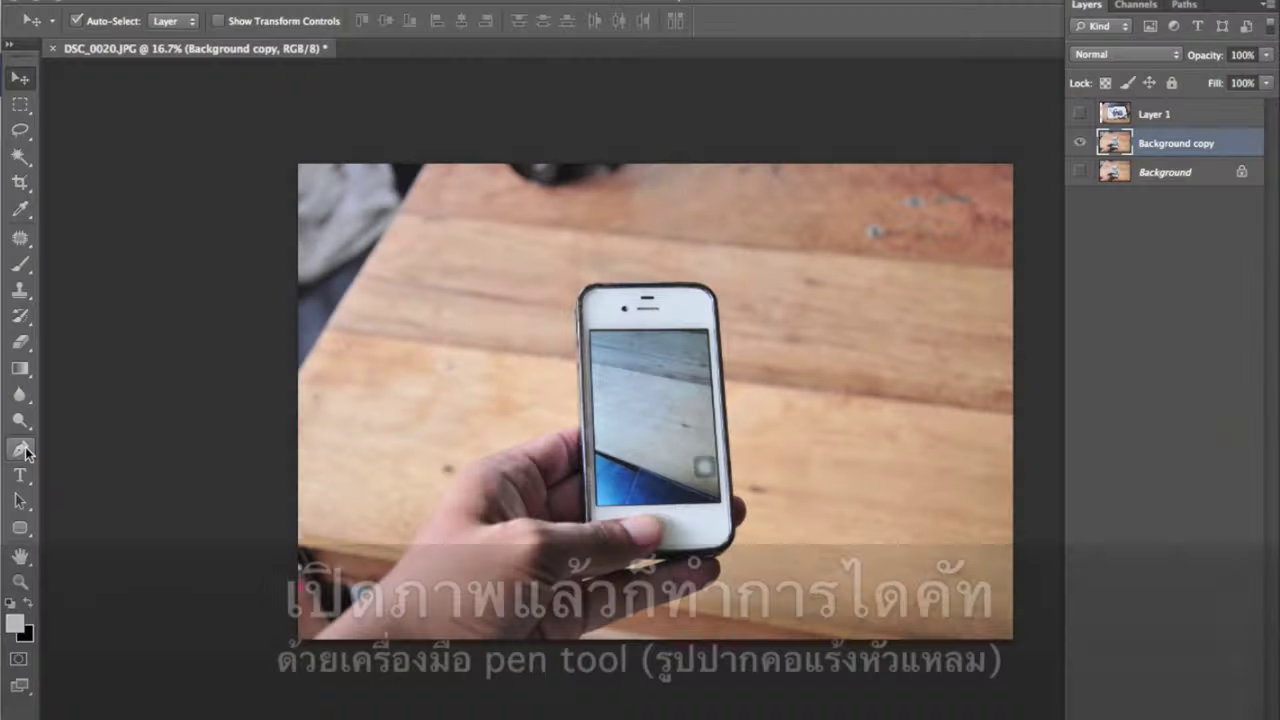
- With the Pen tool in path mode, trace the arm's edge up around the knuckles
{"action": "left_click", "coordinate": [21, 450]}
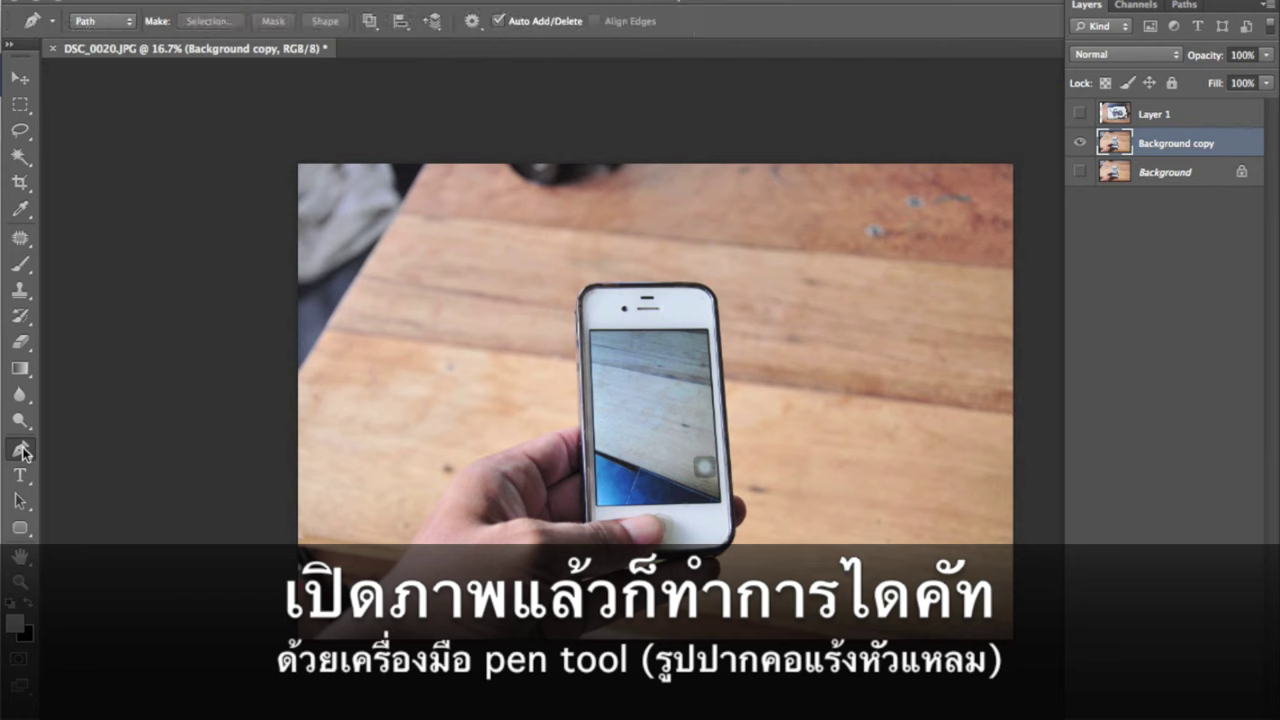
{"action": "left_click", "coordinate": [88, 445]}
{"action": "key", "text": "ctrl+plus"}
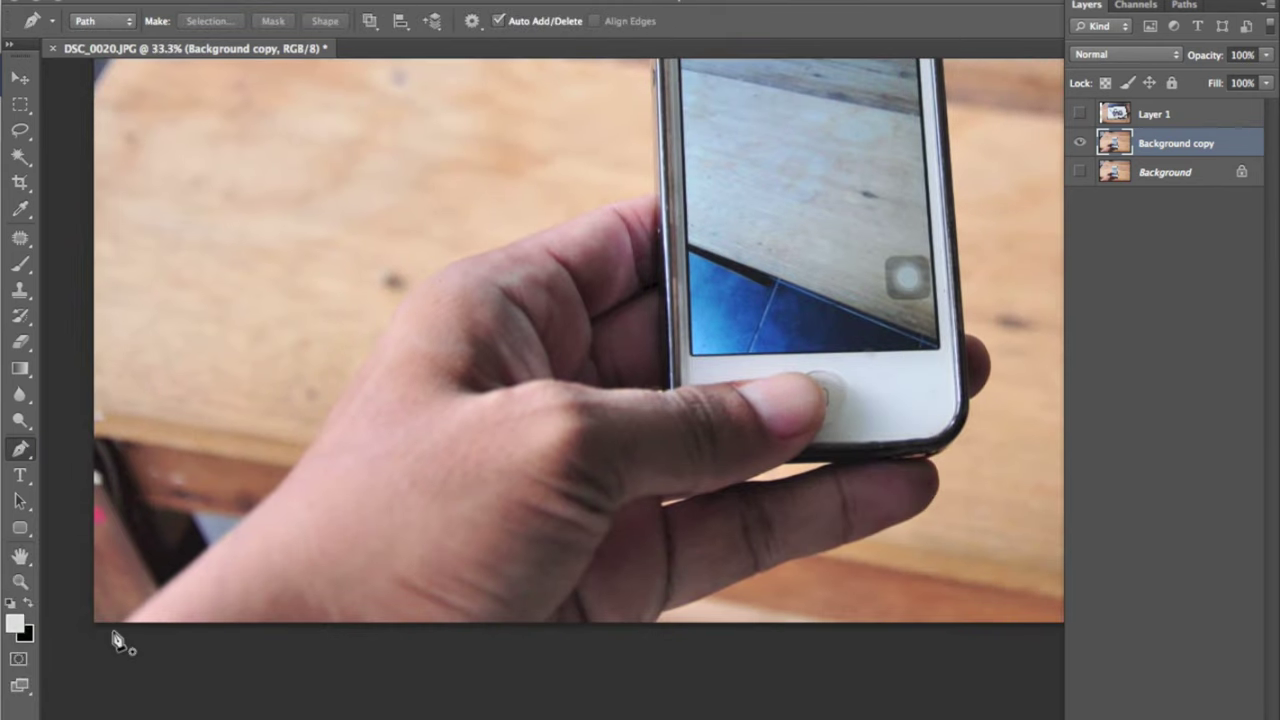
{"action": "key", "text": "ctrl+plus"}
{"action": "left_click_drag", "start_coordinate": [672, 336], "coordinate": [880, 356]}
{"action": "left_click", "coordinate": [133, 596]}
{"action": "left_click", "coordinate": [212, 527]}
{"action": "left_click", "coordinate": [352, 411]}
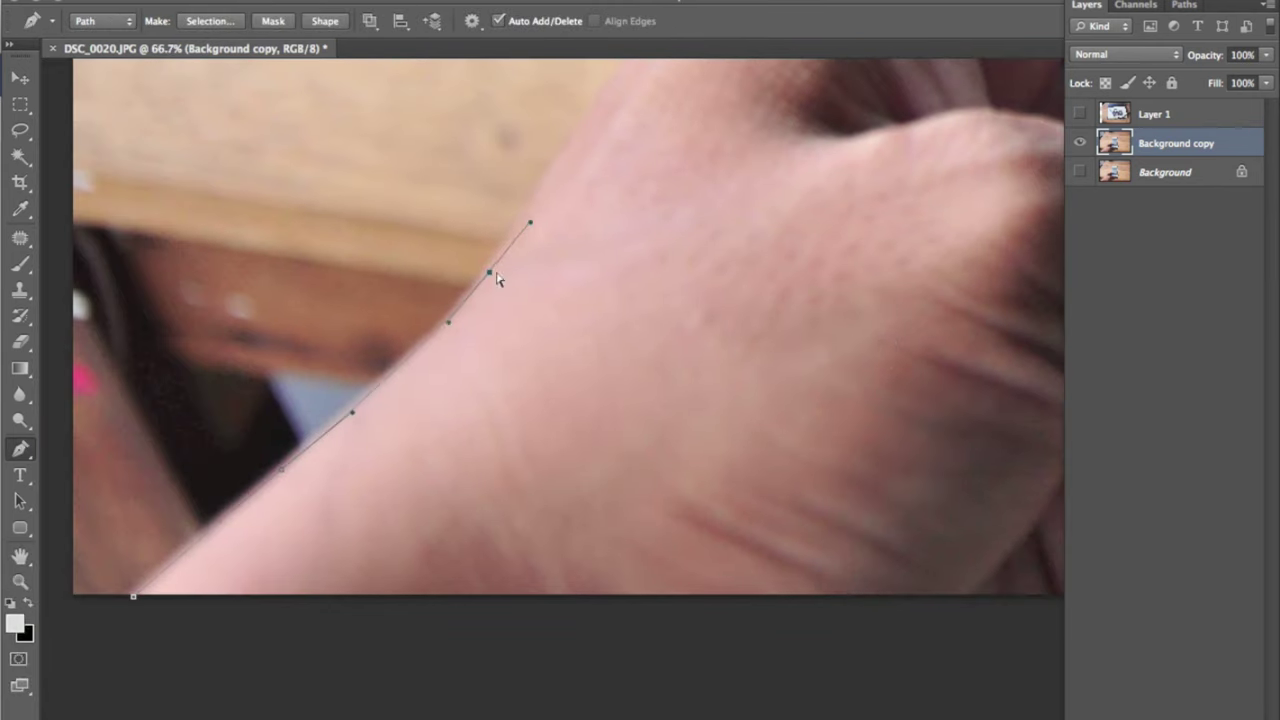
{"action": "left_click_drag", "start_coordinate": [497, 280], "coordinate": [365, 605]}
{"action": "mouse_move", "coordinate": [563, 274]}
{"action": "left_mouse_down"}
{"action": "mouse_move", "coordinate": [666, 191]}
{"action": "mouse_move", "coordinate": [641, 263]}
{"action": "left_mouse_up"}
- Continue the path over the finger top and around the phone's top edge and corners
{"action": "left_click", "coordinate": [766, 206]}
{"action": "left_click", "coordinate": [829, 194]}
{"action": "left_click_drag", "start_coordinate": [829, 194], "coordinate": [694, 700]}
{"action": "left_click", "coordinate": [691, 320]}
{"action": "left_click", "coordinate": [692, 288]}
{"action": "left_click_drag", "start_coordinate": [773, 218], "coordinate": [856, 218]}
{"action": "left_click_drag", "start_coordinate": [776, 226], "coordinate": [296, 236]}
{"action": "left_click", "coordinate": [705, 222]}
{"action": "left_click", "coordinate": [776, 256]}
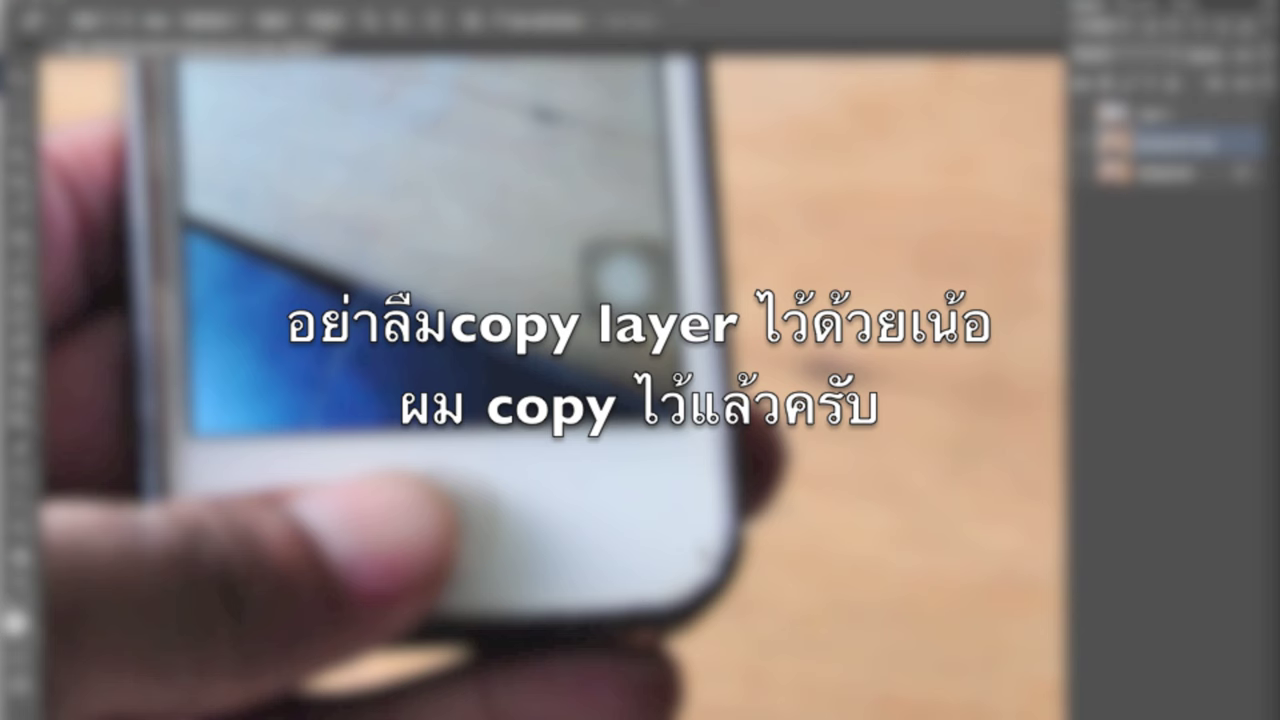
- Trace down the phone's right side and the finger's underside, closing the outline
{"action": "mouse_move", "coordinate": [689, 541]}
{"action": "left_mouse_down"}
{"action": "mouse_move", "coordinate": [666, 598]}
{"action": "mouse_move", "coordinate": [568, 618]}
{"action": "left_mouse_up"}
{"action": "left_click_drag", "start_coordinate": [510, 660], "coordinate": [726, 514]}
{"action": "left_click", "coordinate": [616, 528]}
{"action": "left_click", "coordinate": [529, 562]}
{"action": "mouse_move", "coordinate": [414, 611]}
{"action": "left_mouse_down"}
{"action": "mouse_move", "coordinate": [380, 642]}
{"action": "mouse_move", "coordinate": [708, 383]}
{"action": "left_mouse_up"}
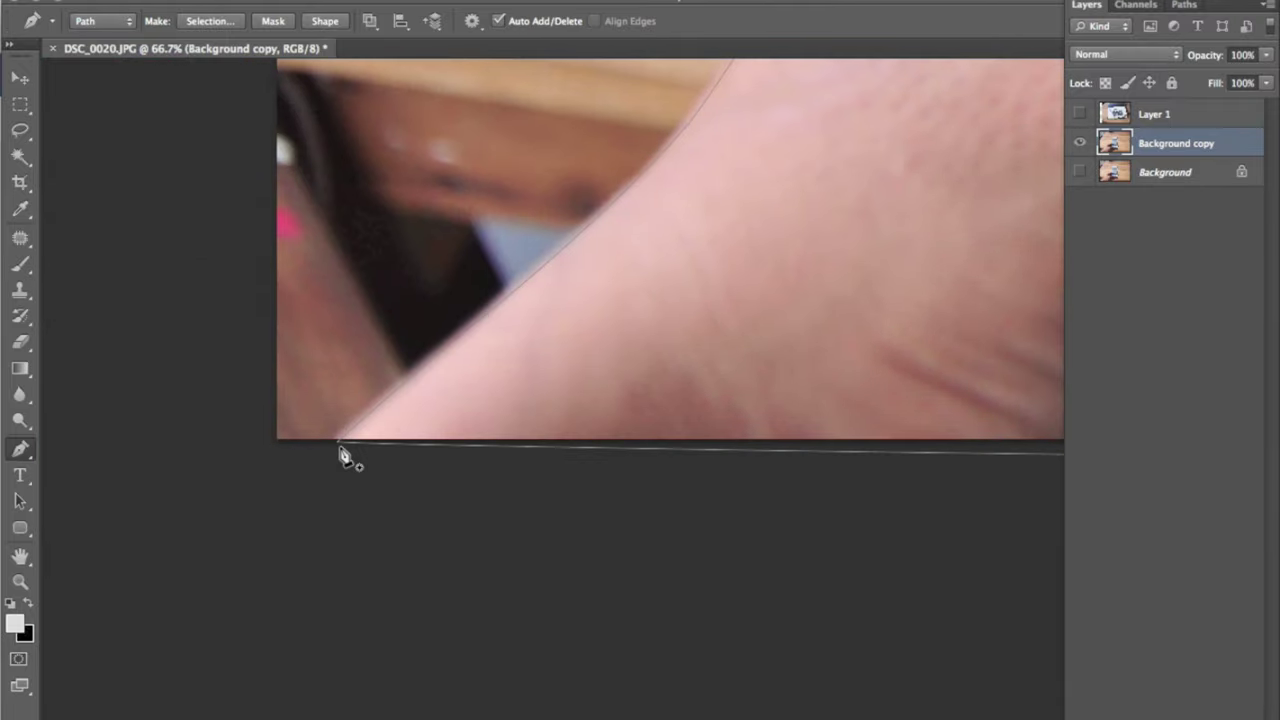
{"action": "left_click", "coordinate": [1185, 5]}
- Zoom in and trace a closed outline of the gap between the fingers
{"action": "key", "text": "ctrl+plus"}
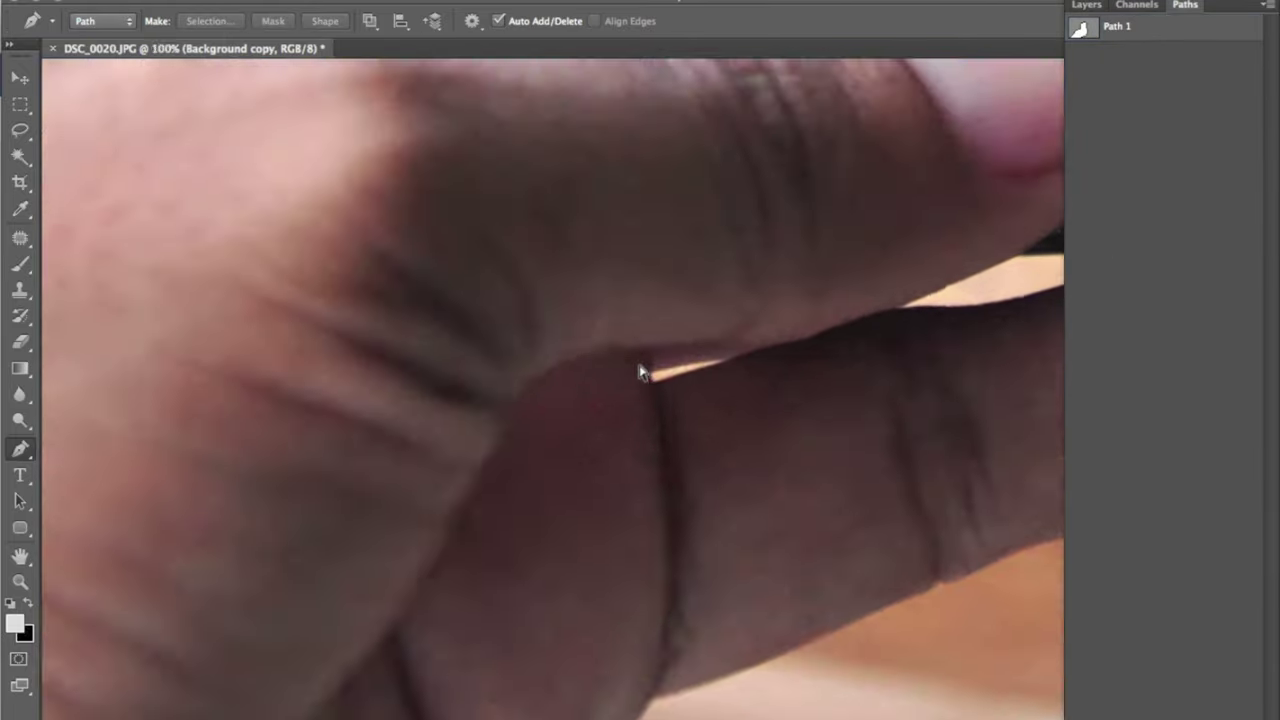
{"action": "key", "text": "ctrl+plus"}
{"action": "left_click", "coordinate": [797, 316]}
{"action": "left_click", "coordinate": [645, 345]}
{"action": "left_click_drag", "start_coordinate": [650, 370], "coordinate": [343, 449]}
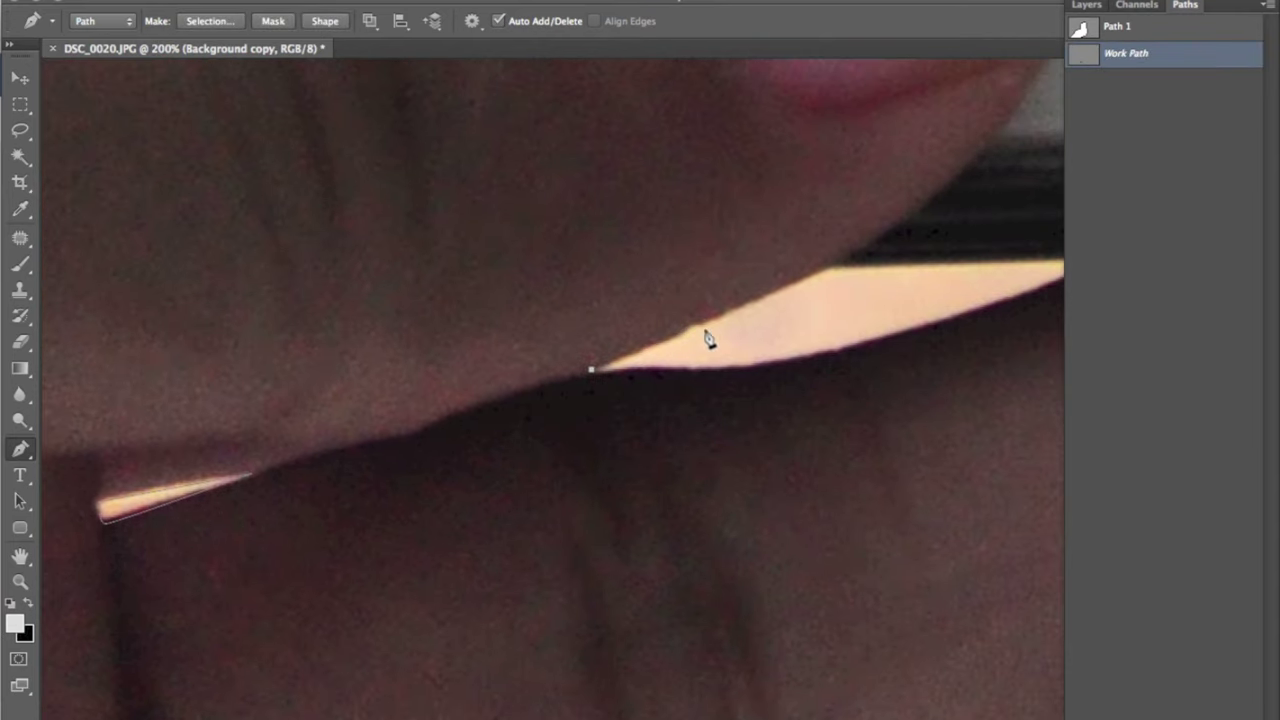
{"action": "left_click_drag", "start_coordinate": [757, 300], "coordinate": [872, 280]}
{"action": "left_click", "coordinate": [912, 308]}
{"action": "left_click", "coordinate": [846, 329]}
{"action": "left_click", "coordinate": [766, 357]}
{"action": "left_click", "coordinate": [680, 377]}
{"action": "left_click", "coordinate": [543, 414]}
{"action": "left_click", "coordinate": [386, 414]}
- Work around the phone screen's corners, then save the Work Path as Path 2
{"action": "key", "text": "ctrl+0"}
{"action": "key", "text": "ctrl+plus"}
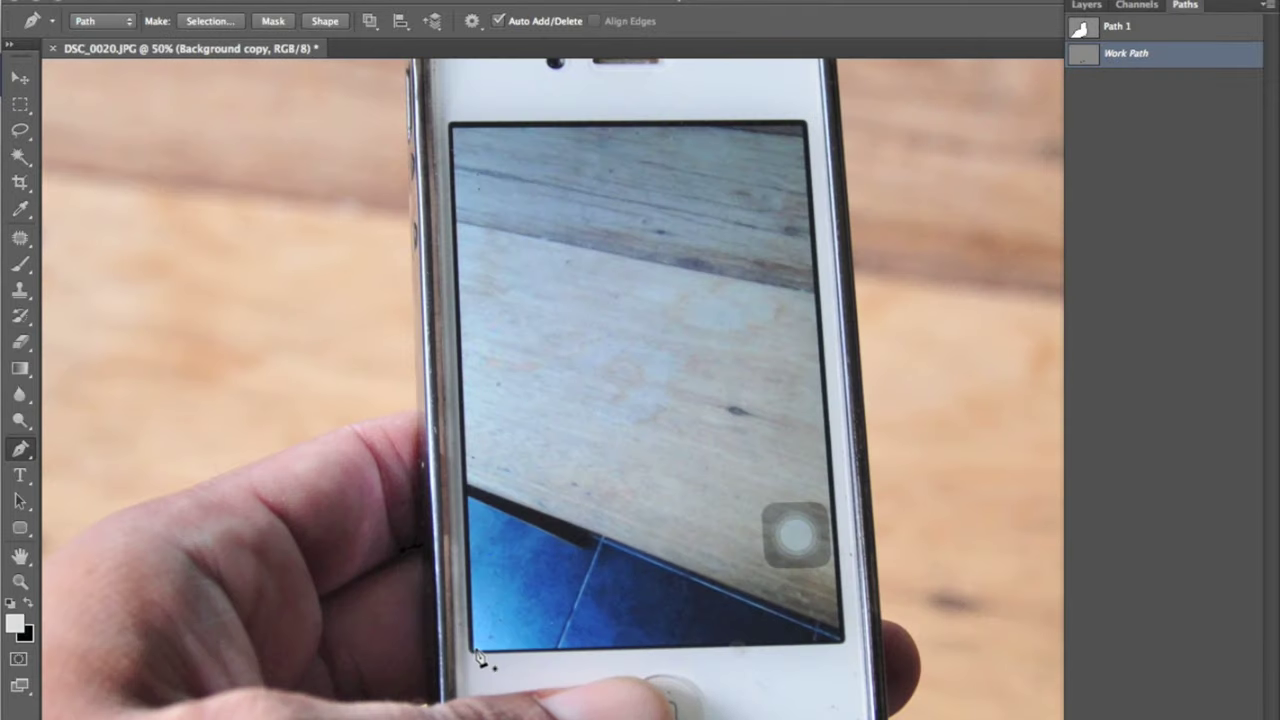
{"action": "key", "text": "ctrl+plus"}
{"action": "key", "text": "ctrl+plus"}
{"action": "scroll", "coordinate": [333, 587], "scroll_direction": "down", "scroll_amount": 3}
{"action": "mouse_move", "coordinate": [1063, 688]}
{"action": "left_mouse_down"}
{"action": "mouse_move", "coordinate": [1010, 688]}
{"action": "mouse_move", "coordinate": [1072, 664]}
{"action": "left_mouse_up"}
{"action": "scroll", "coordinate": [780, 551], "scroll_direction": "up", "scroll_amount": 5}
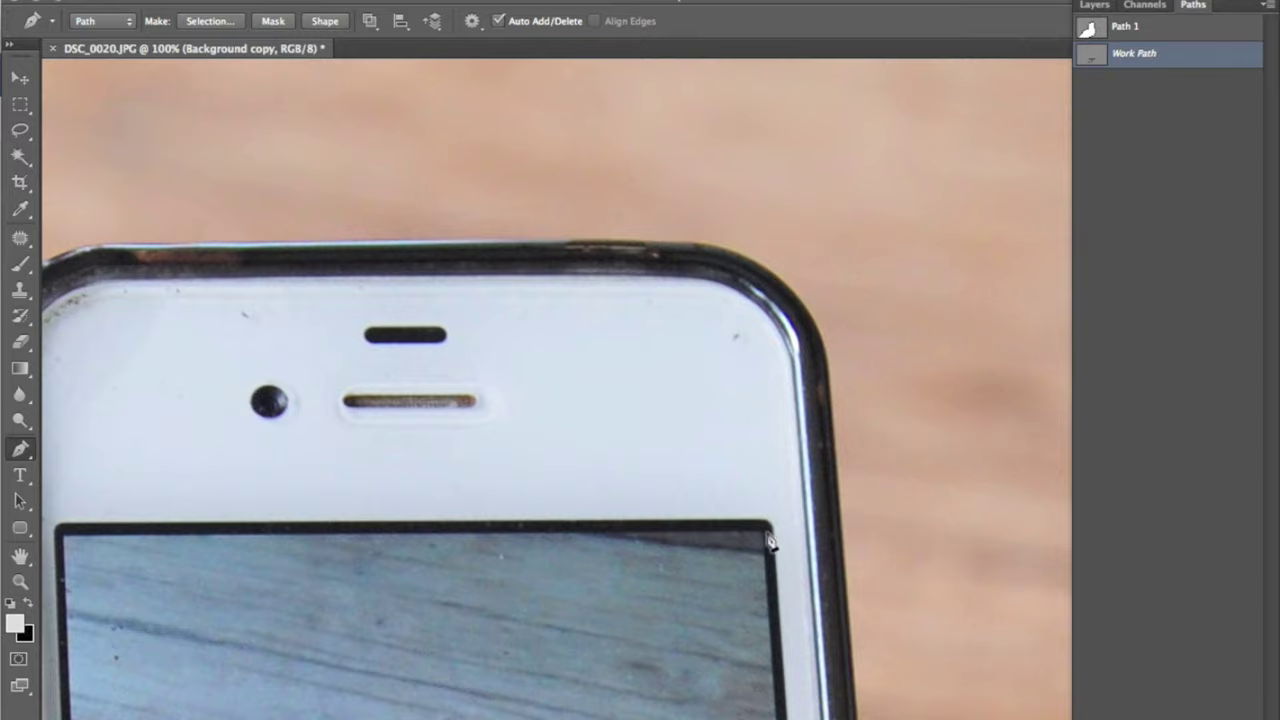
{"action": "key", "text": "ctrl+plus"}
{"action": "left_click_drag", "start_coordinate": [780, 551], "coordinate": [543, 462]}
{"action": "scroll", "coordinate": [221, 356], "scroll_direction": "left", "scroll_amount": 3}
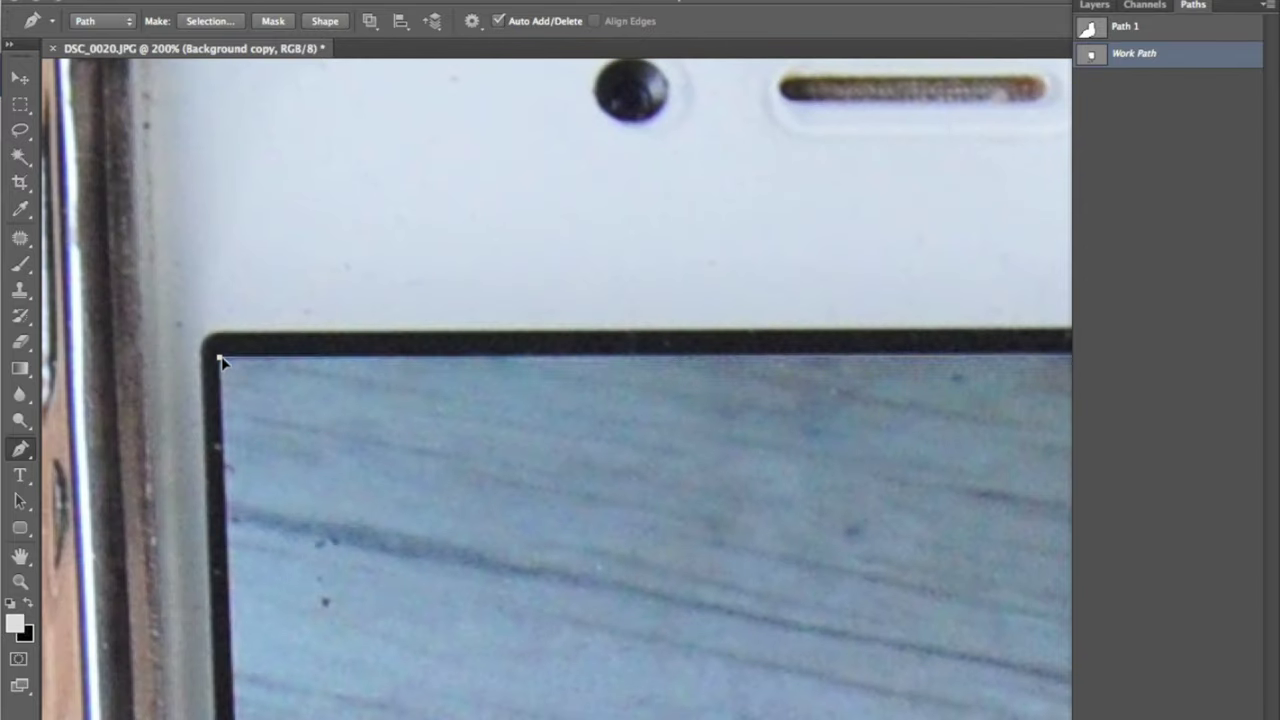
{"action": "scroll", "coordinate": [457, 349], "scroll_direction": "down", "scroll_amount": 10}
{"action": "left_click_drag", "start_coordinate": [457, 349], "coordinate": [461, 294]}
{"action": "scroll", "coordinate": [461, 294], "scroll_direction": "down", "scroll_amount": 2}
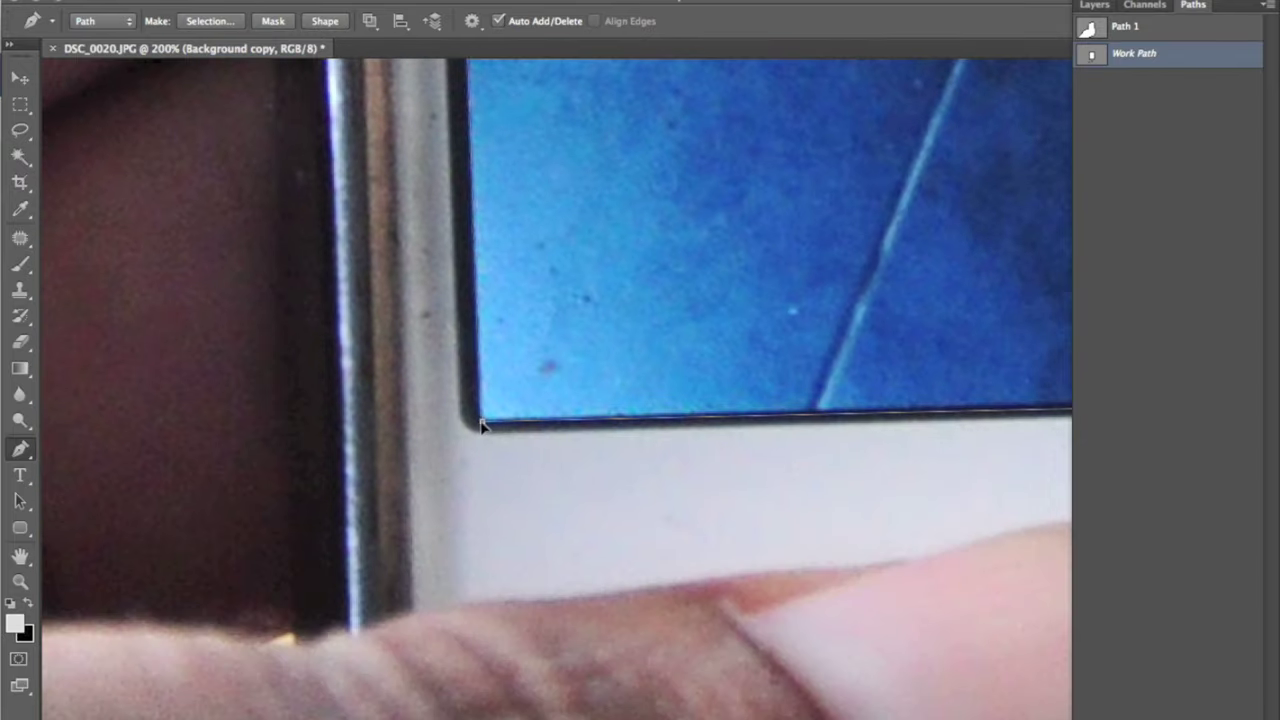
{"action": "key", "text": "ctrl+0"}
{"action": "double_click", "coordinate": [1134, 53]}
{"action": "key", "text": "Return"}
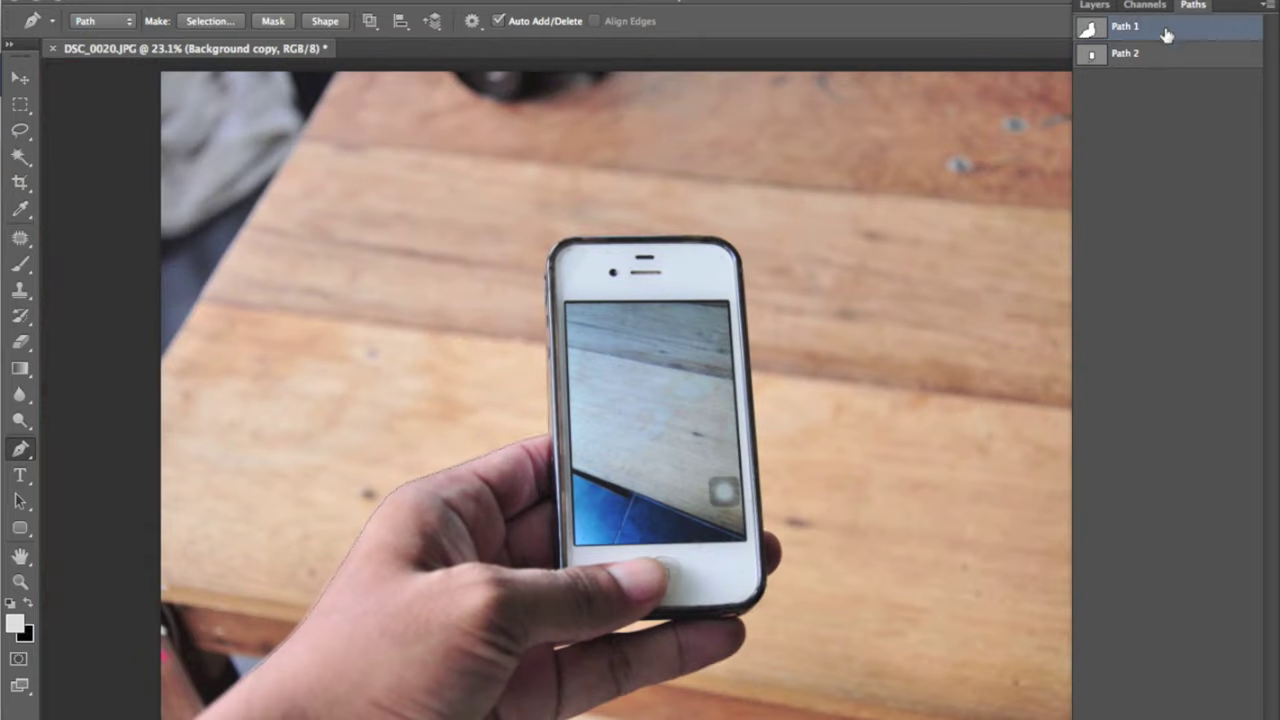
- Load Path 1 as a selection and subtract Path 2 from it
{"action": "left_click", "coordinate": [1091, 53], "text": "ctrl"}
{"action": "left_click", "coordinate": [1123, 97]}
{"action": "left_click", "coordinate": [21, 105]}
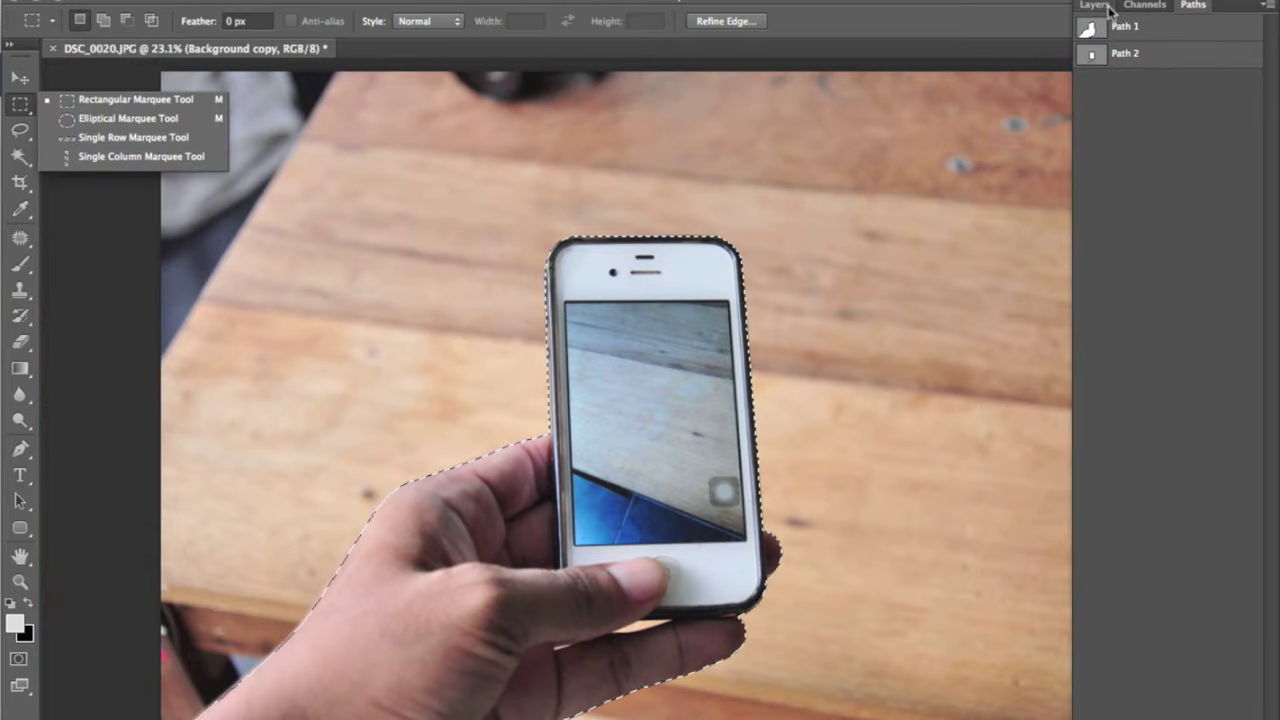
{"action": "left_click", "coordinate": [1168, 58]}
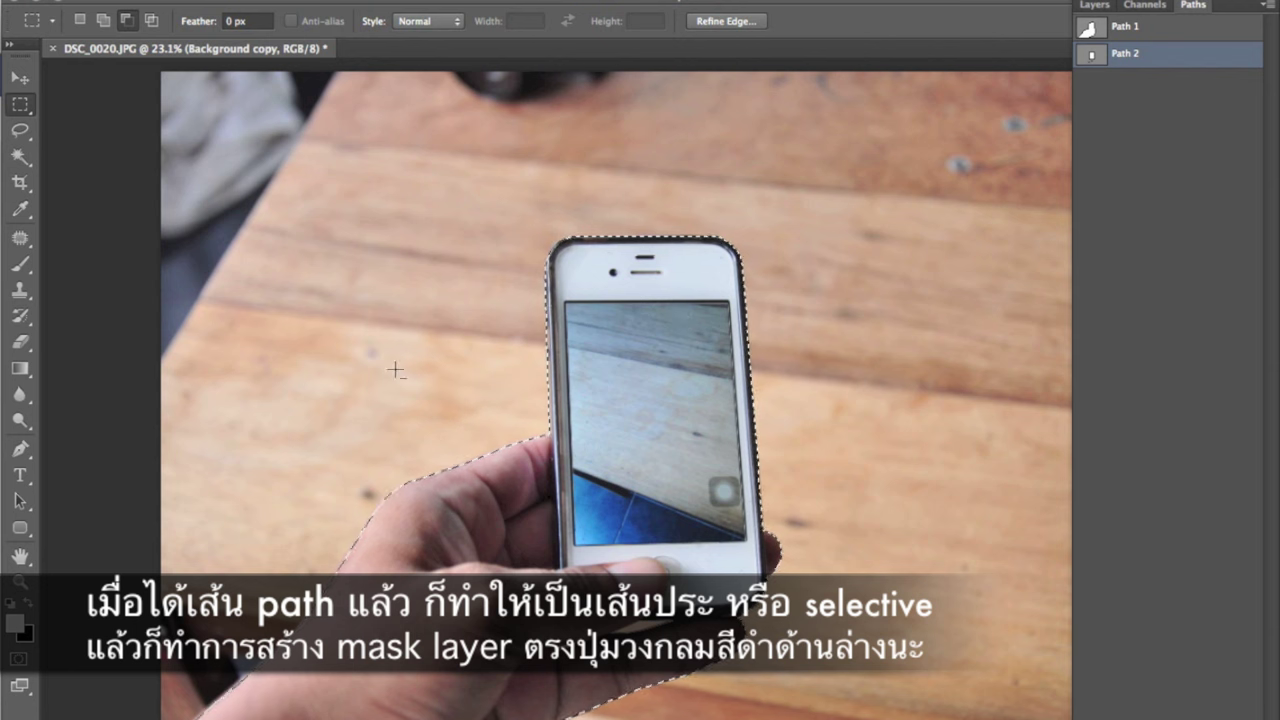
{"action": "left_click", "coordinate": [1168, 62], "text": "ctrl+alt"}
- Add a layer mask to Background copy and move it above Layer 1
{"action": "left_click", "coordinate": [1094, 5]}
{"action": "left_click", "coordinate": [1121, 677]}
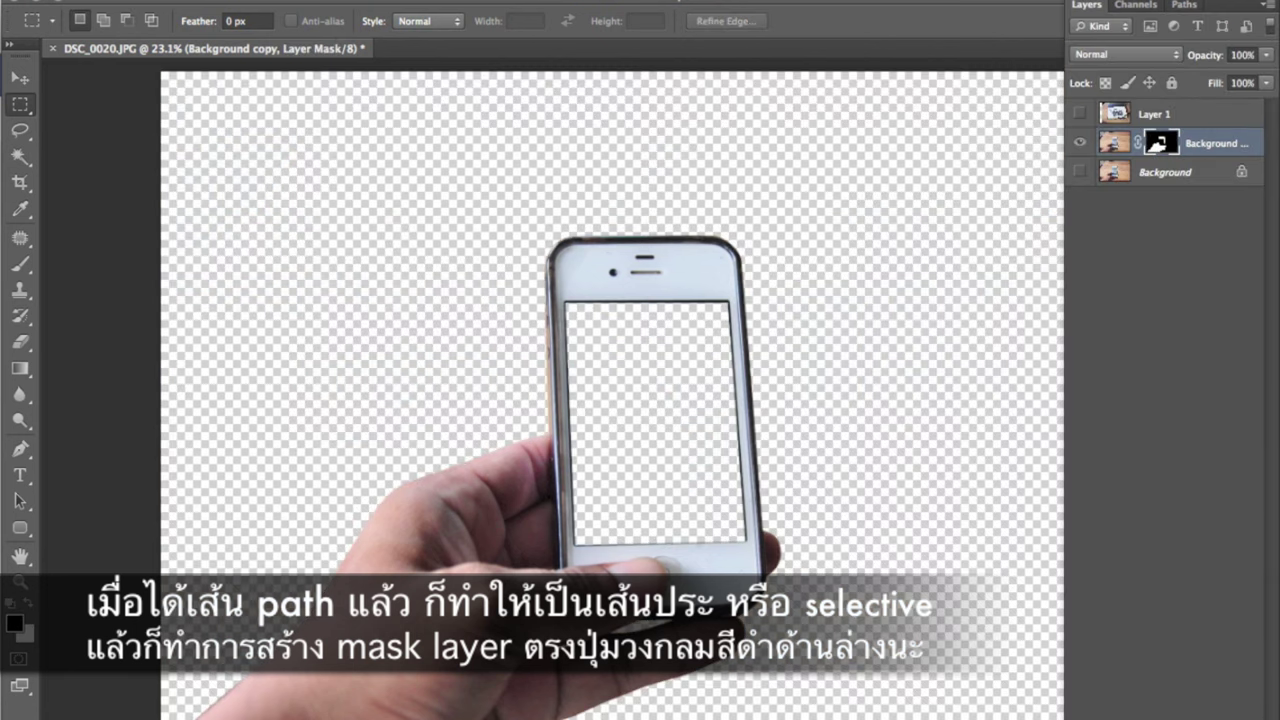
{"action": "left_click_drag", "start_coordinate": [1115, 143], "coordinate": [1115, 108]}
{"action": "key", "text": "shift+Tab"}
{"action": "key", "text": "v"}
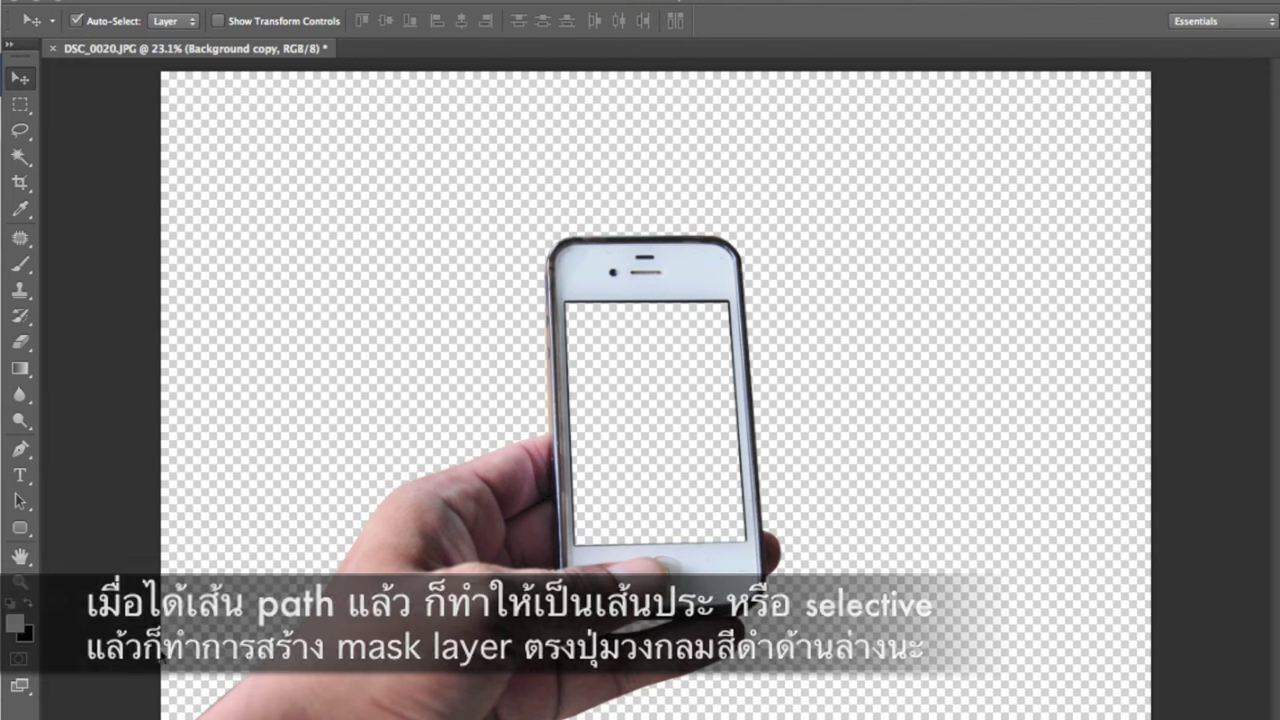
{"action": "key", "text": "shift+Tab"}
- Open DSC_0029.JPG from the from D90 folder
{"action": "left_click", "coordinate": [163, 2]}
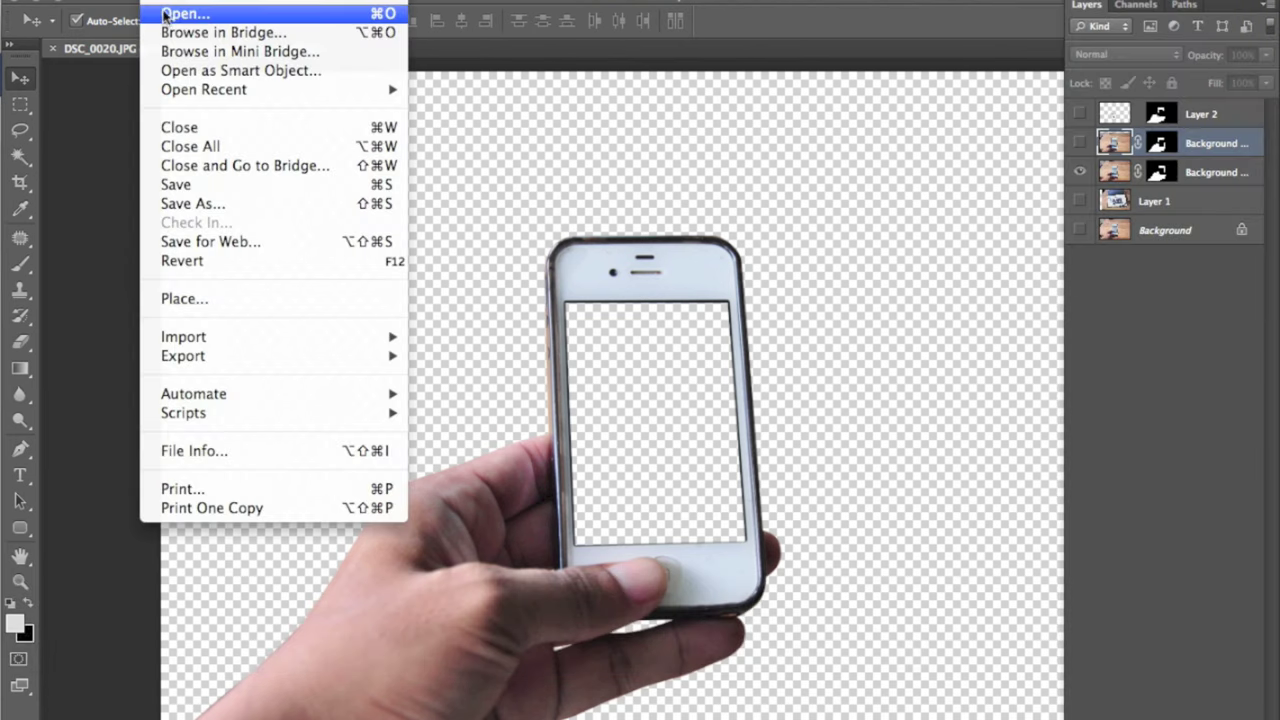
{"action": "left_click", "coordinate": [166, 16]}
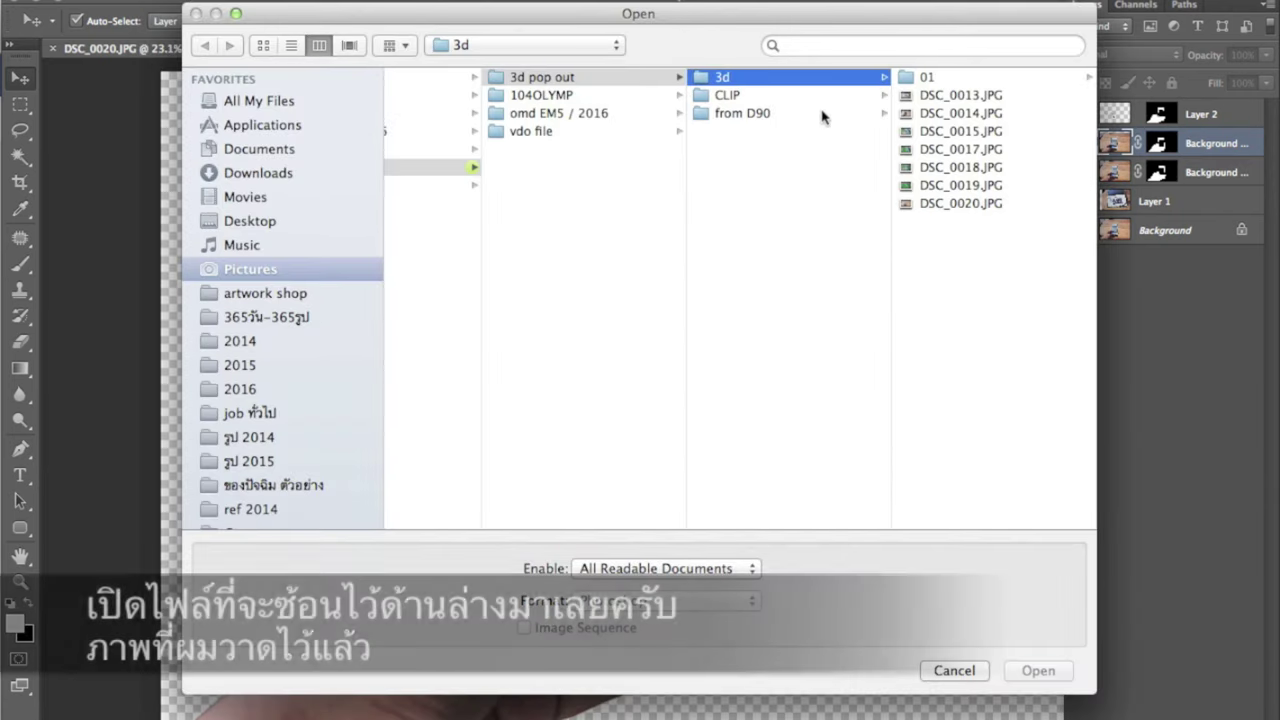
{"action": "left_click", "coordinate": [785, 113]}
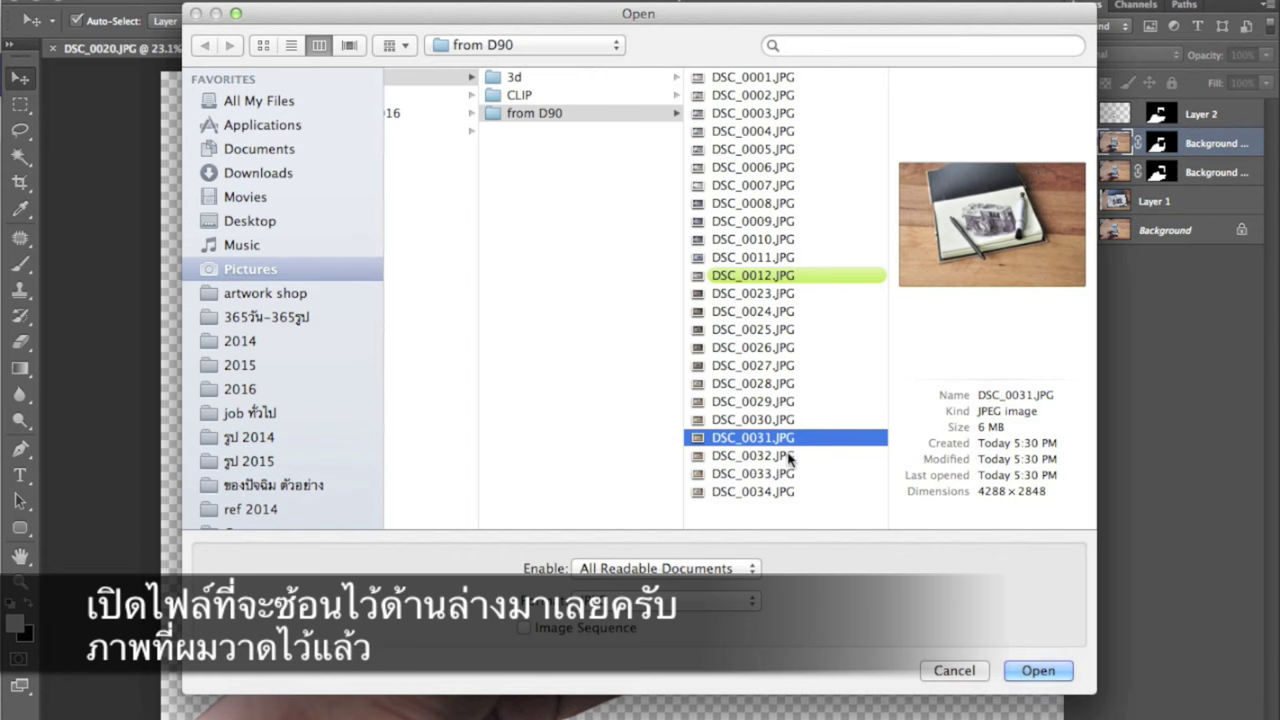
{"action": "key", "text": "Up"}
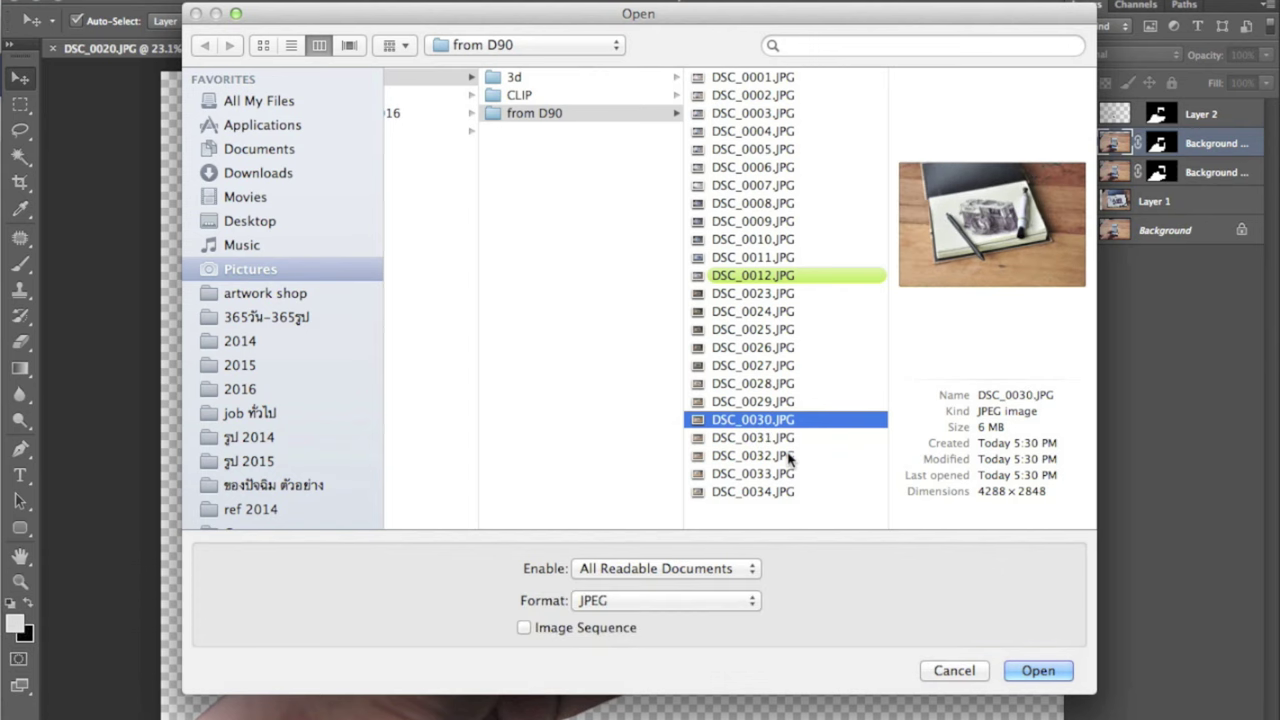
{"action": "key", "text": "Up"}
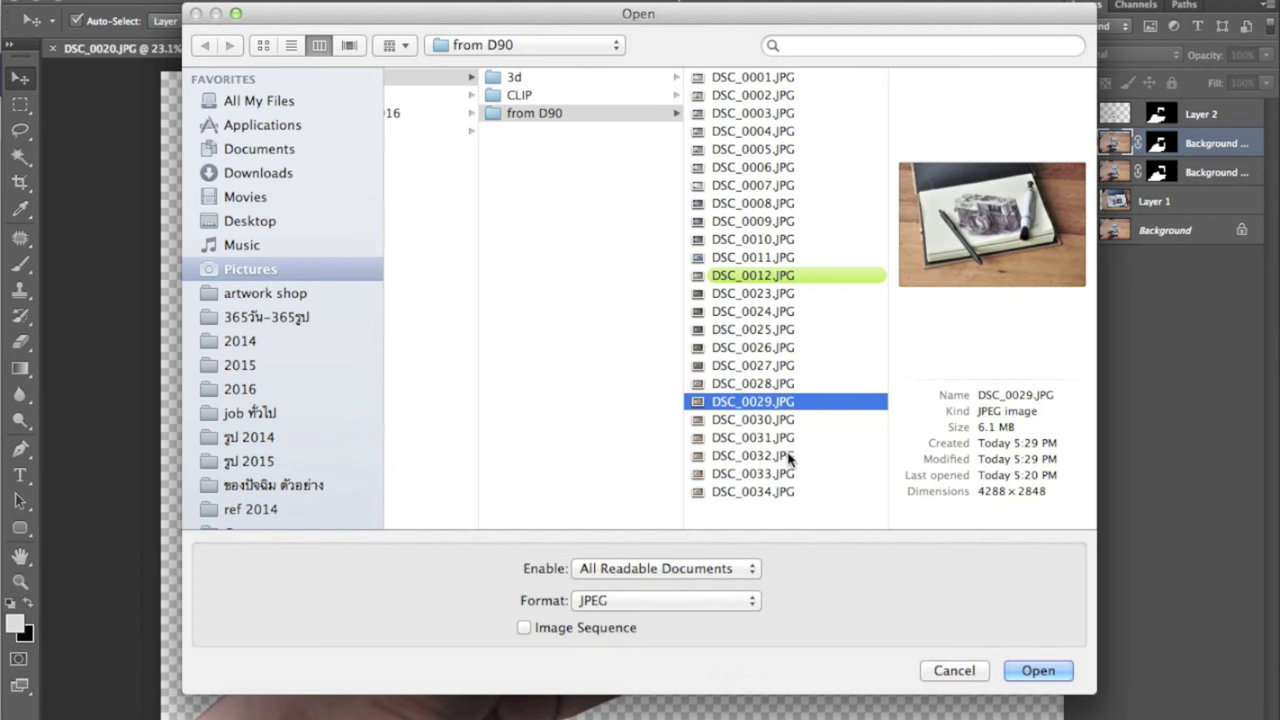
{"action": "key", "text": "Return"}
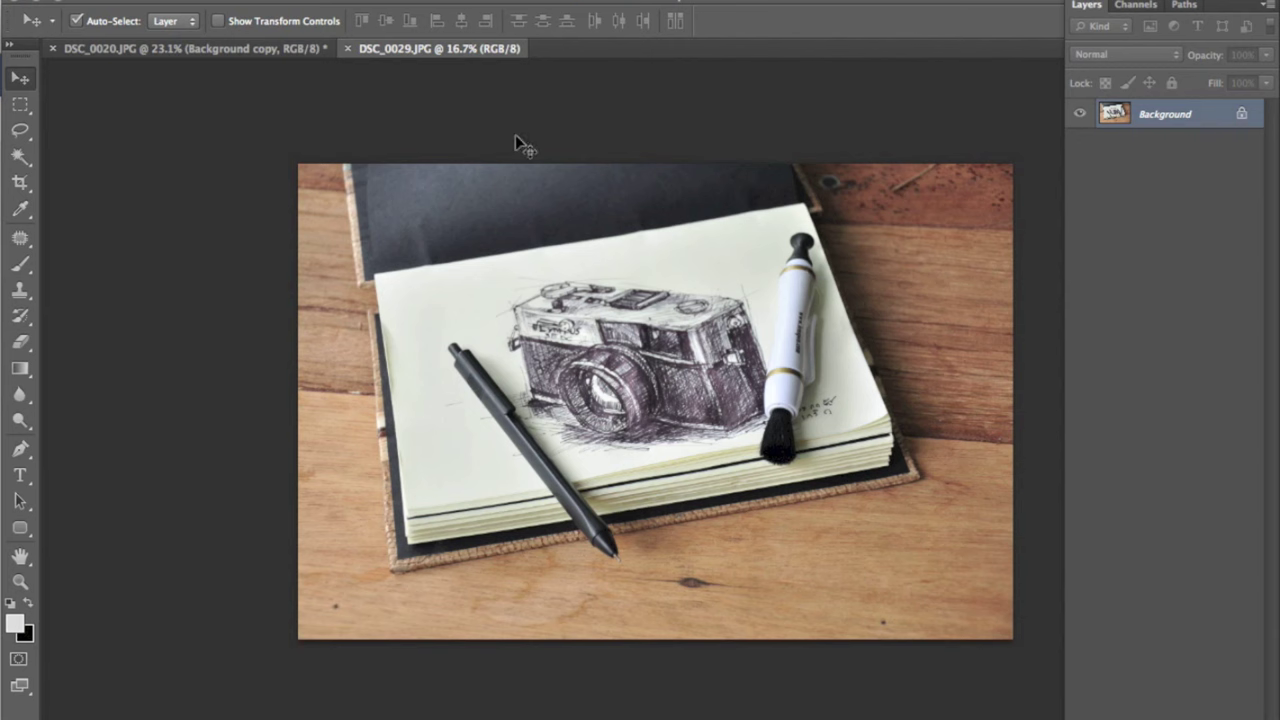
- Bring the sketch photo into DSC_0020 as Layer 3 and move it down the stack
{"action": "left_click_drag", "start_coordinate": [457, 48], "coordinate": [765, 157]}
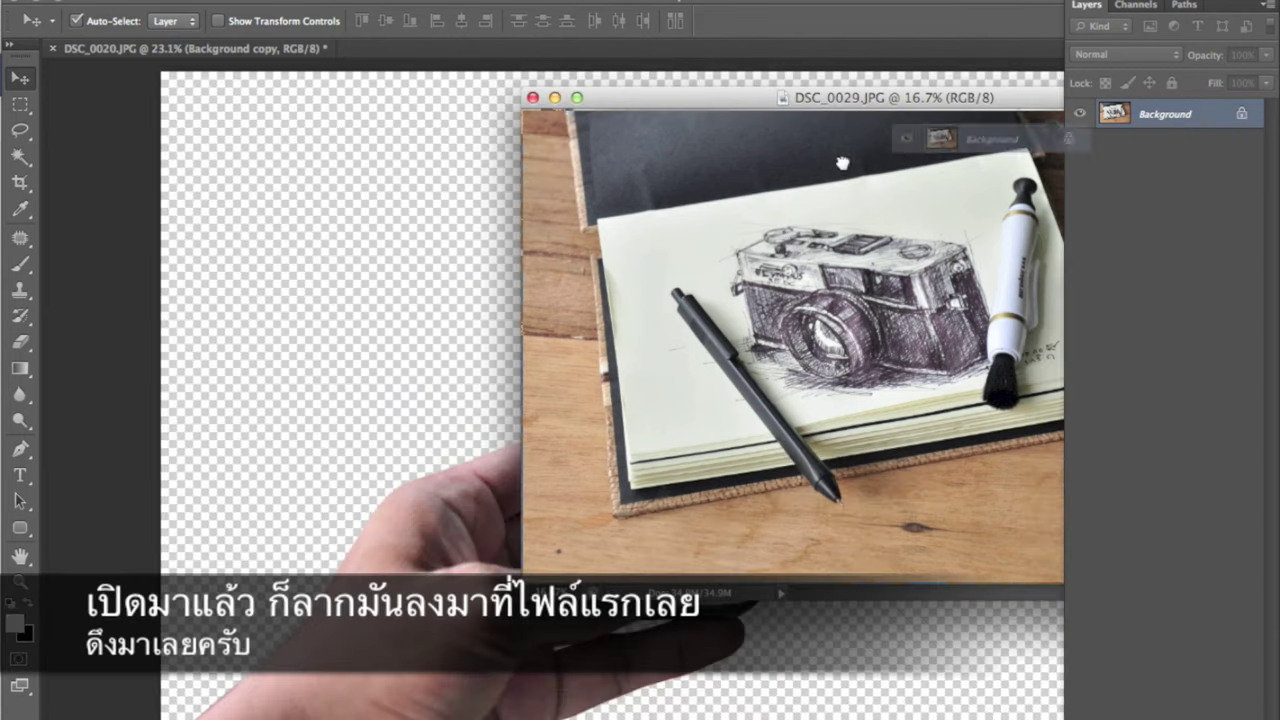
{"action": "left_click_drag", "start_coordinate": [850, 180], "coordinate": [390, 300]}
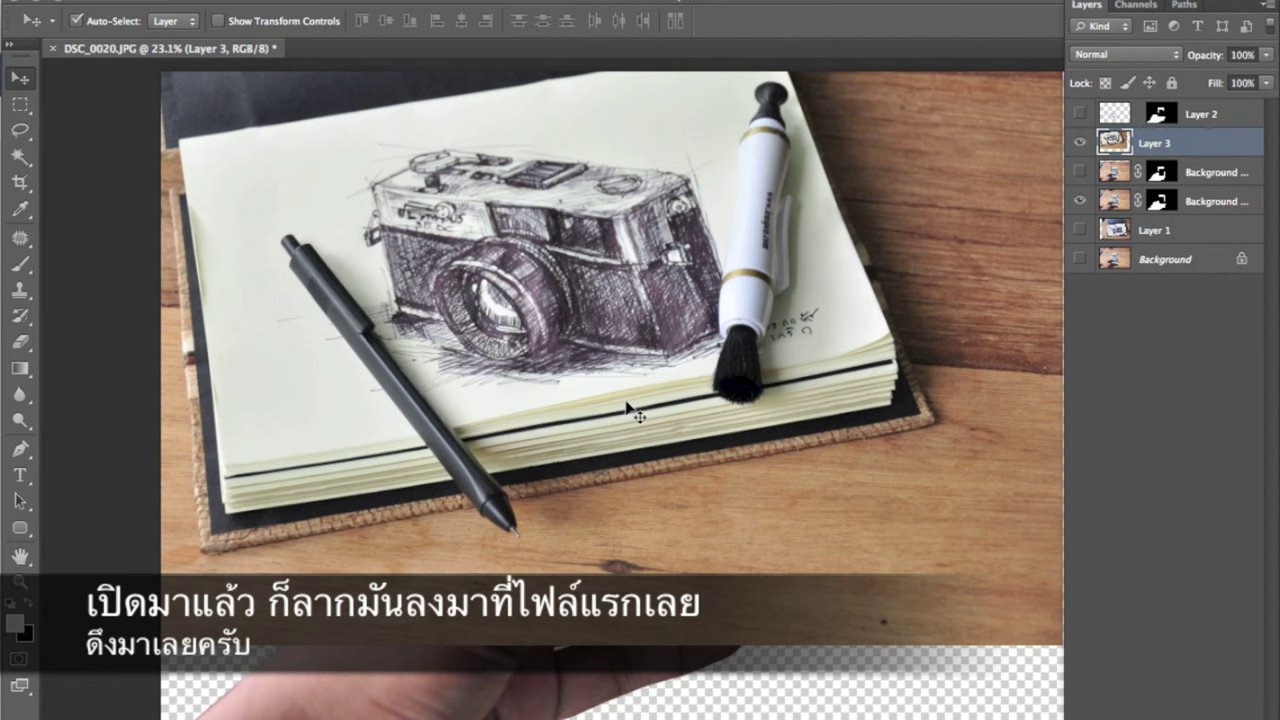
{"action": "key", "text": "ctrl+shift+bracketleft"}
{"action": "mouse_move", "coordinate": [929, 284]}
{"action": "left_mouse_down"}
{"action": "mouse_move", "coordinate": [858, 423]}
{"action": "mouse_move", "coordinate": [881, 425]}
{"action": "left_mouse_up"}
- Align the sketch photo at 59% opacity, then restore Layer 3 to 100%
{"action": "left_click", "coordinate": [1269, 55]}
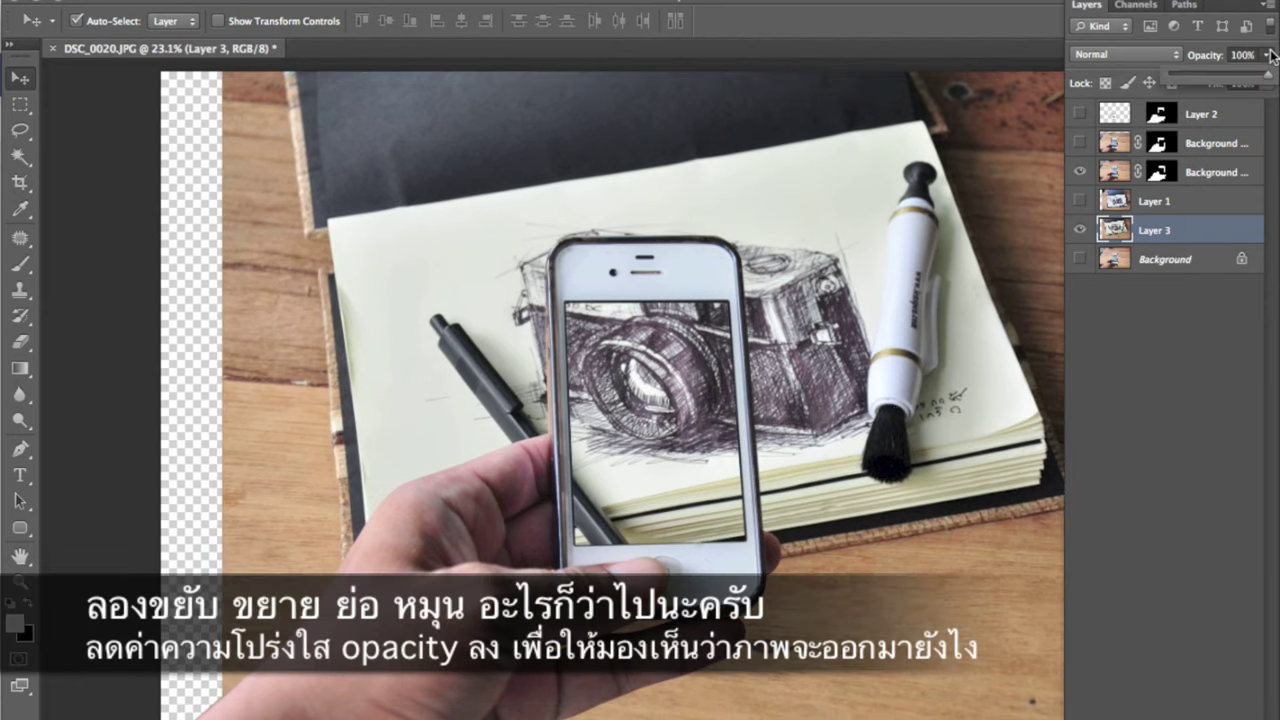
{"action": "left_click_drag", "start_coordinate": [1236, 82], "coordinate": [1229, 82]}
{"action": "key", "text": "ctrl+bracketright"}
{"action": "key", "text": "ctrl+bracketright"}
{"action": "mouse_move", "coordinate": [722, 516]}
{"action": "left_mouse_down"}
{"action": "mouse_move", "coordinate": [798, 528]}
{"action": "mouse_move", "coordinate": [780, 519]}
{"action": "left_mouse_up"}
{"action": "left_click", "coordinate": [1269, 55]}
{"action": "left_click_drag", "start_coordinate": [1229, 82], "coordinate": [1272, 82]}
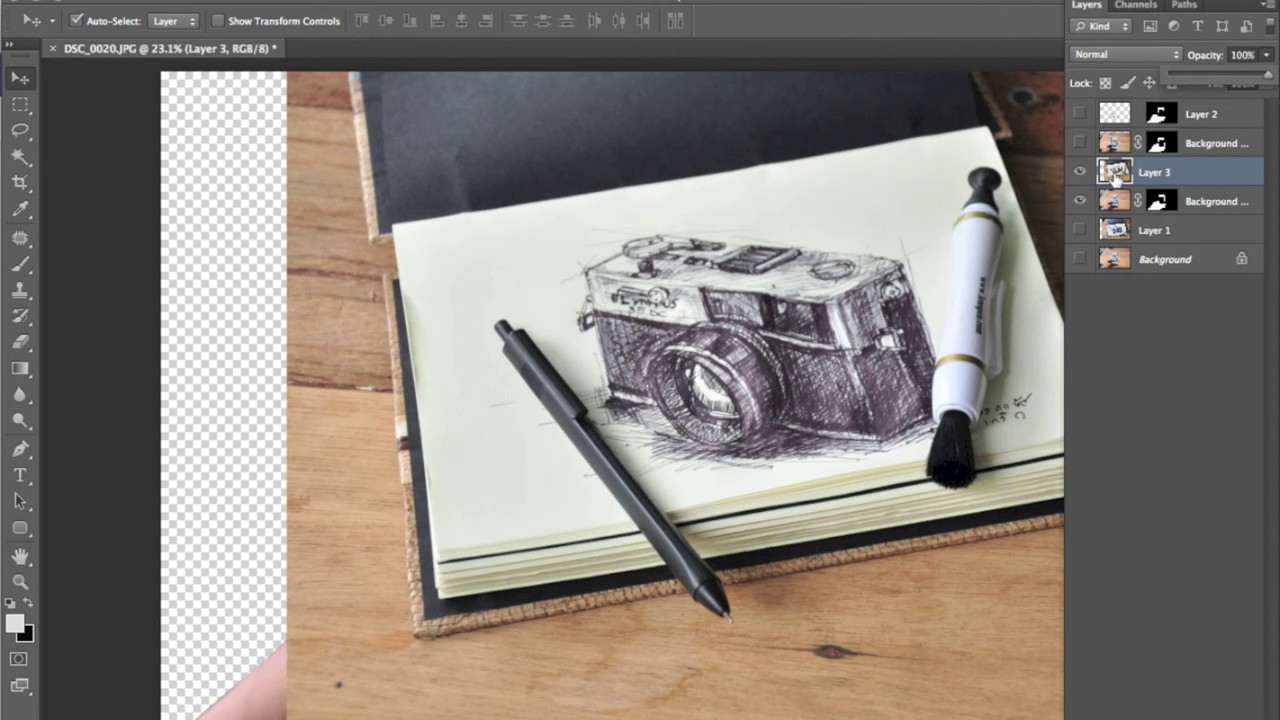
- Place Layer 3 beneath the hand-and-phone layer and hide that layer
{"action": "left_click_drag", "start_coordinate": [1116, 175], "coordinate": [1118, 205]}
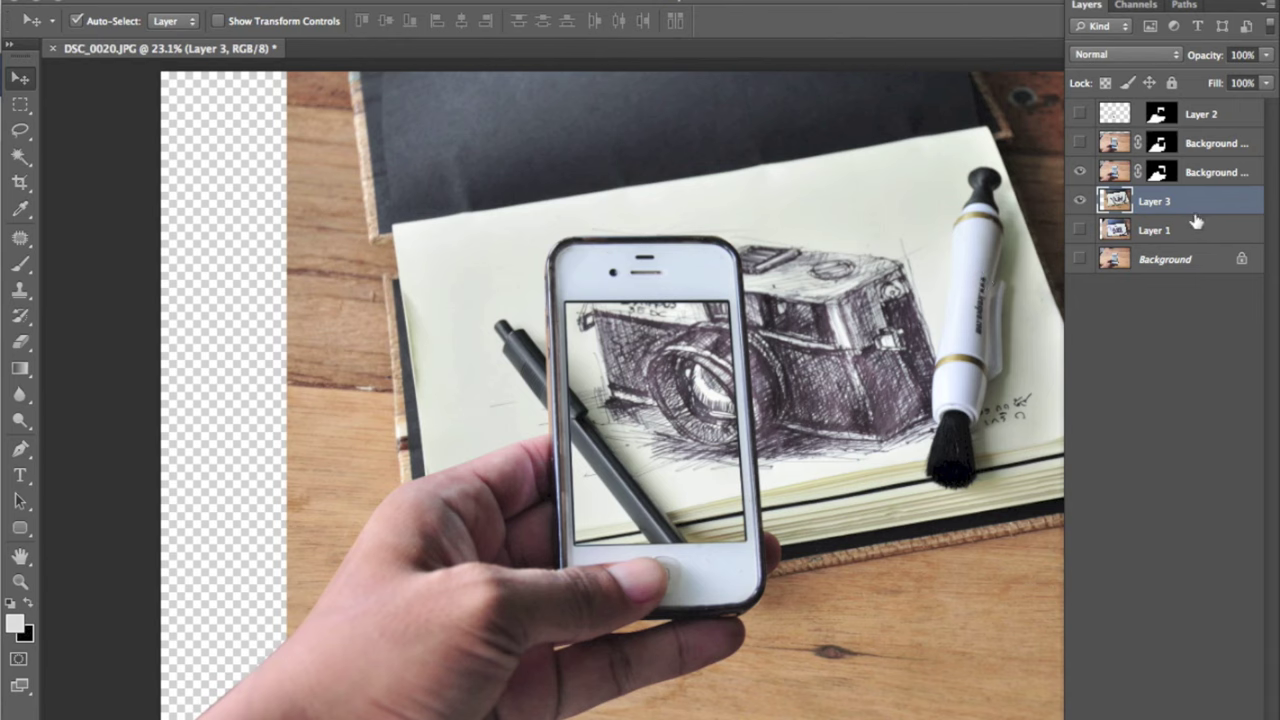
{"action": "left_click", "coordinate": [1080, 174]}
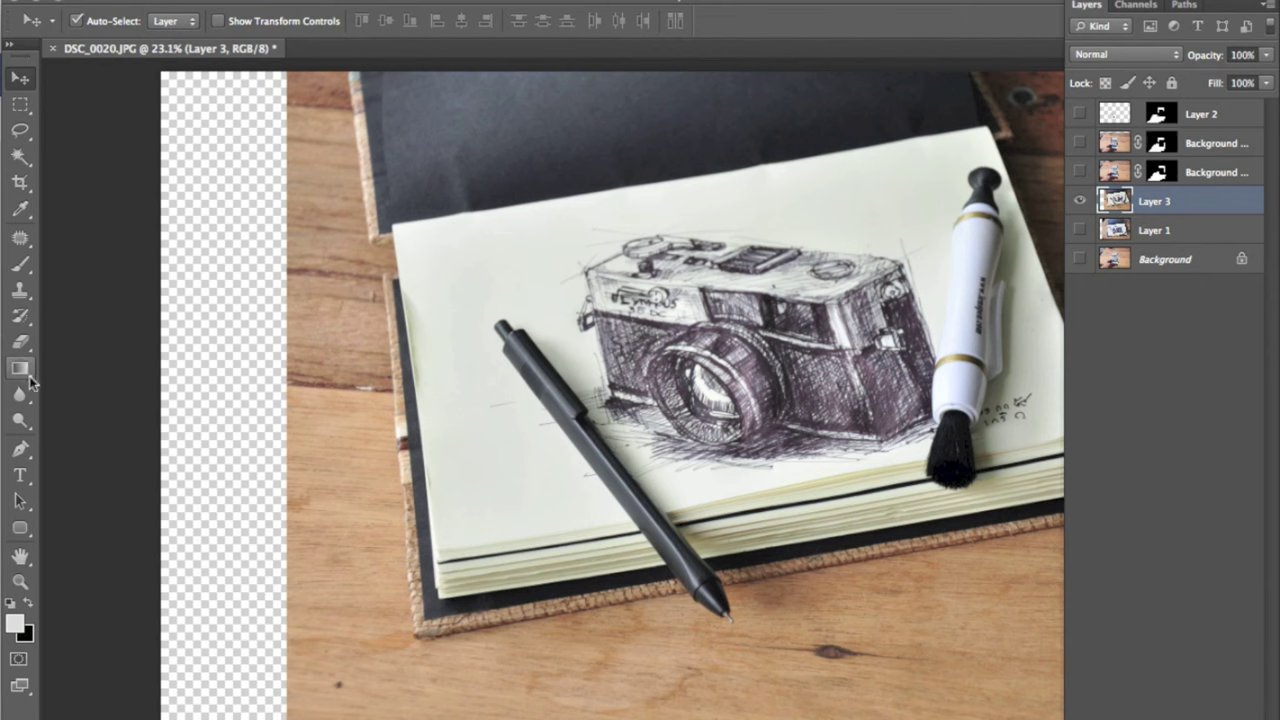
{"action": "left_click", "coordinate": [20, 449]}
- Zoom in on the pen and toggle the hand-and-phone layer to compare placement
{"action": "key", "text": "ctrl+plus"}
{"action": "key", "text": "ctrl+plus"}
{"action": "key", "text": "ctrl+plus"}
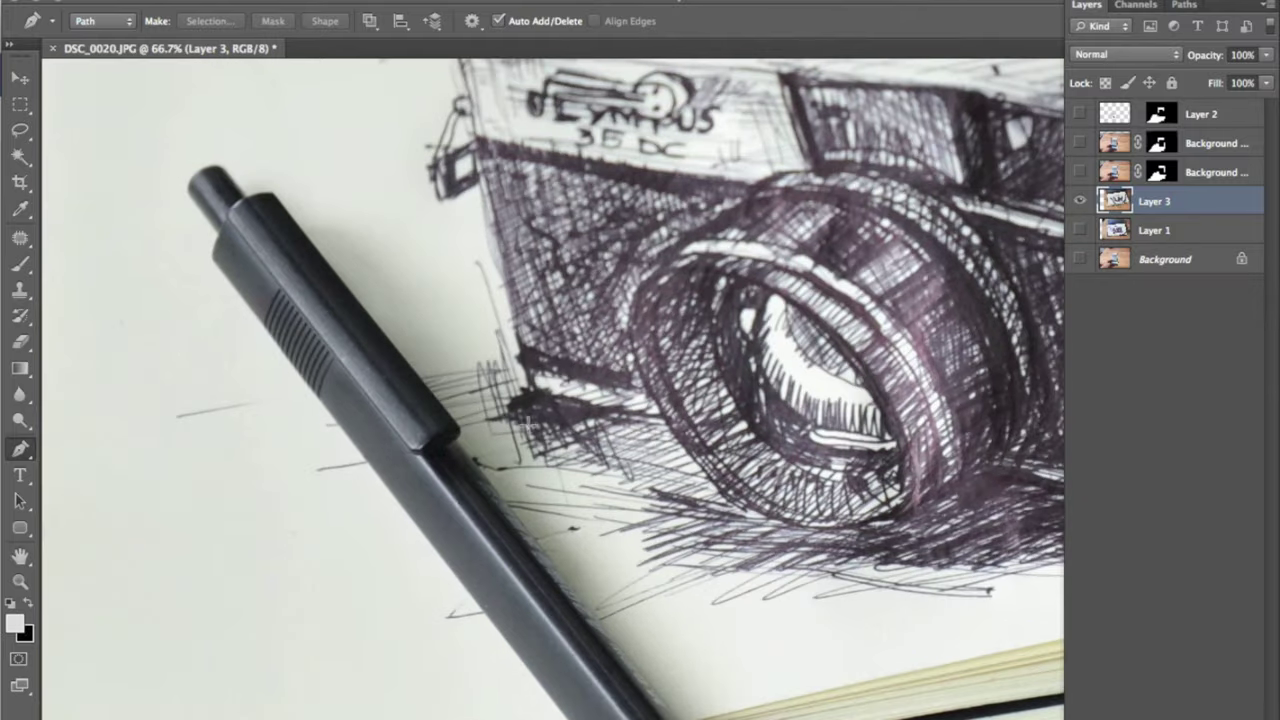
{"action": "key", "text": "ctrl+plus"}
{"action": "key", "text": "ctrl+plus"}
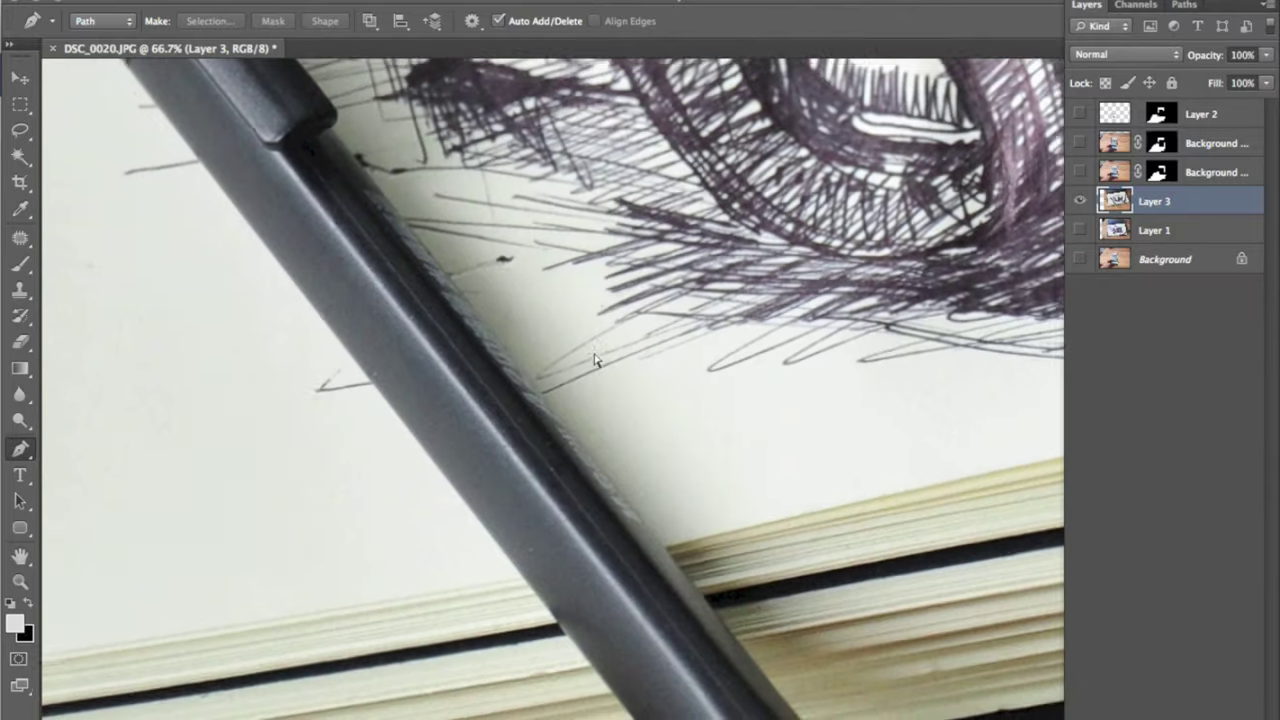
{"action": "mouse_move", "coordinate": [612, 358]}
{"action": "left_mouse_down"}
{"action": "mouse_move", "coordinate": [538, 250]}
{"action": "mouse_move", "coordinate": [540, 210]}
{"action": "left_mouse_up"}
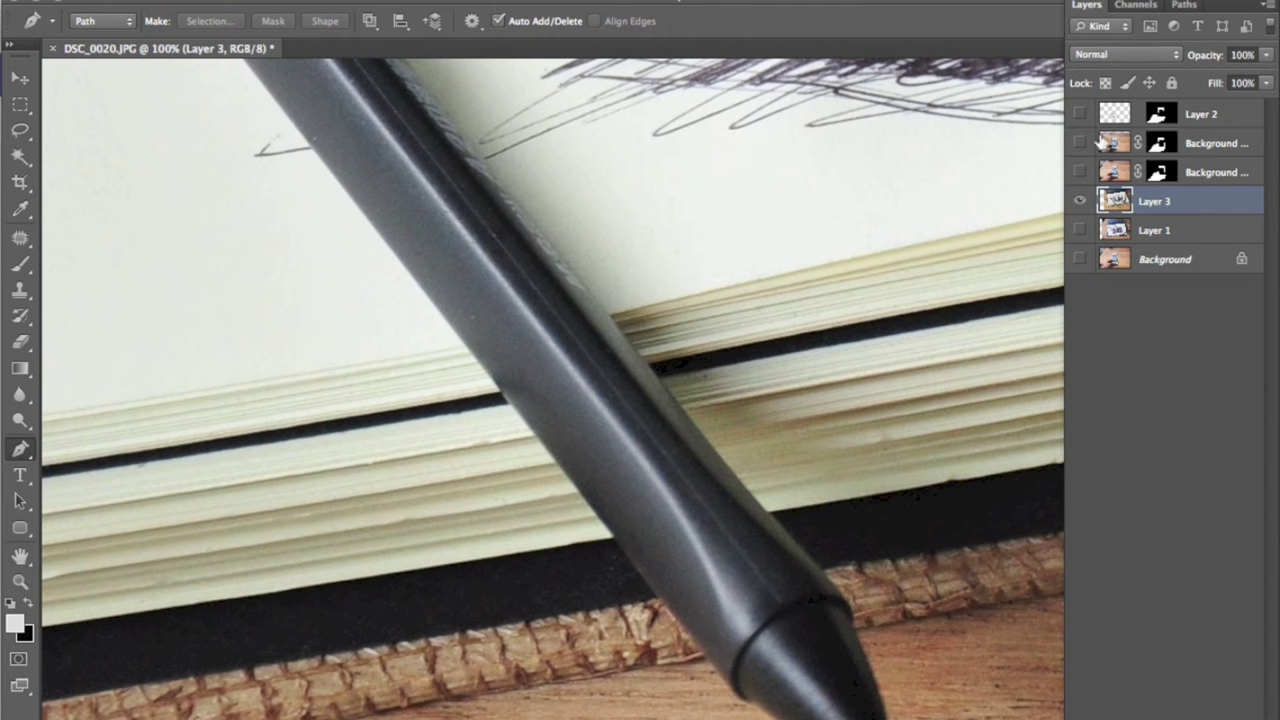
{"action": "left_click", "coordinate": [1080, 173]}
{"action": "left_click", "coordinate": [1080, 173]}
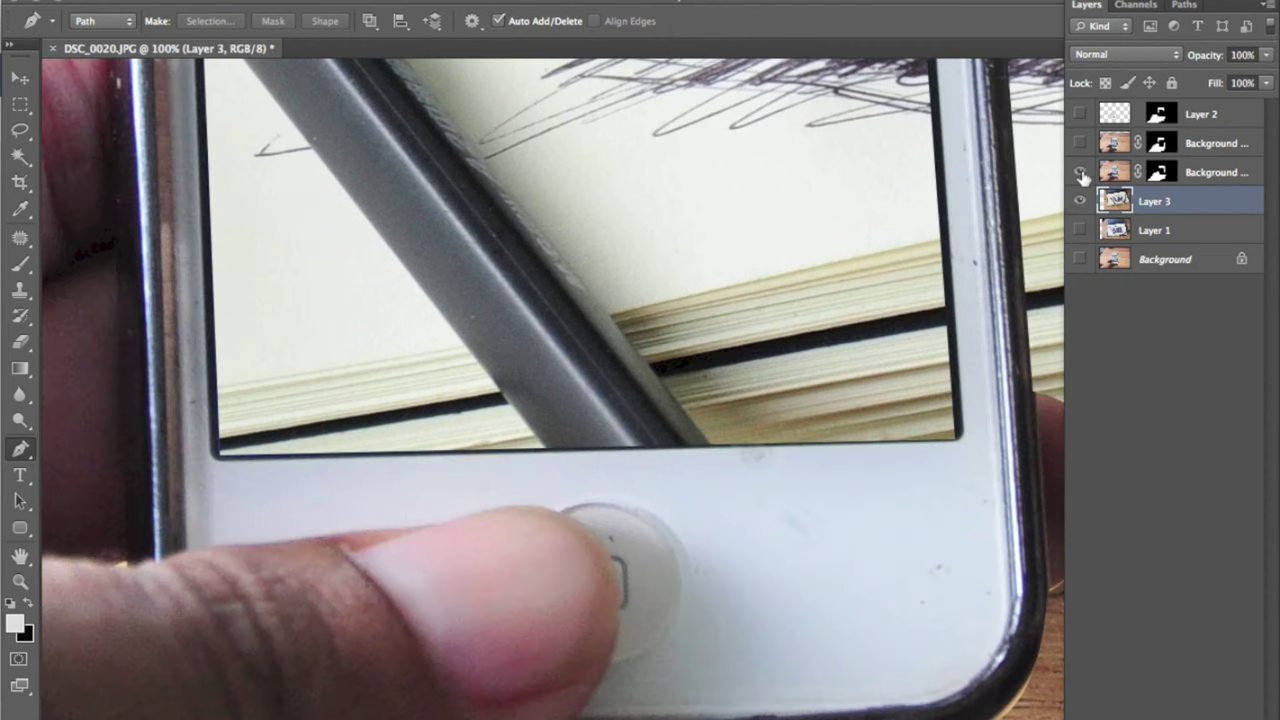
{"action": "left_click", "coordinate": [1080, 173]}
{"action": "left_click", "coordinate": [1080, 173]}
{"action": "left_click", "coordinate": [1080, 173]}
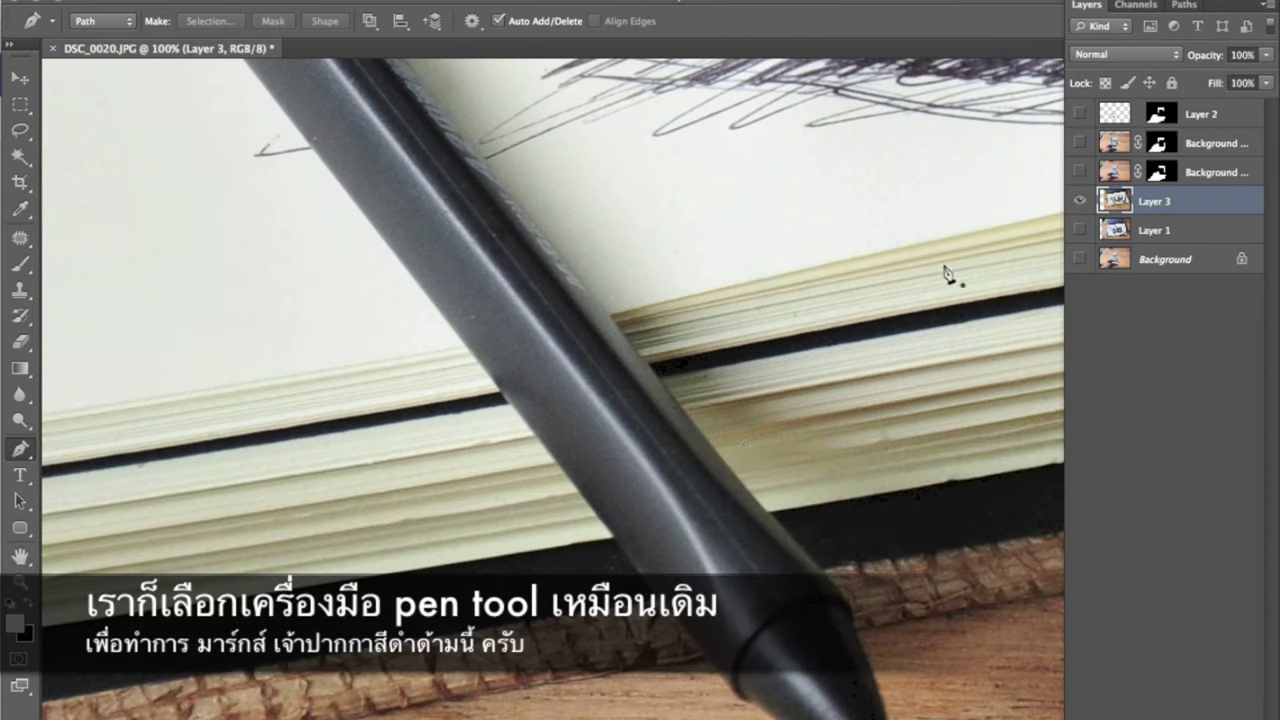
- Trace anchors down the pen's right edge to its tip at 200% zoom
{"action": "left_click", "coordinate": [669, 394]}
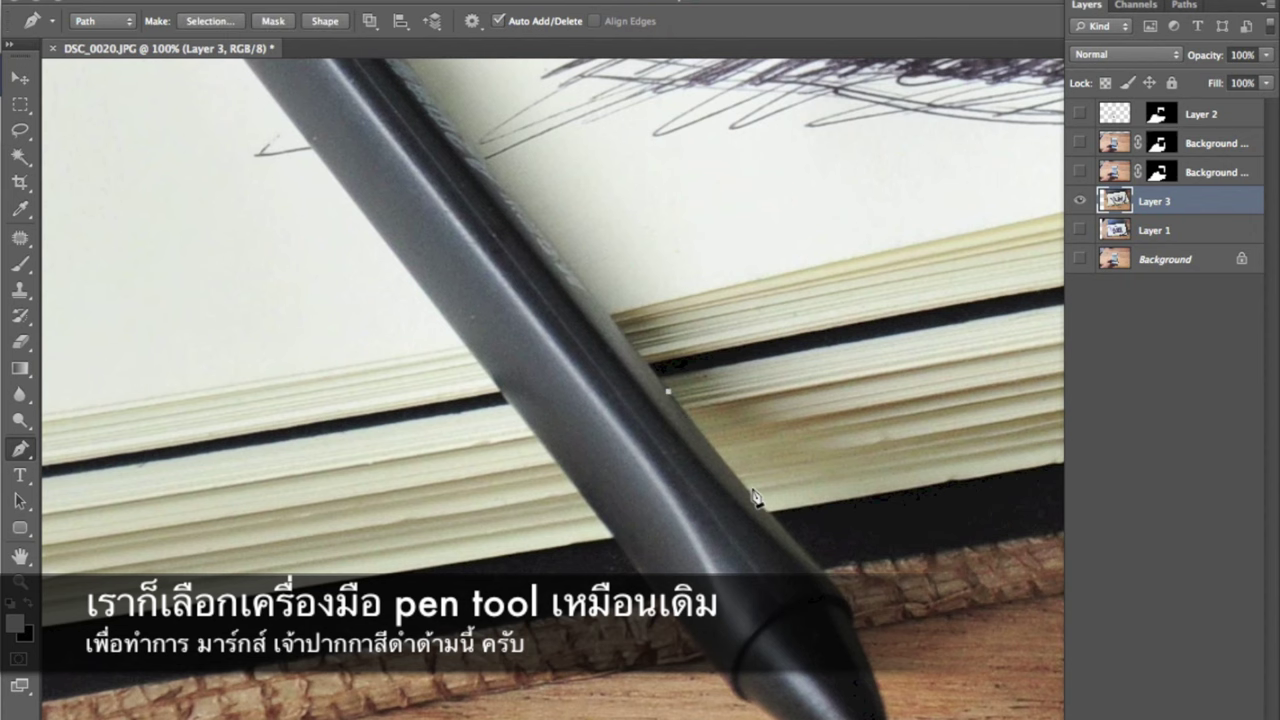
{"action": "key", "text": "ctrl+plus"}
{"action": "scroll", "coordinate": [751, 494], "scroll_direction": "down", "scroll_amount": 3}
{"action": "left_click", "coordinate": [720, 406]}
{"action": "left_click", "coordinate": [851, 543]}
{"action": "scroll", "coordinate": [851, 543], "scroll_direction": "down", "scroll_amount": 2}
{"action": "left_click", "coordinate": [846, 457]}
{"action": "left_click", "coordinate": [906, 543]}
{"action": "left_click", "coordinate": [935, 635]}
{"action": "left_click_drag", "start_coordinate": [938, 648], "coordinate": [808, 393]}
{"action": "left_click", "coordinate": [846, 512]}
{"action": "left_click", "coordinate": [834, 556]}
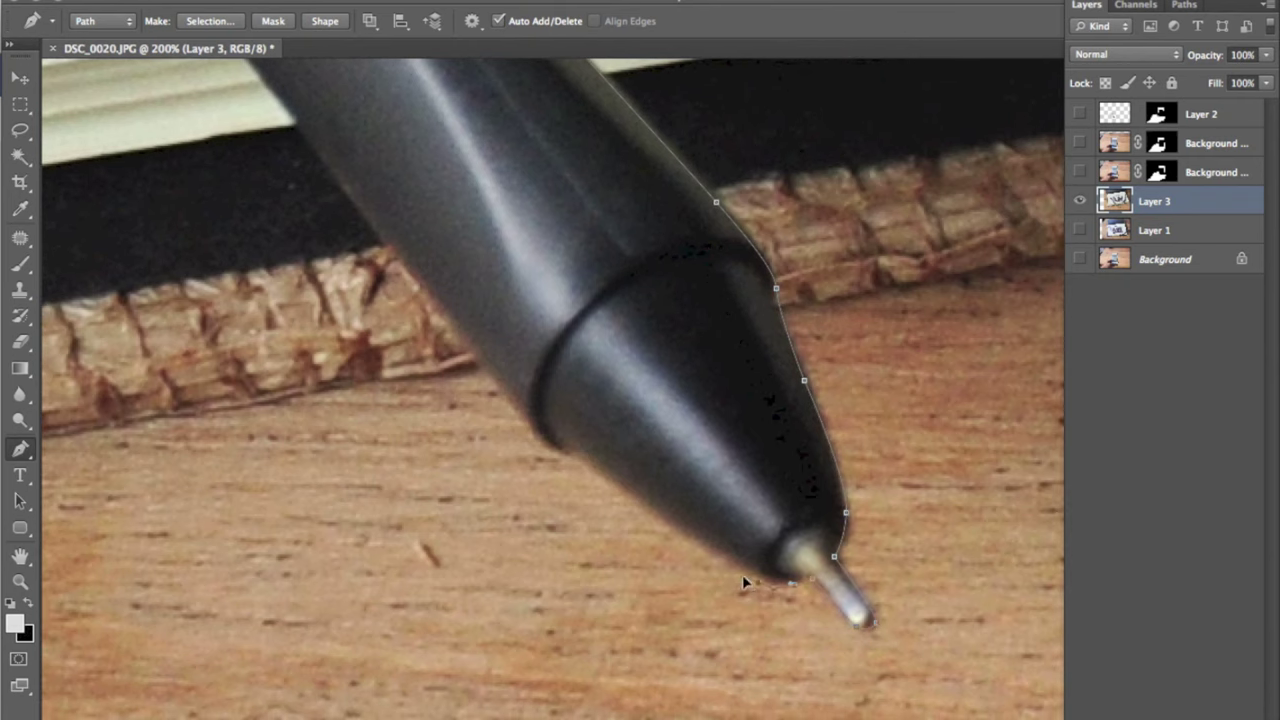
- Trace back up the pen's left edge and across the barrel, closing the outline
{"action": "left_click_drag", "start_coordinate": [496, 418], "coordinate": [732, 592]}
{"action": "left_click", "coordinate": [625, 424]}
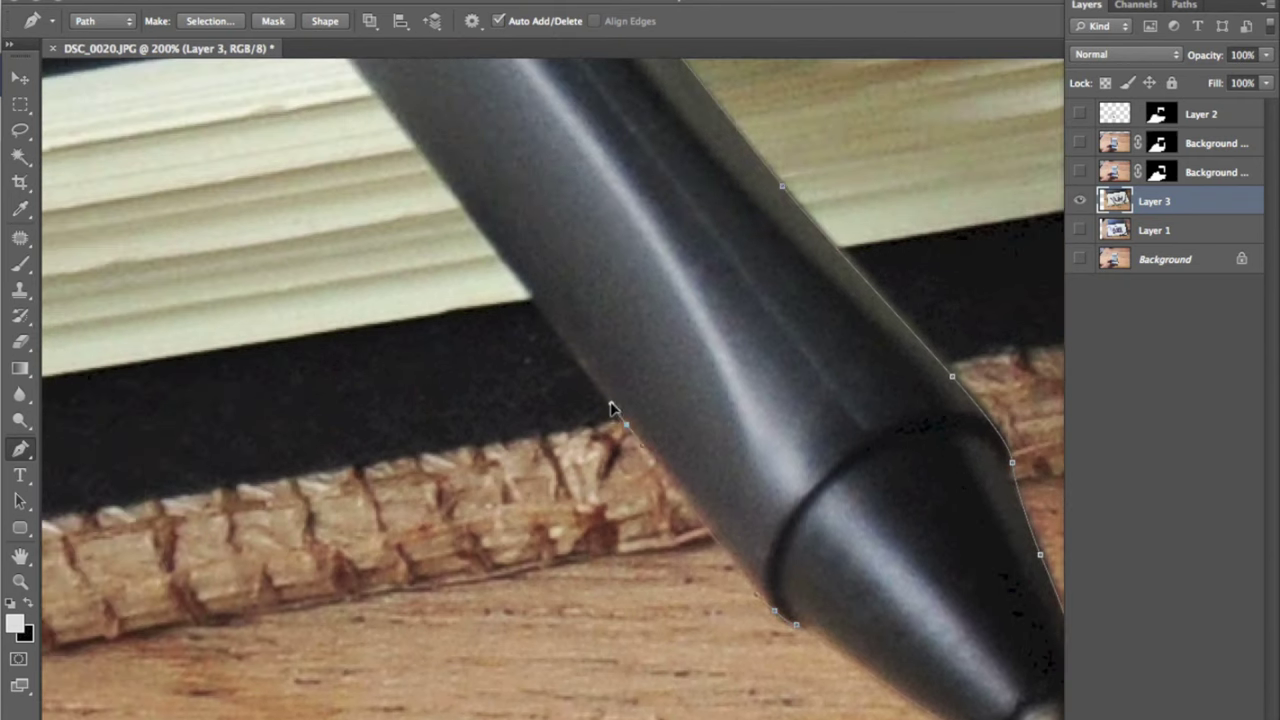
{"action": "left_click_drag", "start_coordinate": [617, 408], "coordinate": [721, 615]}
{"action": "left_click", "coordinate": [399, 192]}
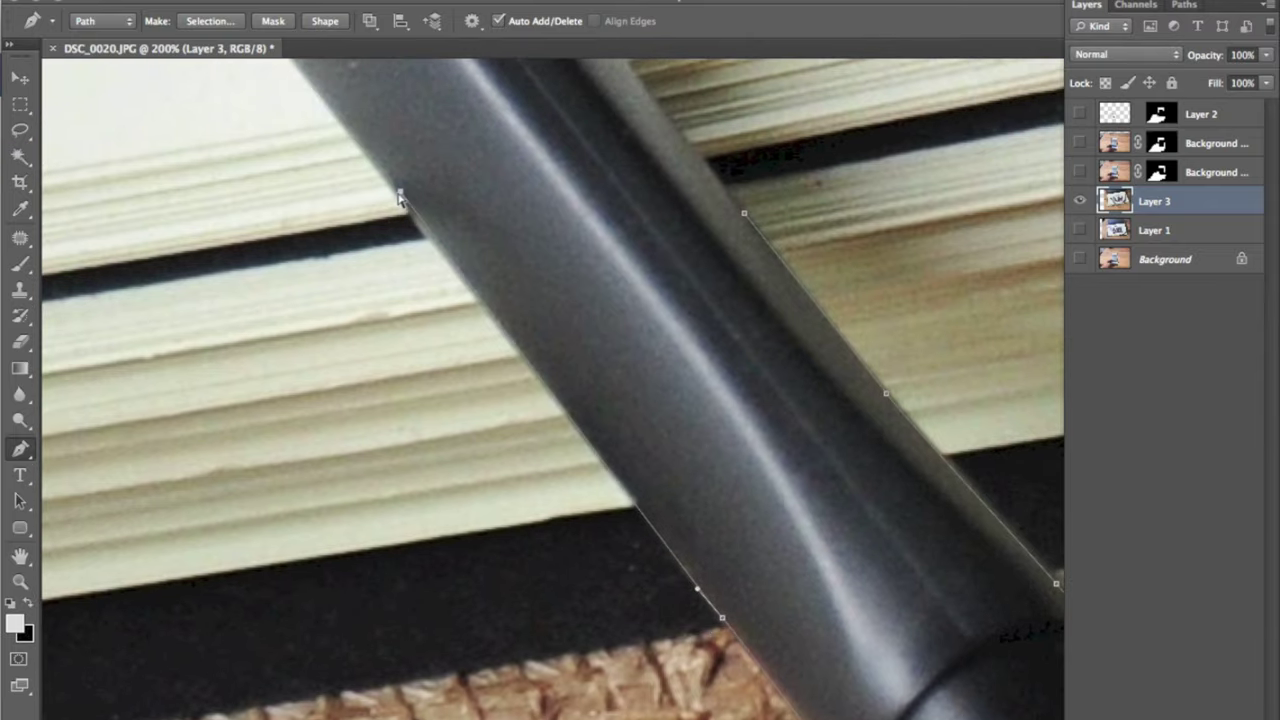
{"action": "left_click_drag", "start_coordinate": [607, 80], "coordinate": [660, 110]}
{"action": "left_click", "coordinate": [744, 213]}
- Save the pen outline as Path 4 and load it as a selection
{"action": "left_click", "coordinate": [1184, 4]}
{"action": "double_click", "coordinate": [1165, 107]}
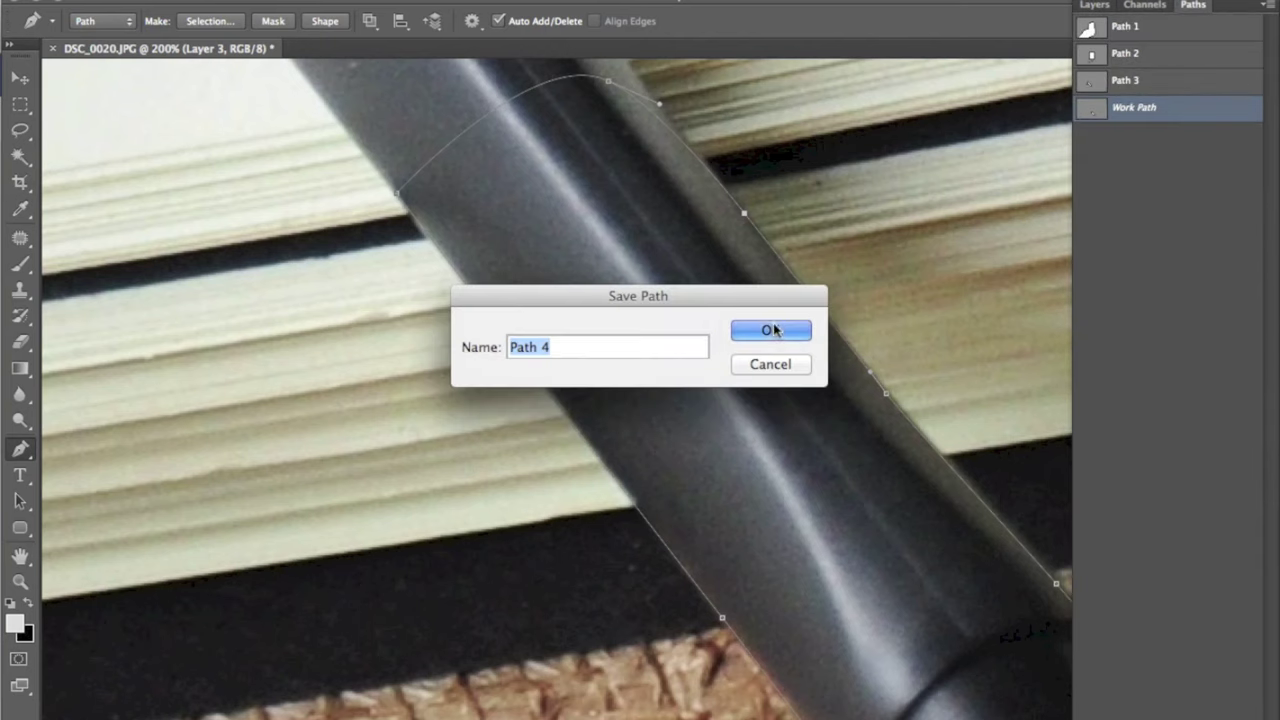
{"action": "left_click", "coordinate": [771, 330]}
{"action": "left_click", "coordinate": [1168, 121], "text": "ctrl"}
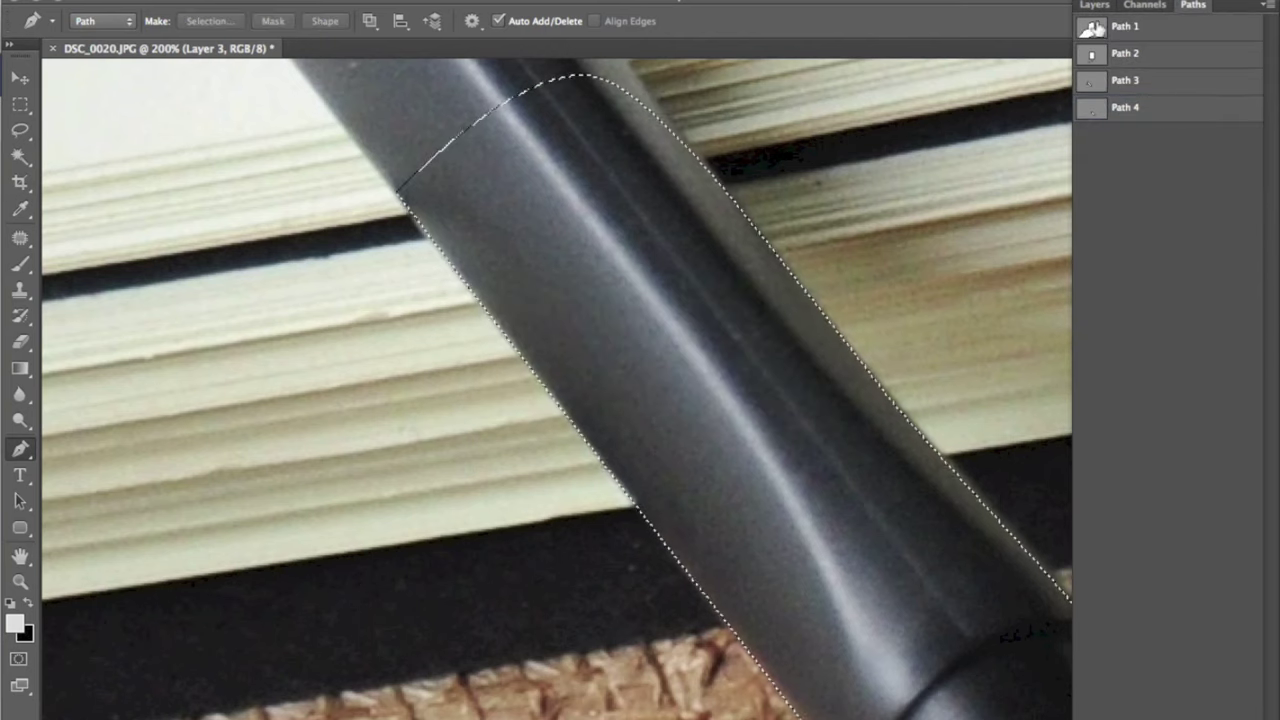
{"action": "left_click", "coordinate": [1087, 4]}
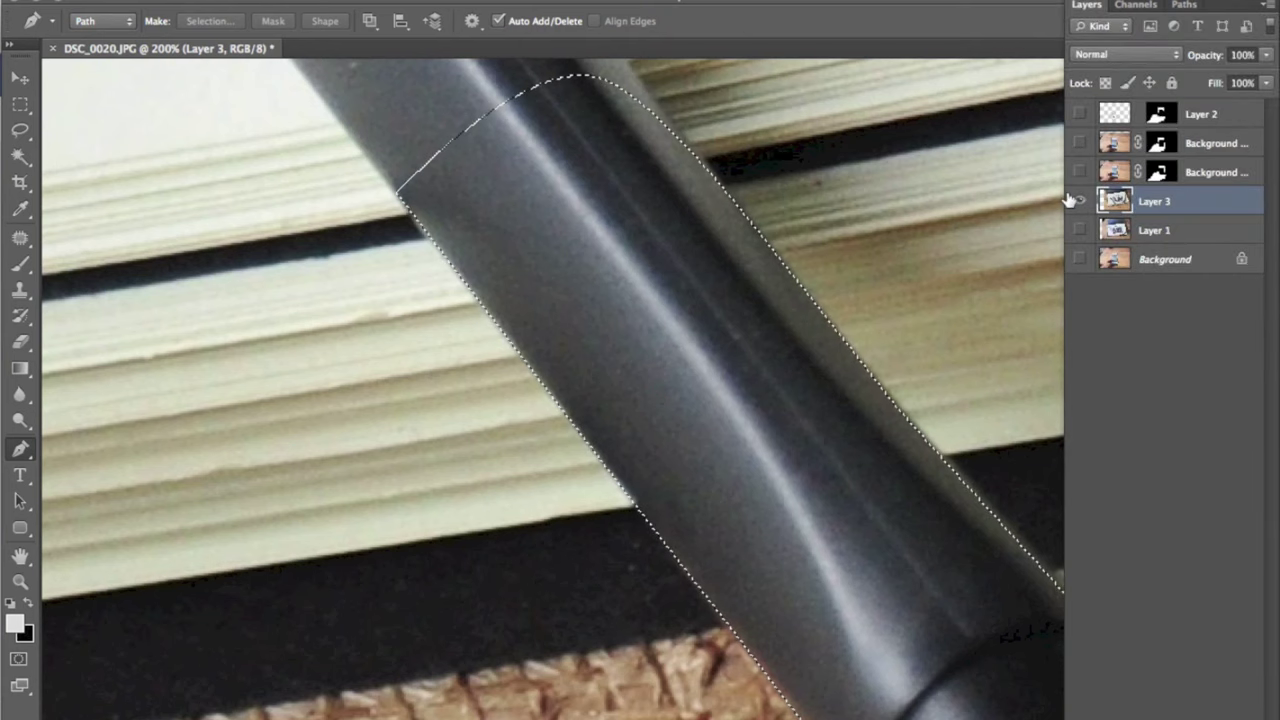
- Fit the image in the window, show Background copy 2, and target its layer mask
{"action": "key", "text": "ctrl+d"}
{"action": "key", "text": "ctrl+0"}
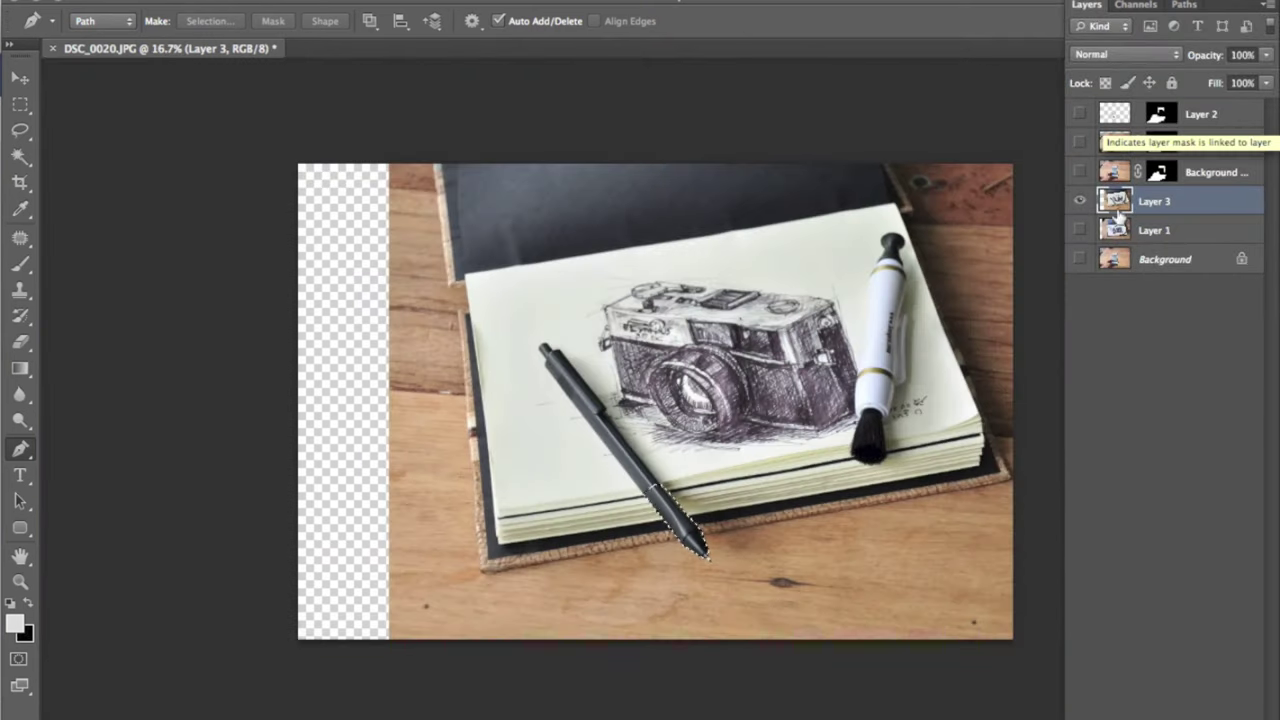
{"action": "left_click", "coordinate": [1079, 174]}
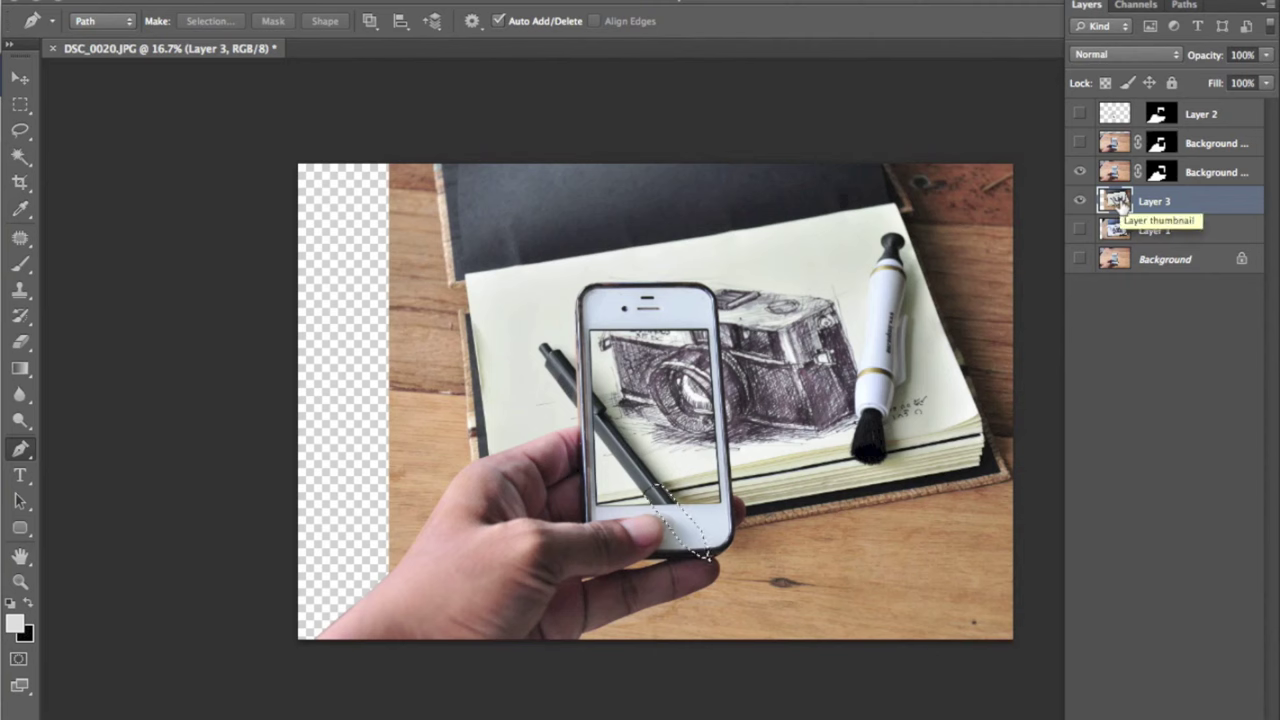
{"action": "left_click", "coordinate": [1114, 172]}
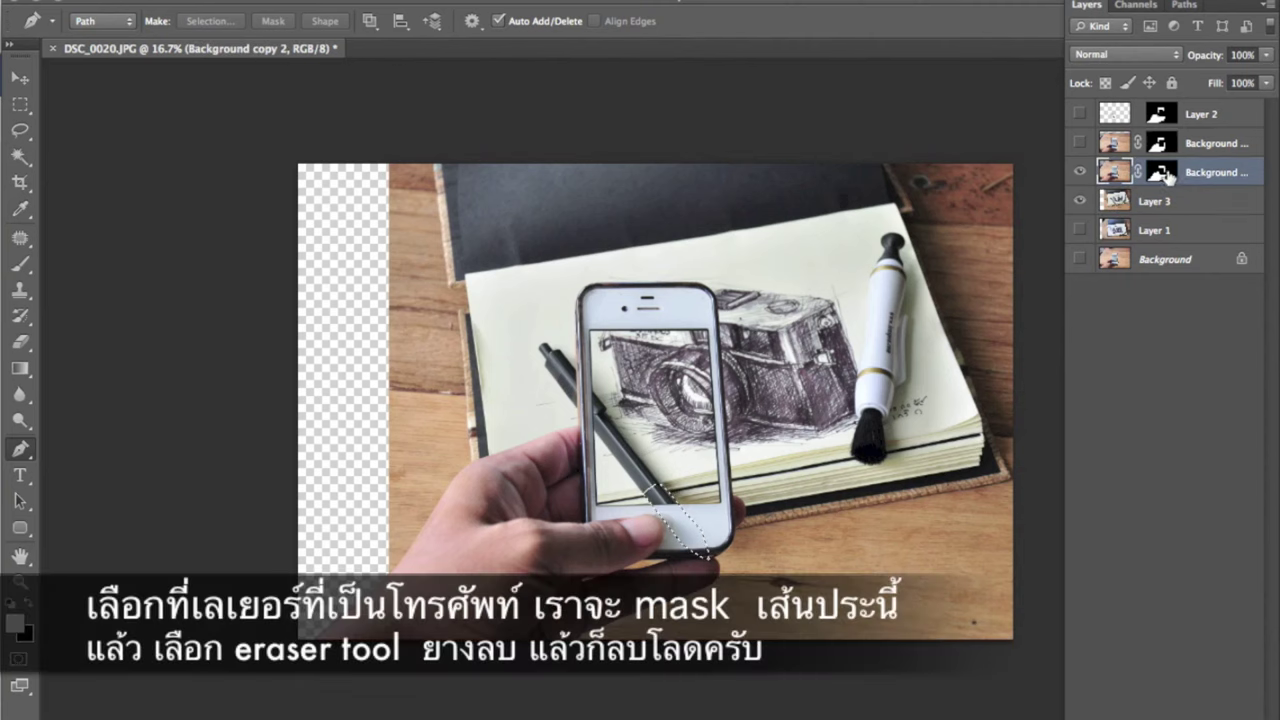
{"action": "left_click", "coordinate": [1162, 173]}
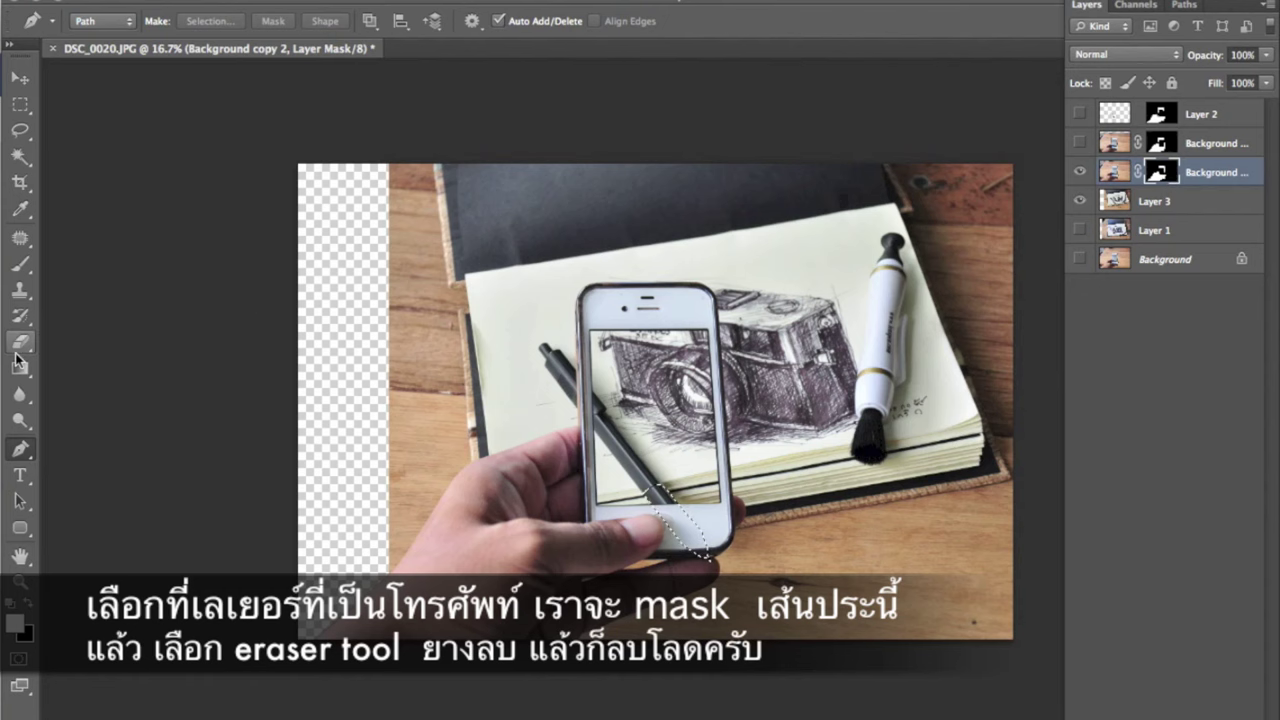
- Erase the mask inside the pen selection so the pen tip shows over the phone
{"action": "left_click", "coordinate": [19, 344]}
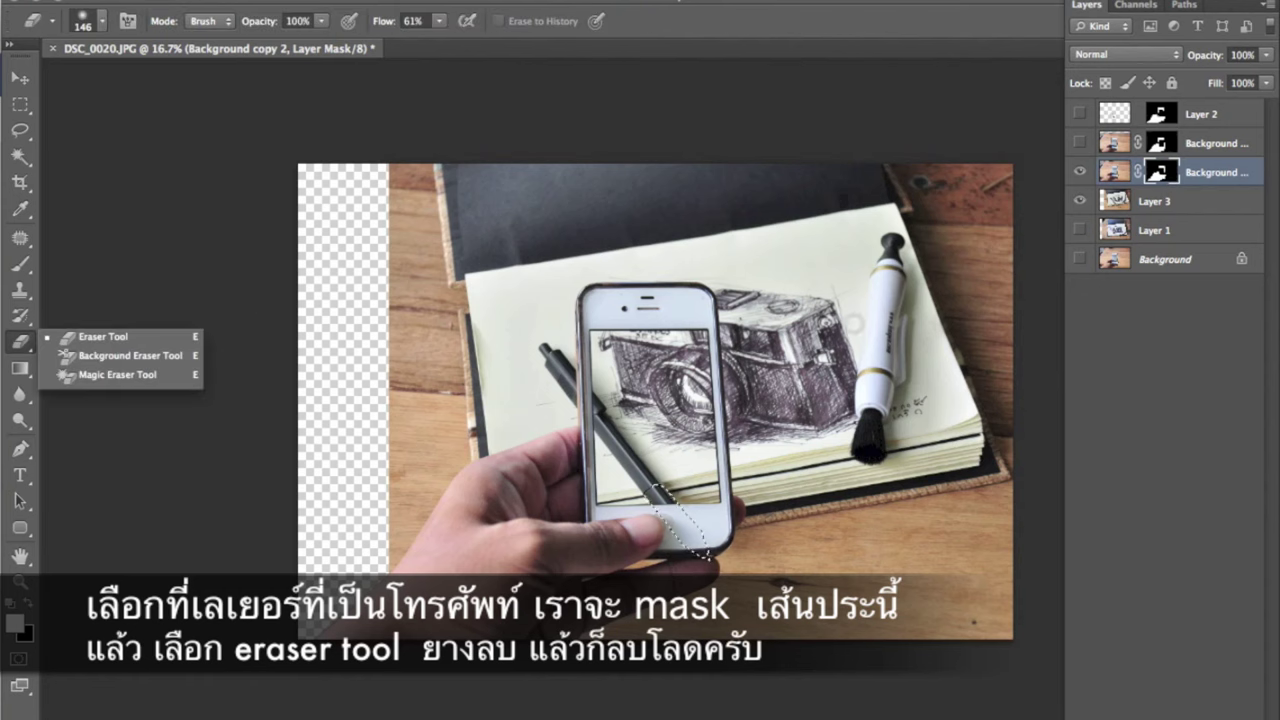
{"action": "key", "text": "ctrl+plus"}
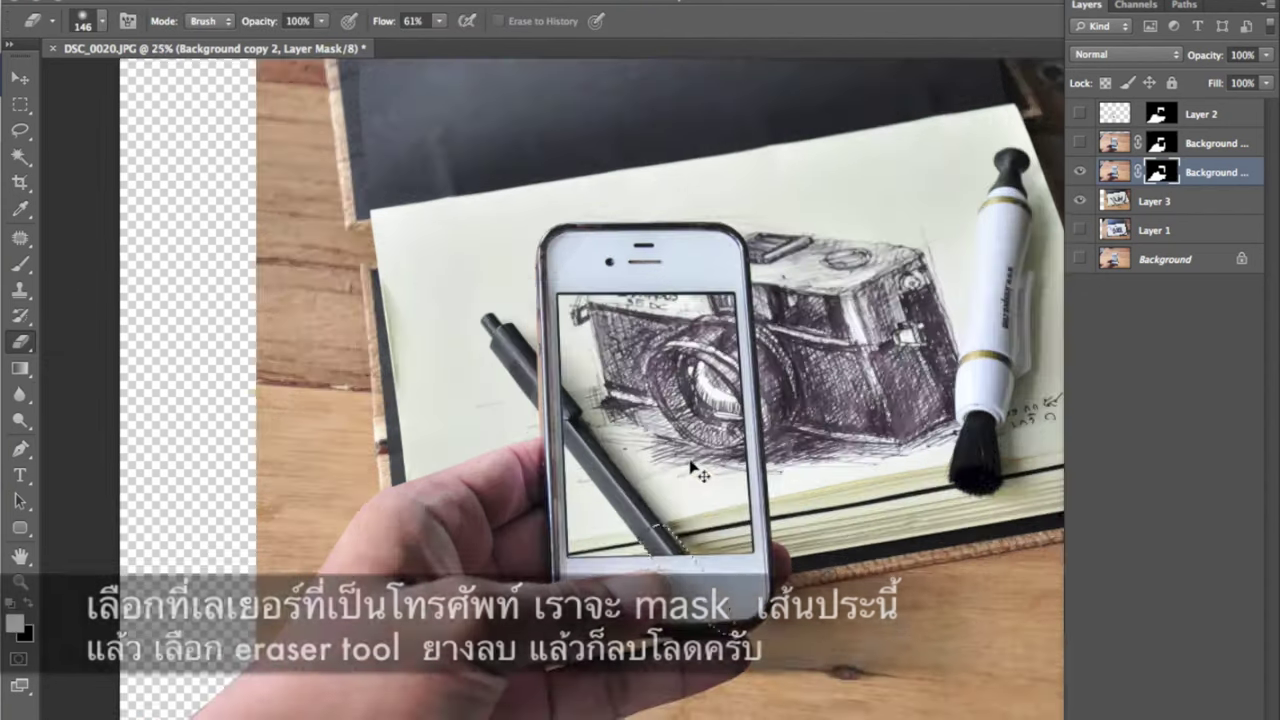
{"action": "key", "text": "ctrl+plus"}
{"action": "key", "text": "ctrl+plus"}
{"action": "key", "text": "ctrl+plus"}
{"action": "scroll", "coordinate": [583, 217], "scroll_direction": "down", "scroll_amount": 5}
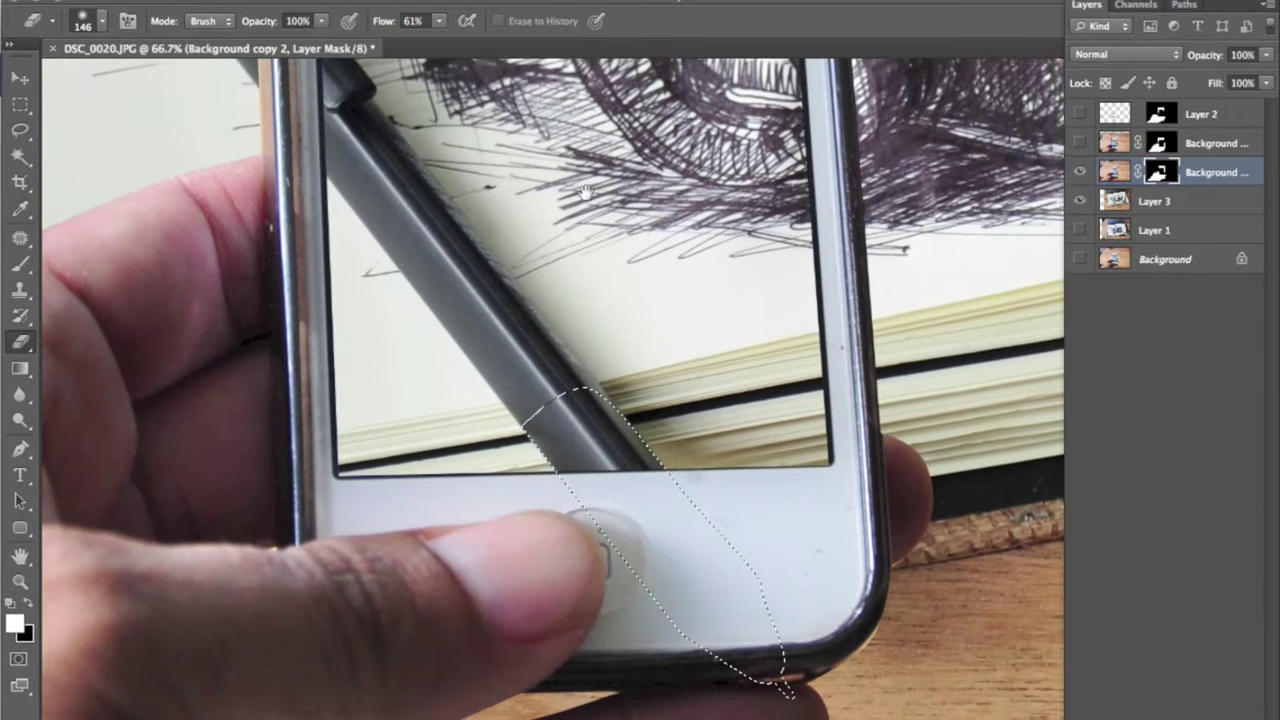
{"action": "scroll", "coordinate": [583, 217], "scroll_direction": "down", "scroll_amount": 3}
{"action": "mouse_move", "coordinate": [605, 385]}
{"action": "left_mouse_down"}
{"action": "mouse_move", "coordinate": [700, 480]}
{"action": "mouse_move", "coordinate": [780, 591]}
{"action": "mouse_move", "coordinate": [651, 443]}
{"action": "mouse_move", "coordinate": [775, 585]}
{"action": "mouse_move", "coordinate": [677, 457]}
{"action": "mouse_move", "coordinate": [614, 337]}
{"action": "mouse_move", "coordinate": [729, 557]}
{"action": "mouse_move", "coordinate": [771, 586]}
{"action": "mouse_move", "coordinate": [706, 523]}
{"action": "mouse_move", "coordinate": [551, 306]}
{"action": "mouse_move", "coordinate": [600, 337]}
{"action": "mouse_move", "coordinate": [842, 622]}
{"action": "left_mouse_up"}
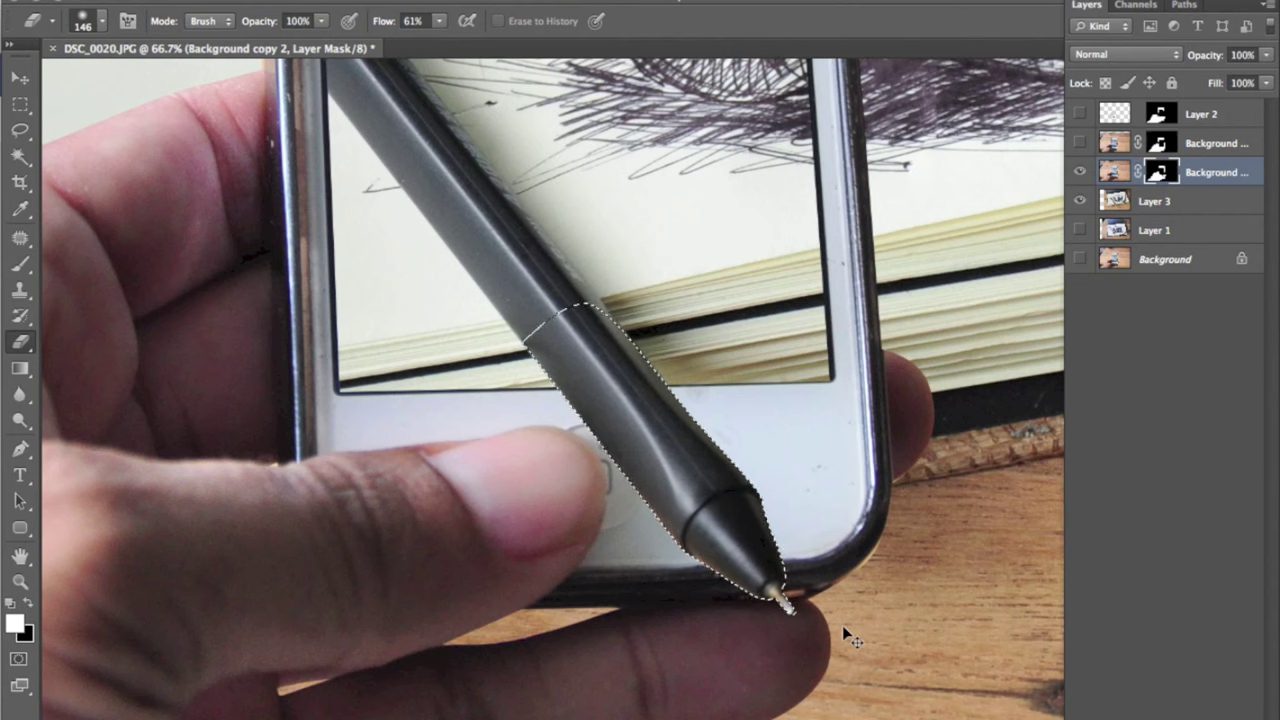
{"action": "left_click", "coordinate": [20, 77]}
- Make the sketch layer active, deselect, and zoom out on the photo
{"action": "left_click", "coordinate": [297, 302]}
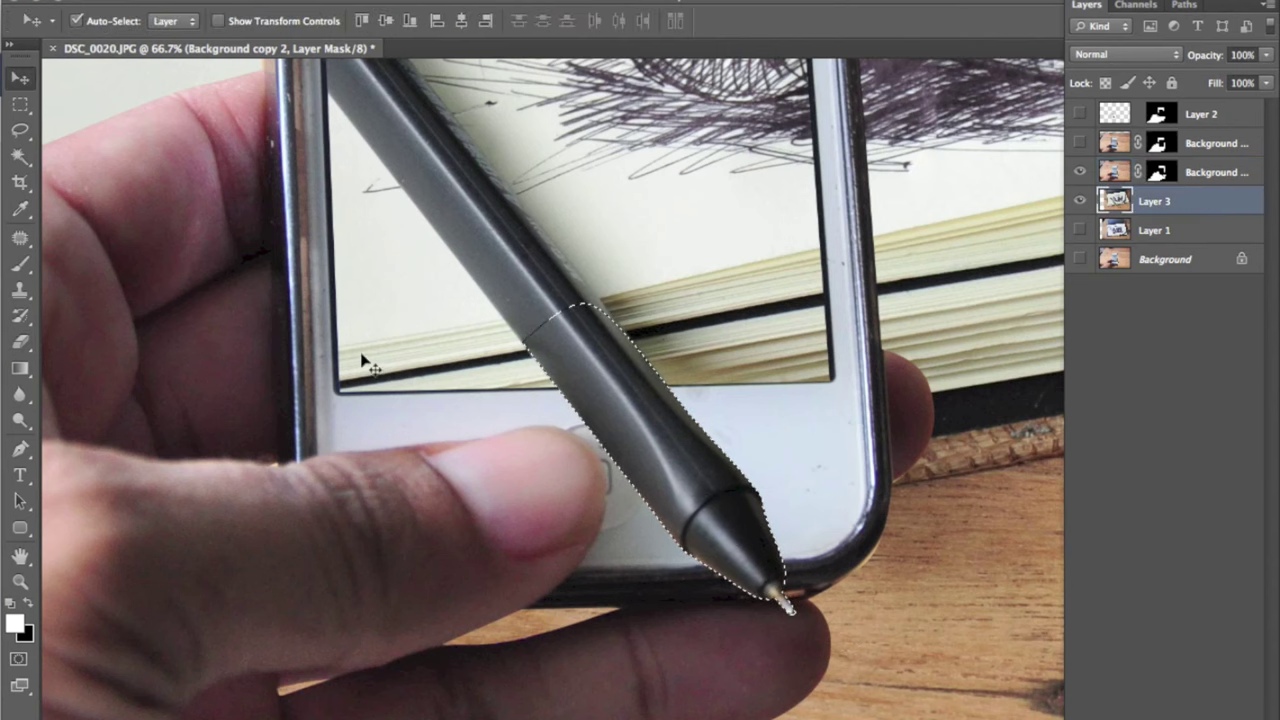
{"action": "key", "text": "ctrl+d"}
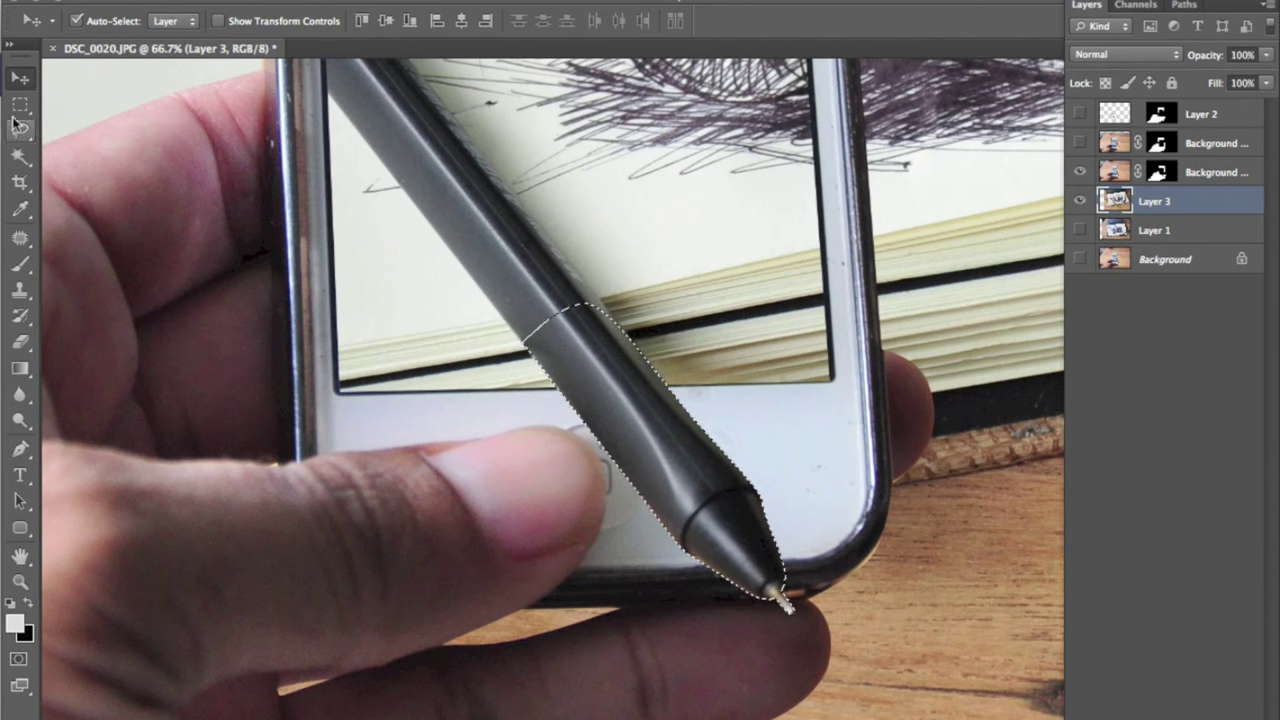
{"action": "left_click", "coordinate": [20, 104]}
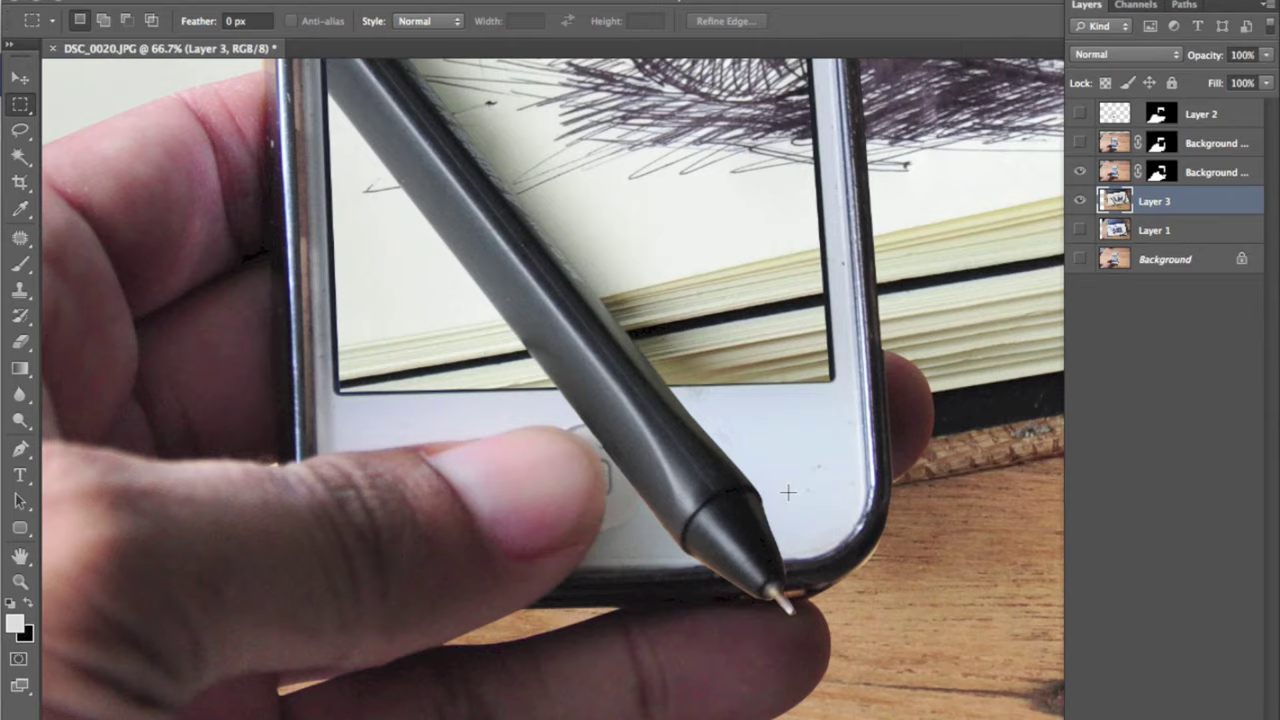
{"action": "key", "text": "ctrl+minus"}
{"action": "key", "text": "ctrl+minus"}
{"action": "key", "text": "ctrl+minus"}
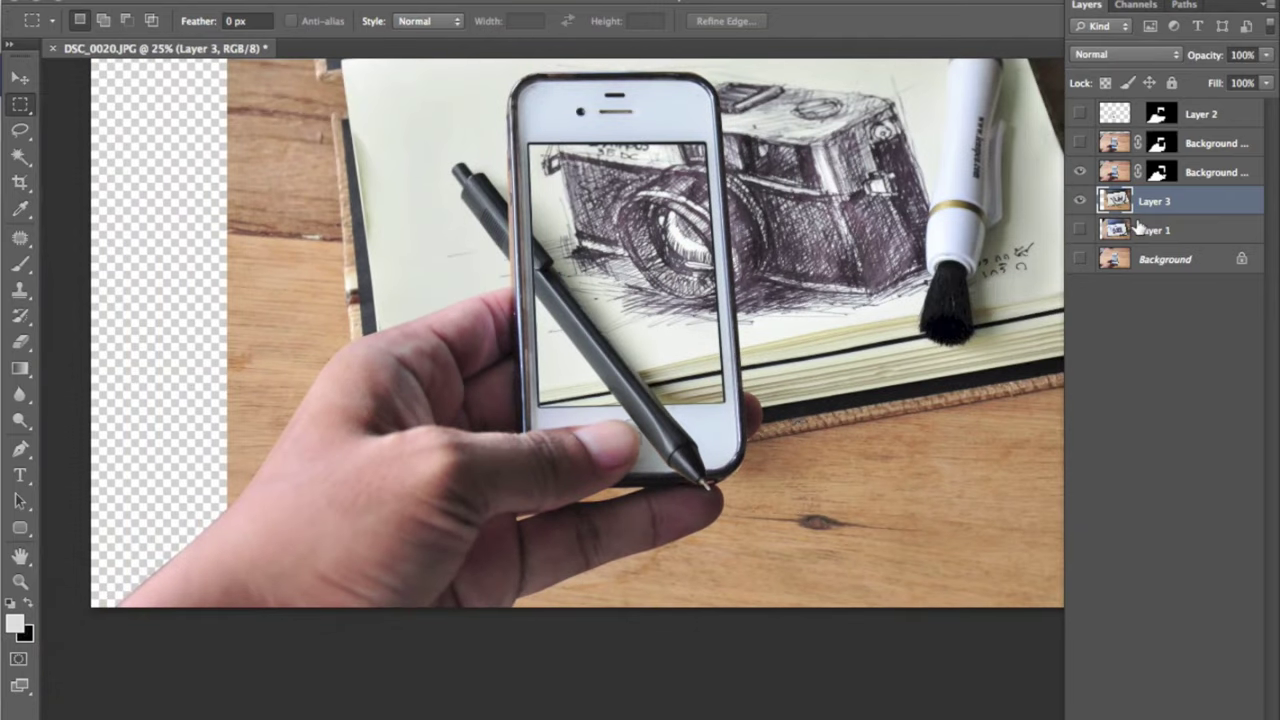
- With the Move tool, inspect the pen tip, zoom out to 16.7%, and toggle the hand layer
{"action": "left_click", "coordinate": [17, 79]}
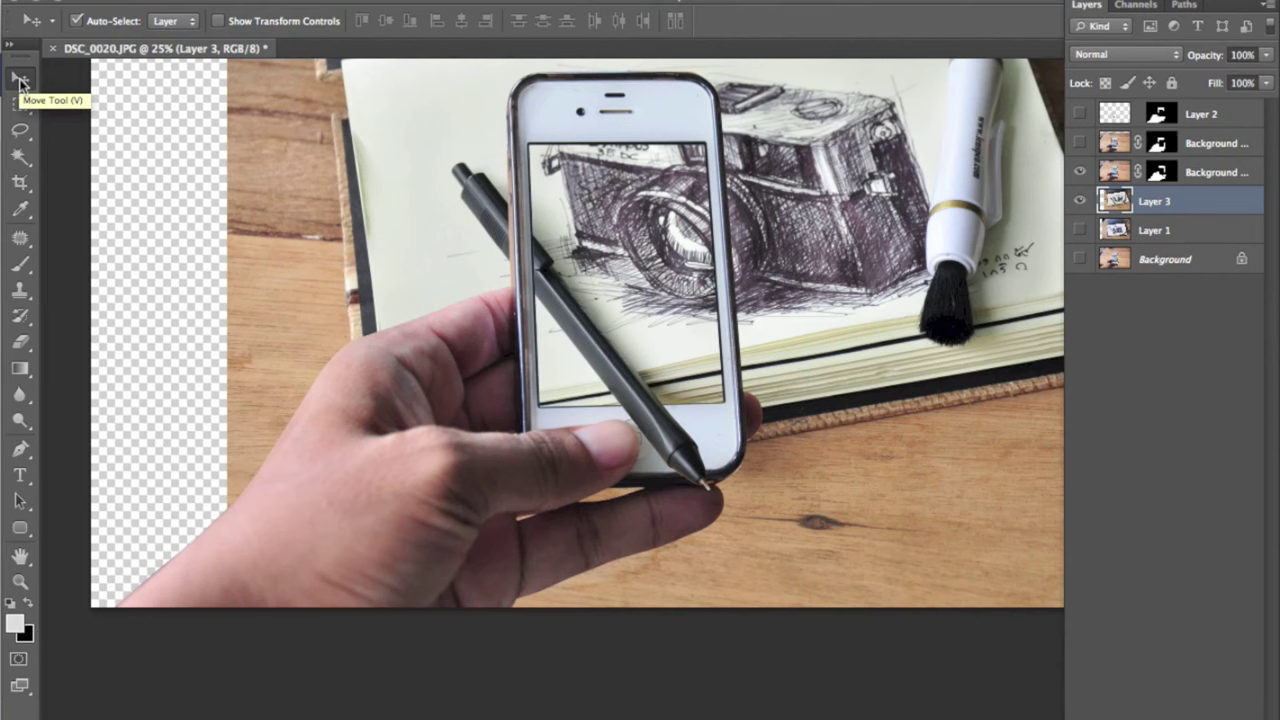
{"action": "key", "text": "ctrl+plus"}
{"action": "key", "text": "ctrl+plus"}
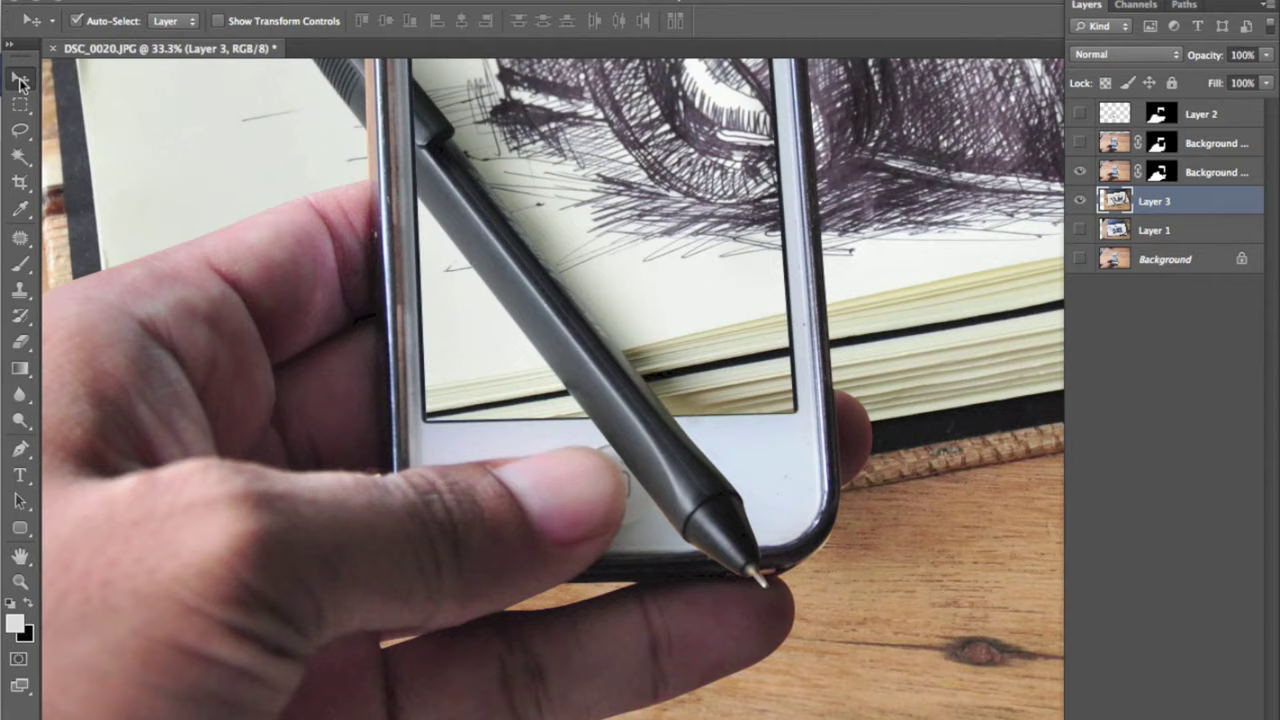
{"action": "key", "text": "ctrl+minus"}
{"action": "key", "text": "ctrl+minus"}
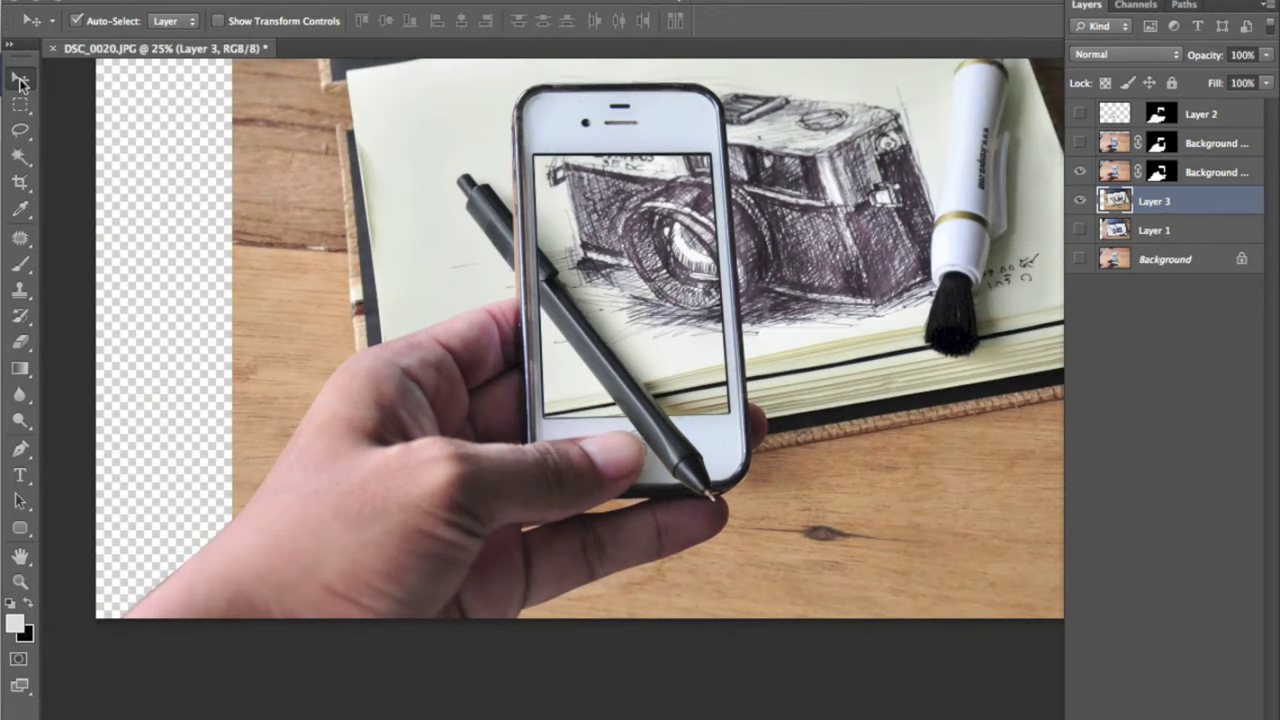
{"action": "key", "text": "ctrl+minus"}
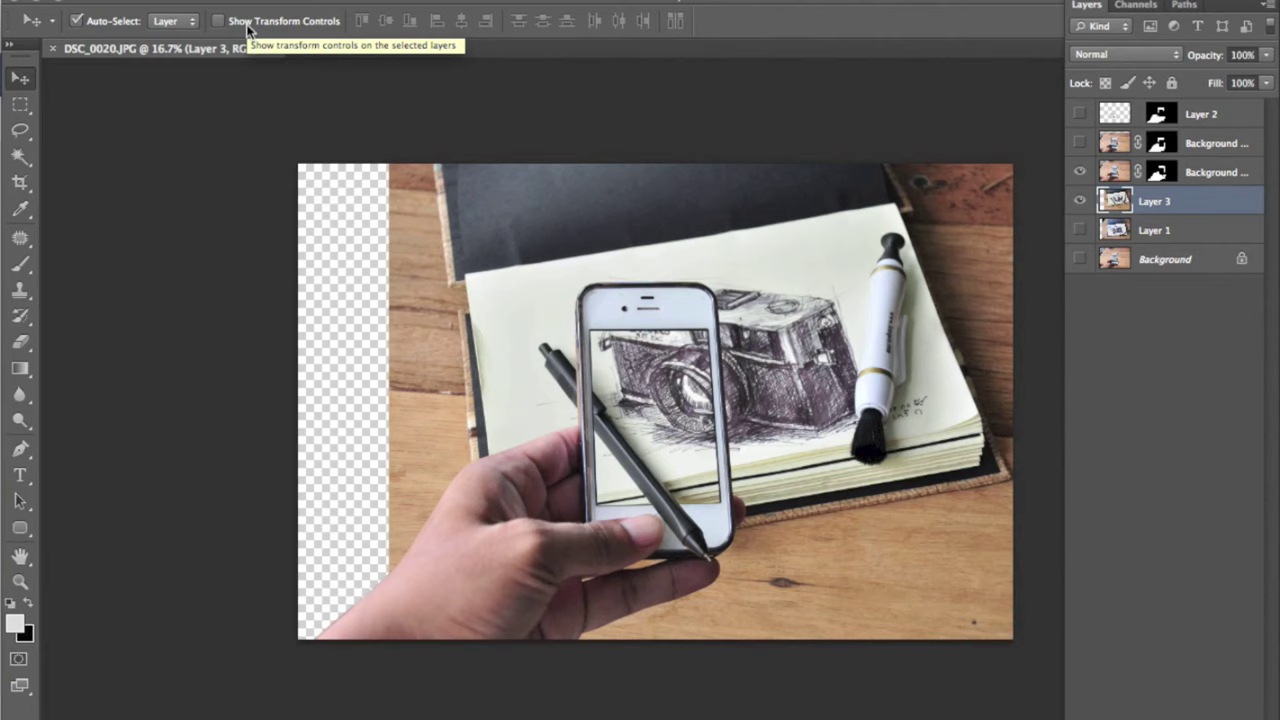
{"action": "left_click", "coordinate": [1079, 172]}
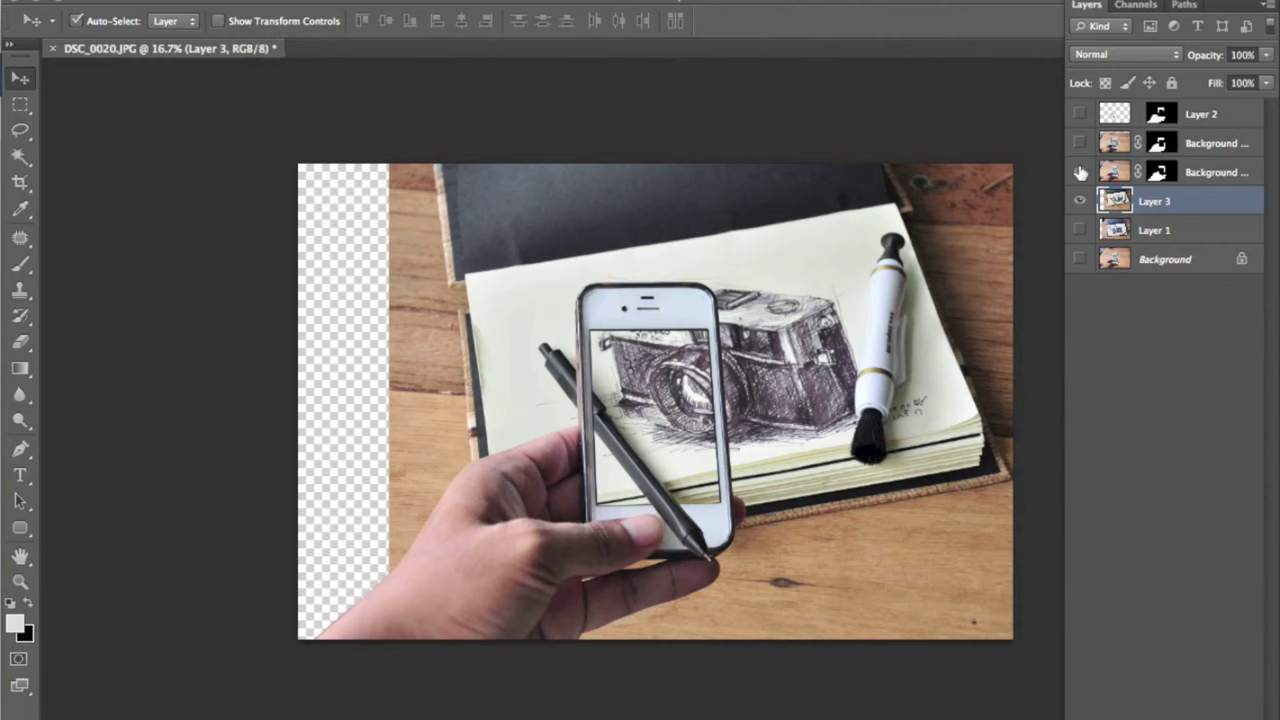
- Duplicate the masked Background copy 2 hand-and-phone layer into Background copy 3
{"action": "left_click", "coordinate": [1080, 172]}
{"action": "left_click", "coordinate": [1118, 173]}
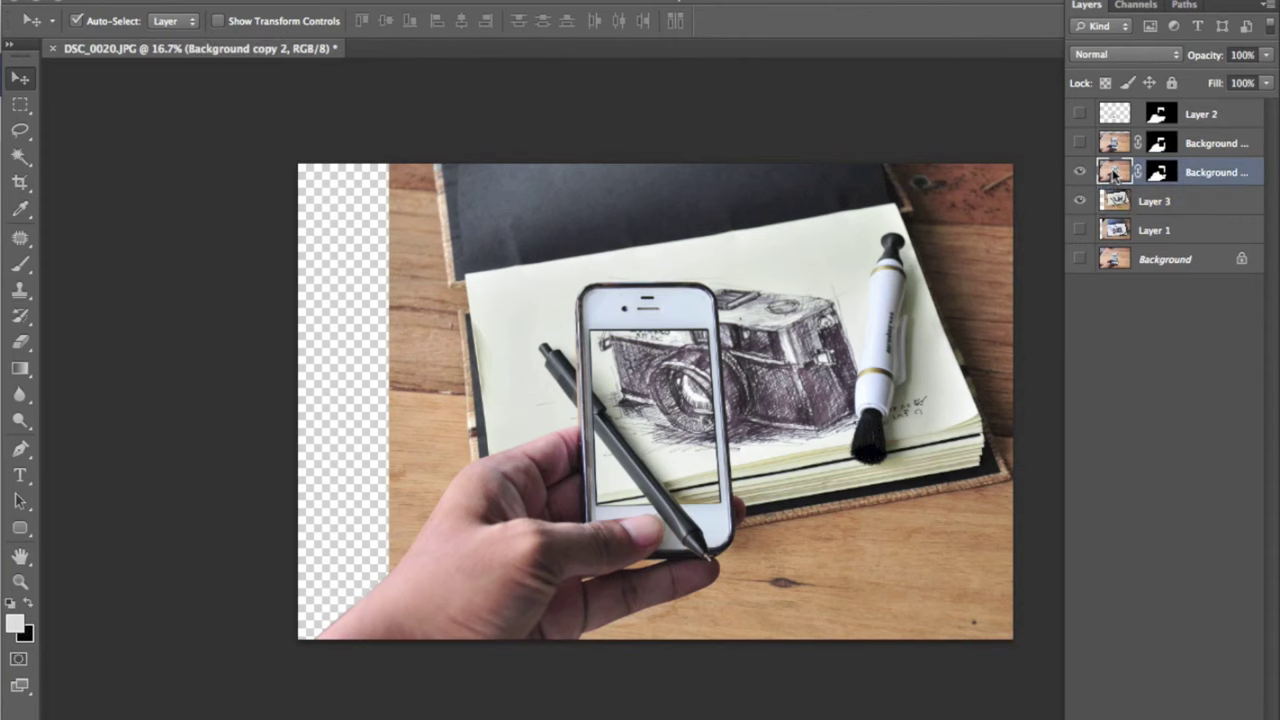
{"action": "mouse_move", "coordinate": [1118, 175]}
{"action": "left_mouse_down"}
{"action": "mouse_move", "coordinate": [1120, 714]}
{"action": "mouse_move", "coordinate": [1228, 708]}
{"action": "left_mouse_up"}
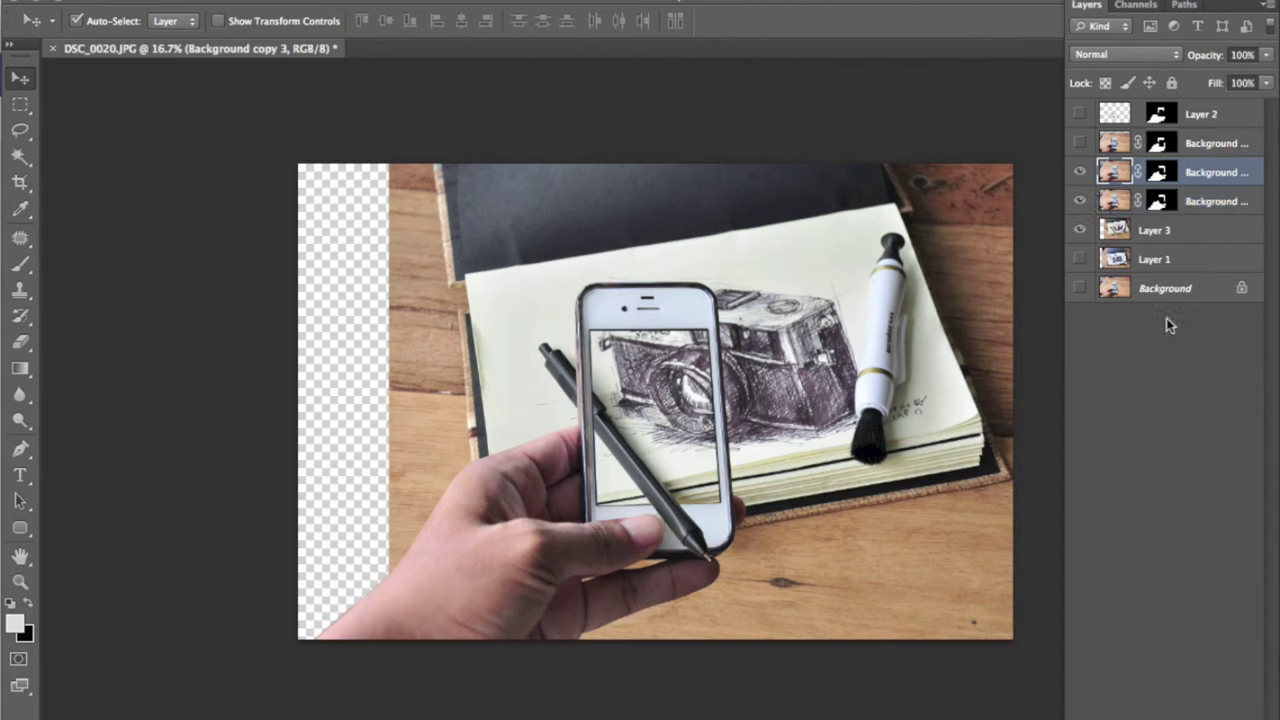
{"action": "right_click", "coordinate": [1214, 172]}
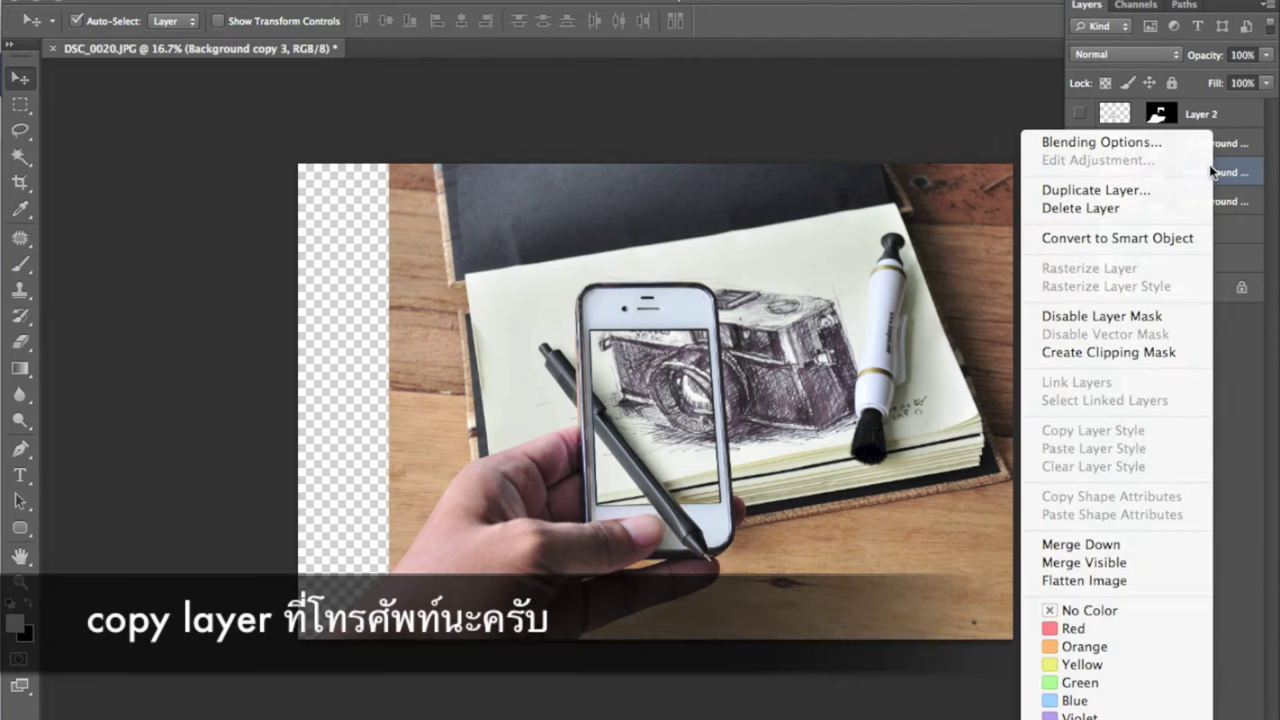
{"action": "left_click", "coordinate": [1238, 466]}
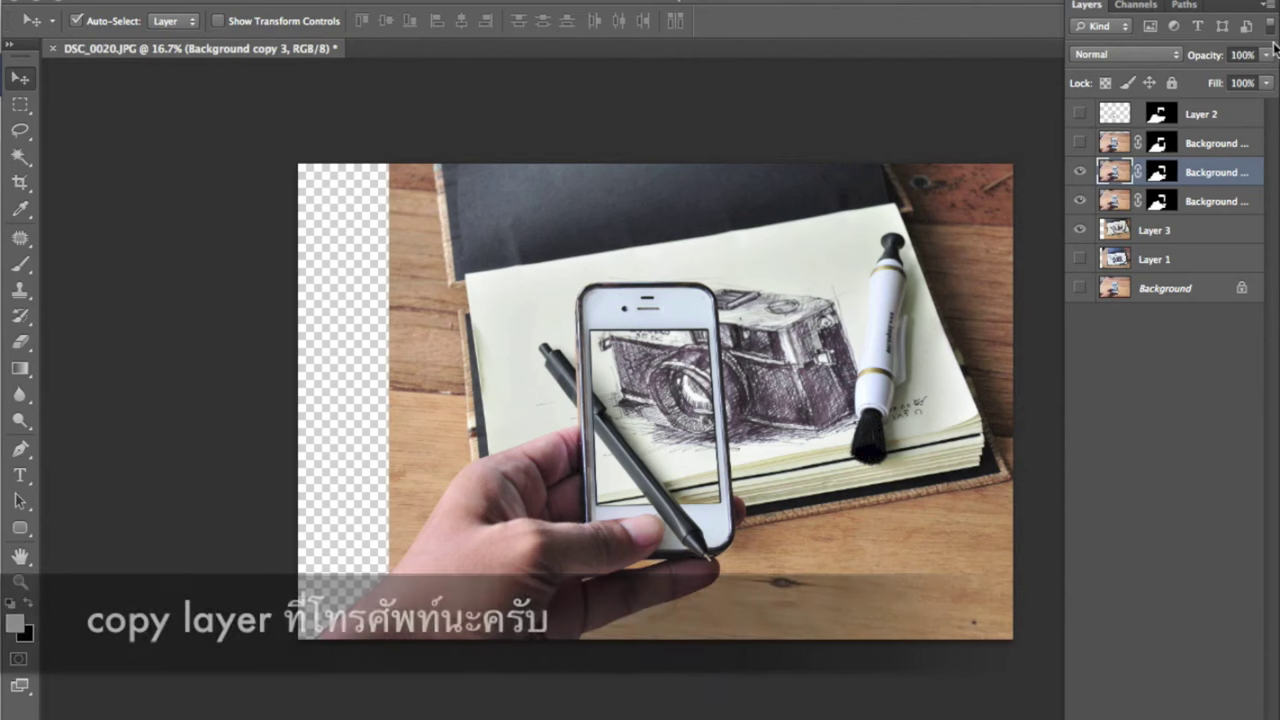
{"action": "left_click", "coordinate": [1267, 9]}
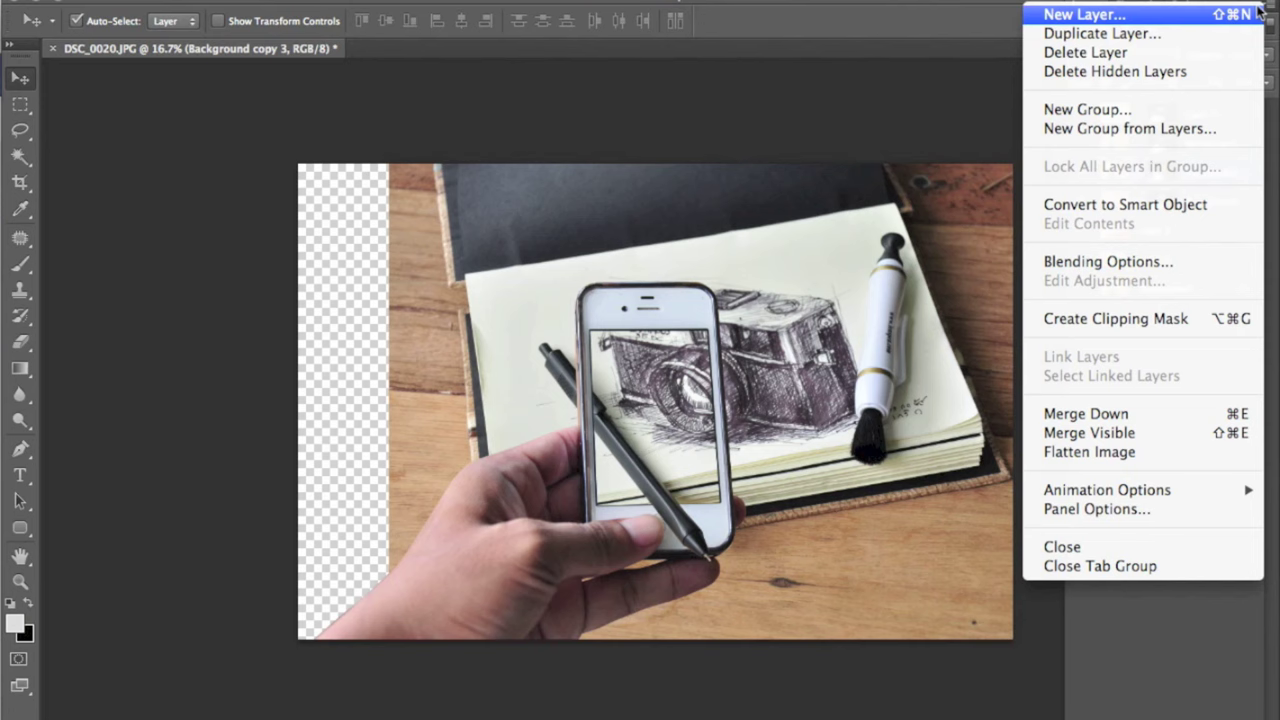
{"action": "left_click", "coordinate": [1258, 12]}
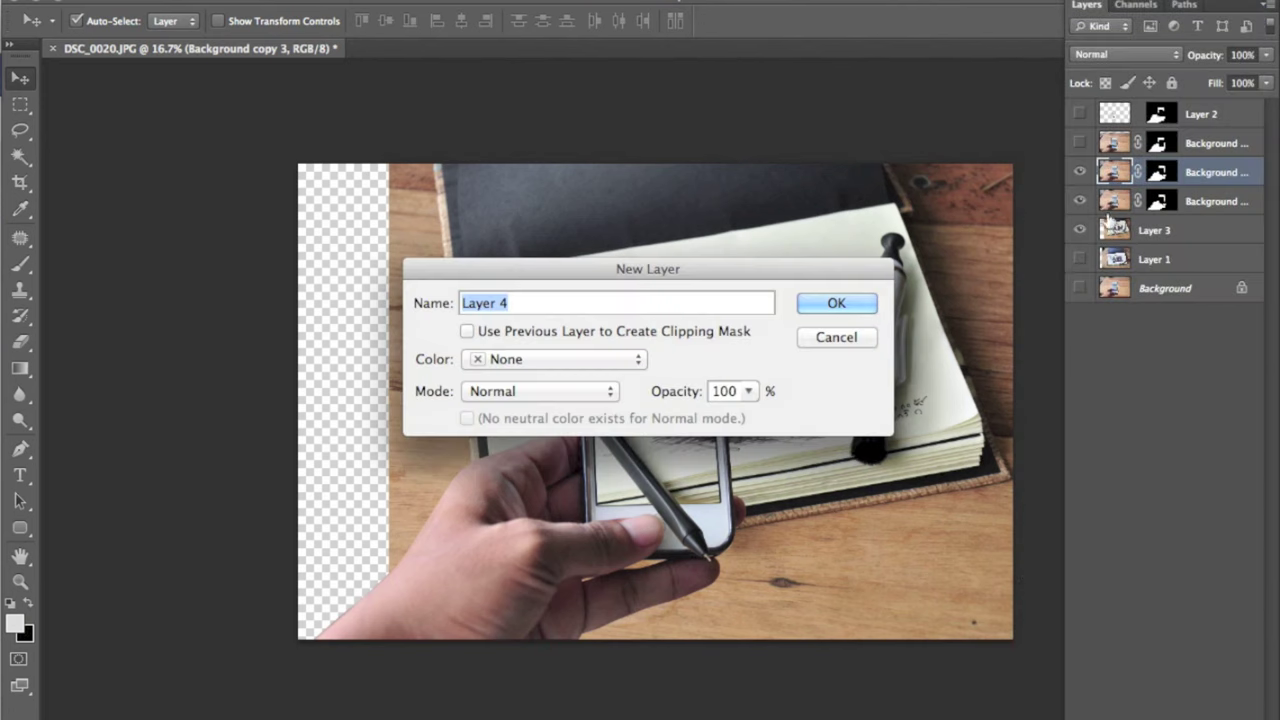
{"action": "left_click", "coordinate": [834, 340]}
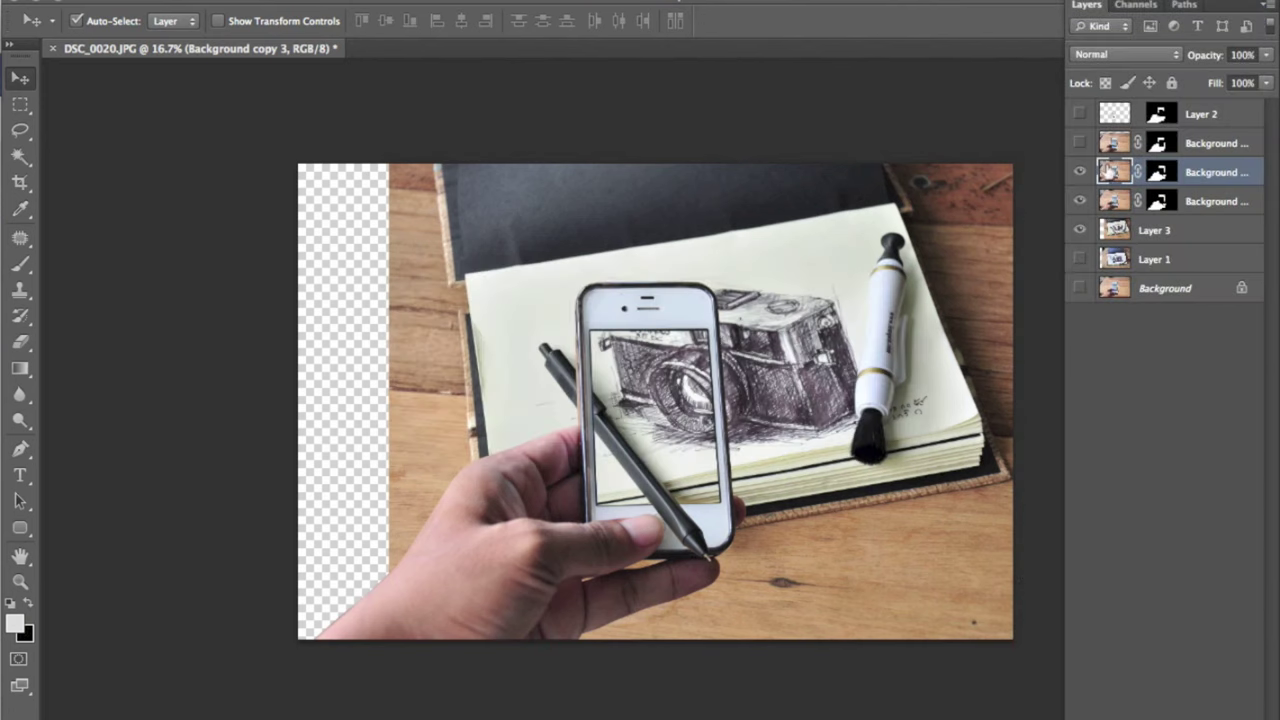
- Apply Background copy 3's layer mask and set its blend mode to Multiply
{"action": "left_click", "coordinate": [398, 8]}
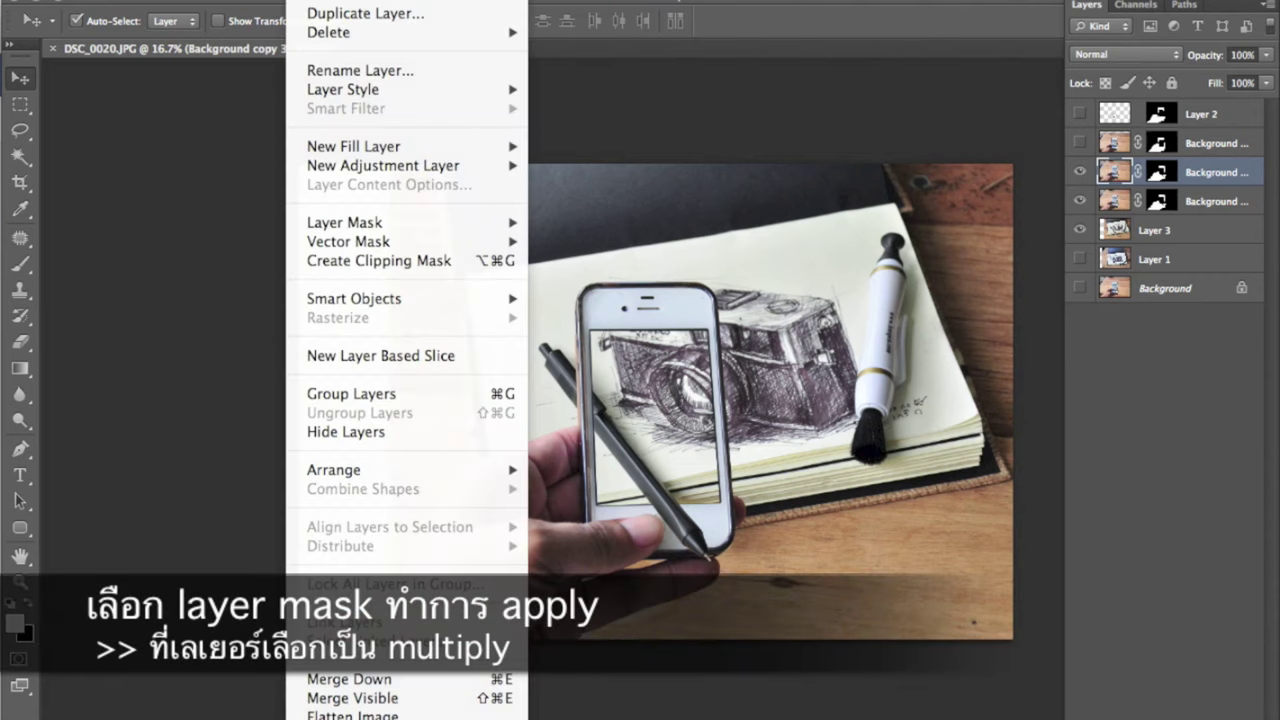
{"action": "mouse_move", "coordinate": [345, 203]}
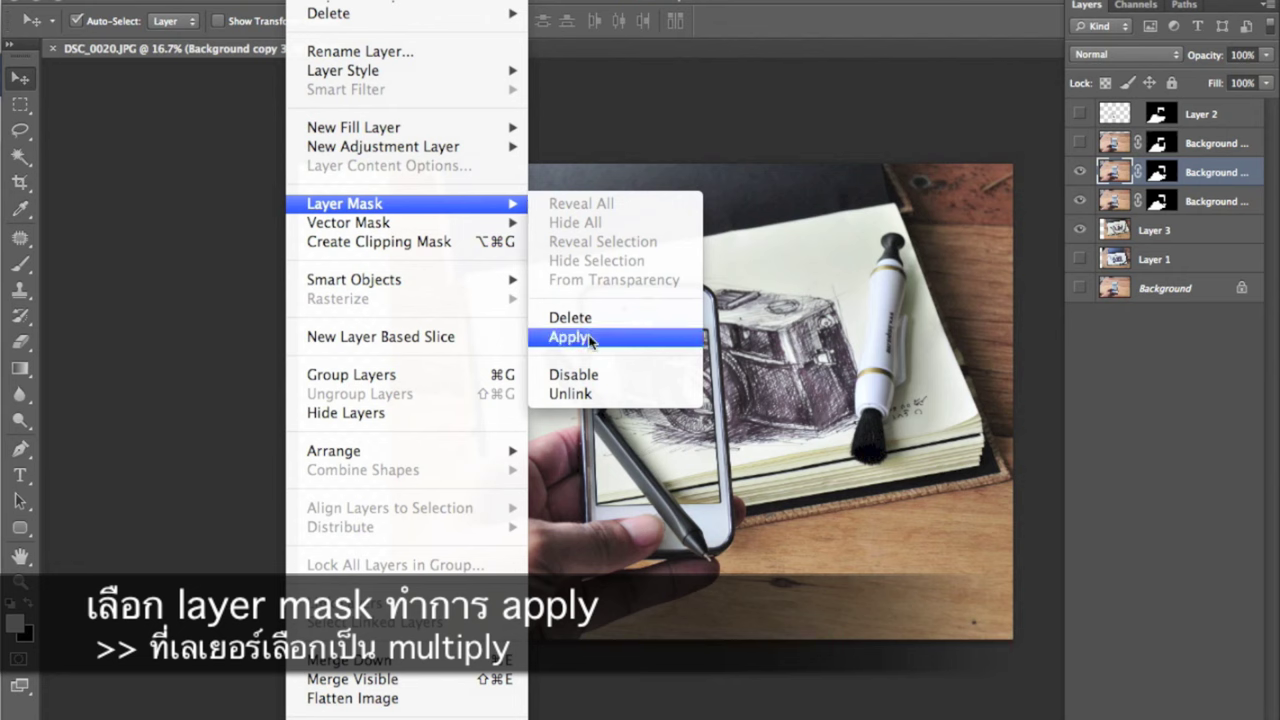
{"action": "left_click", "coordinate": [591, 341]}
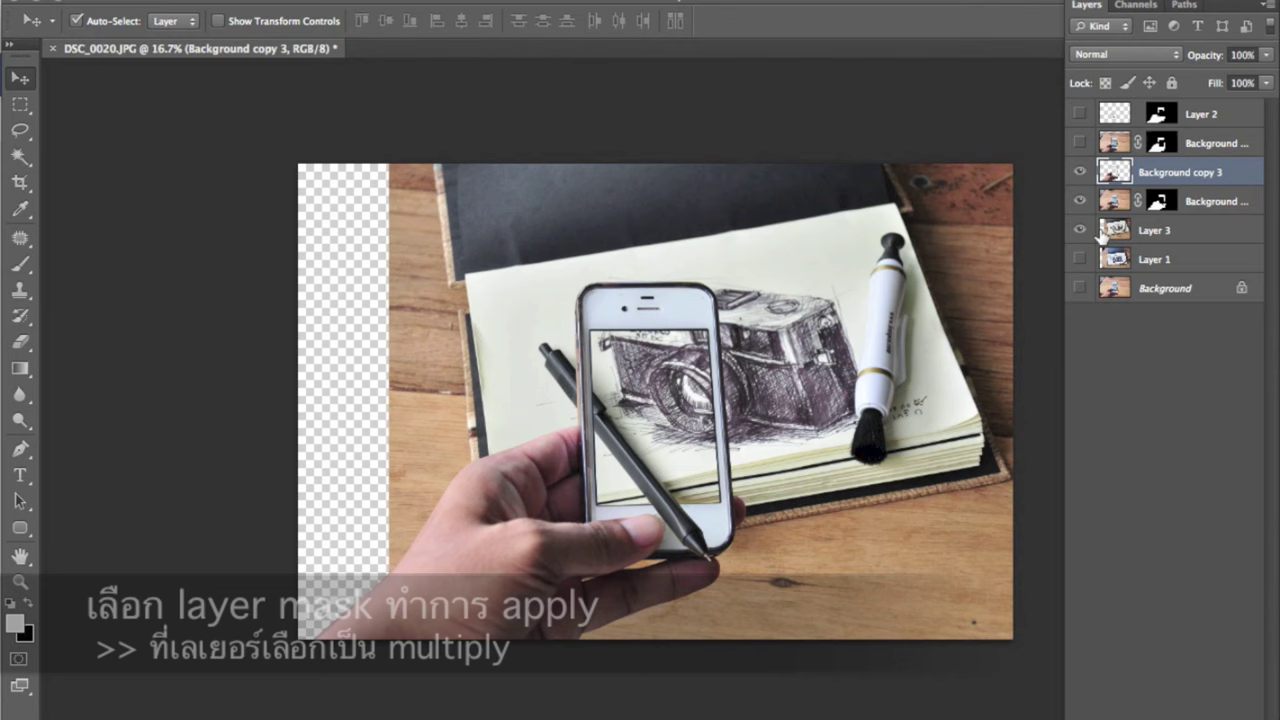
{"action": "left_click", "coordinate": [1122, 54]}
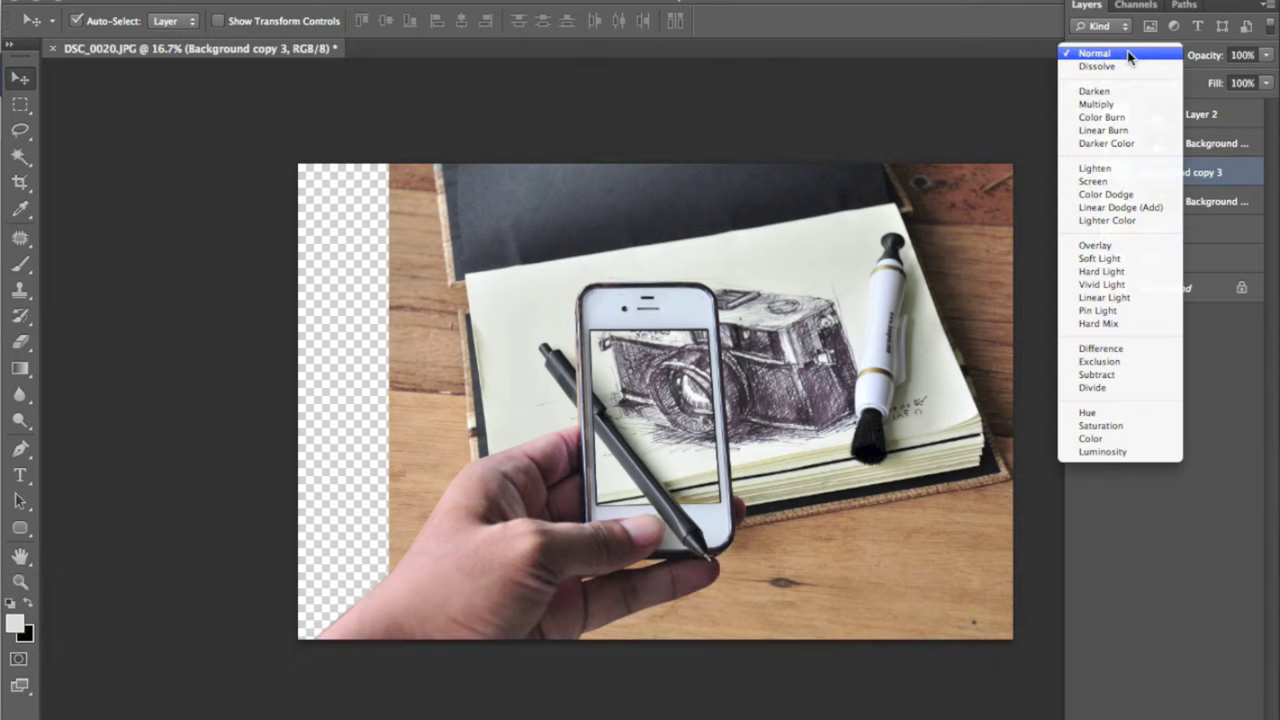
{"action": "left_click", "coordinate": [1093, 104]}
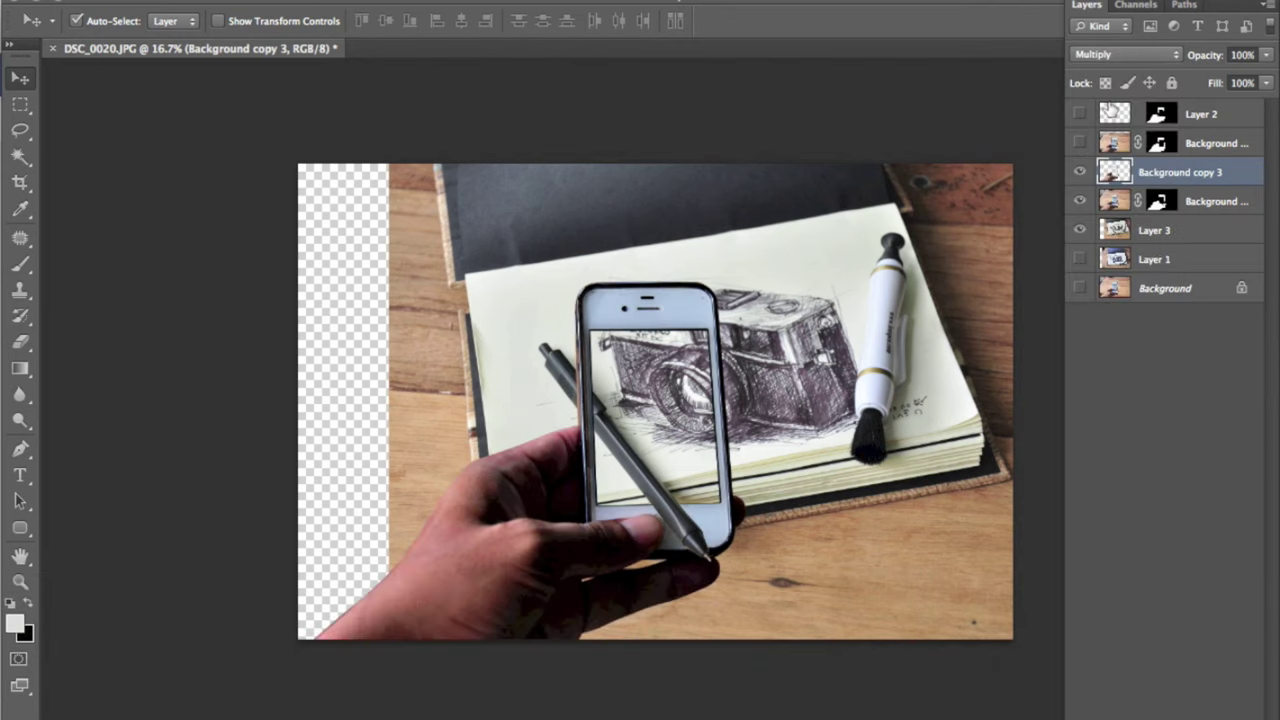
- Lower Background copy 3's opacity to 46%, comparing it hidden and shown
{"action": "left_click", "coordinate": [1267, 56]}
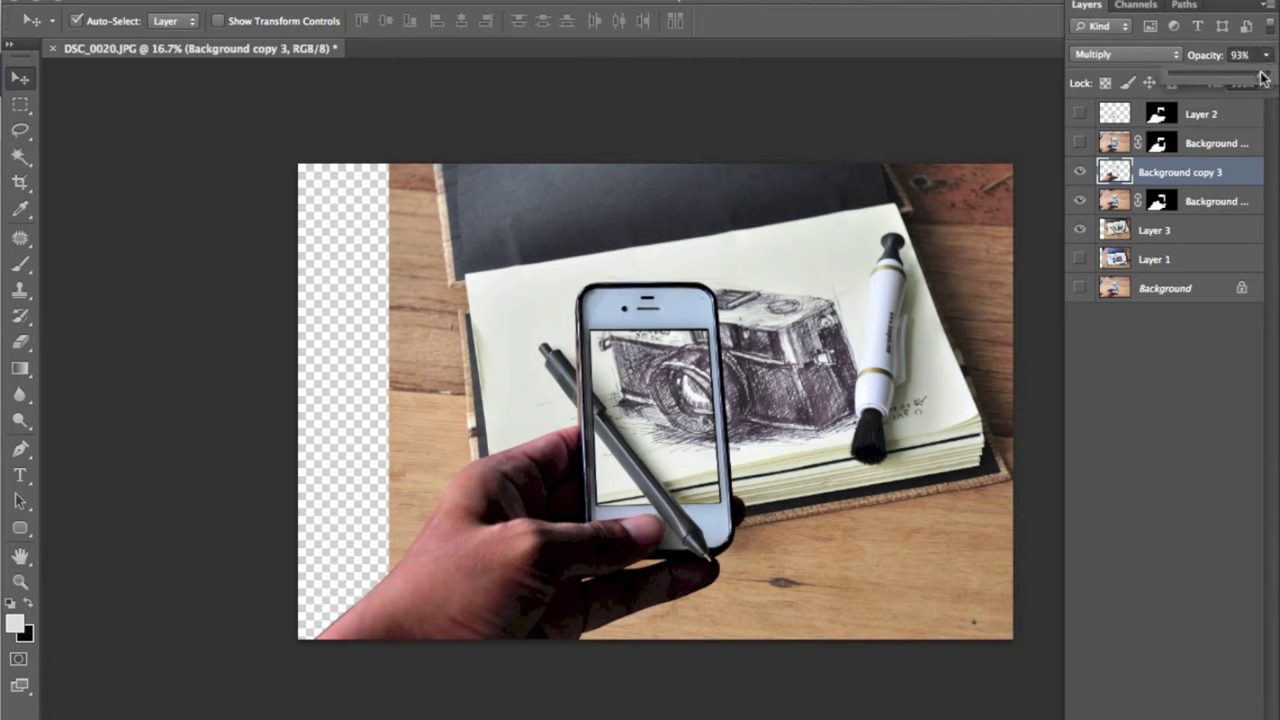
{"action": "left_click_drag", "start_coordinate": [1219, 72], "coordinate": [1200, 71]}
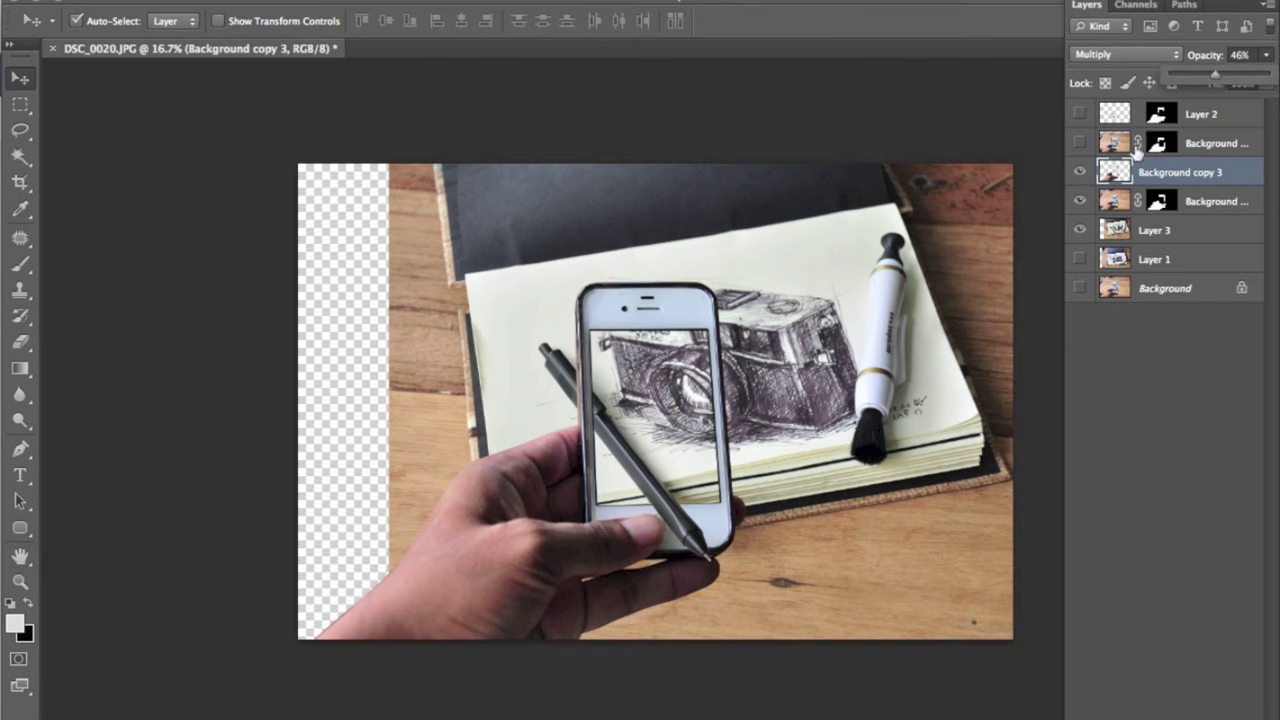
{"action": "left_click", "coordinate": [1079, 172]}
{"action": "left_click", "coordinate": [1079, 172]}
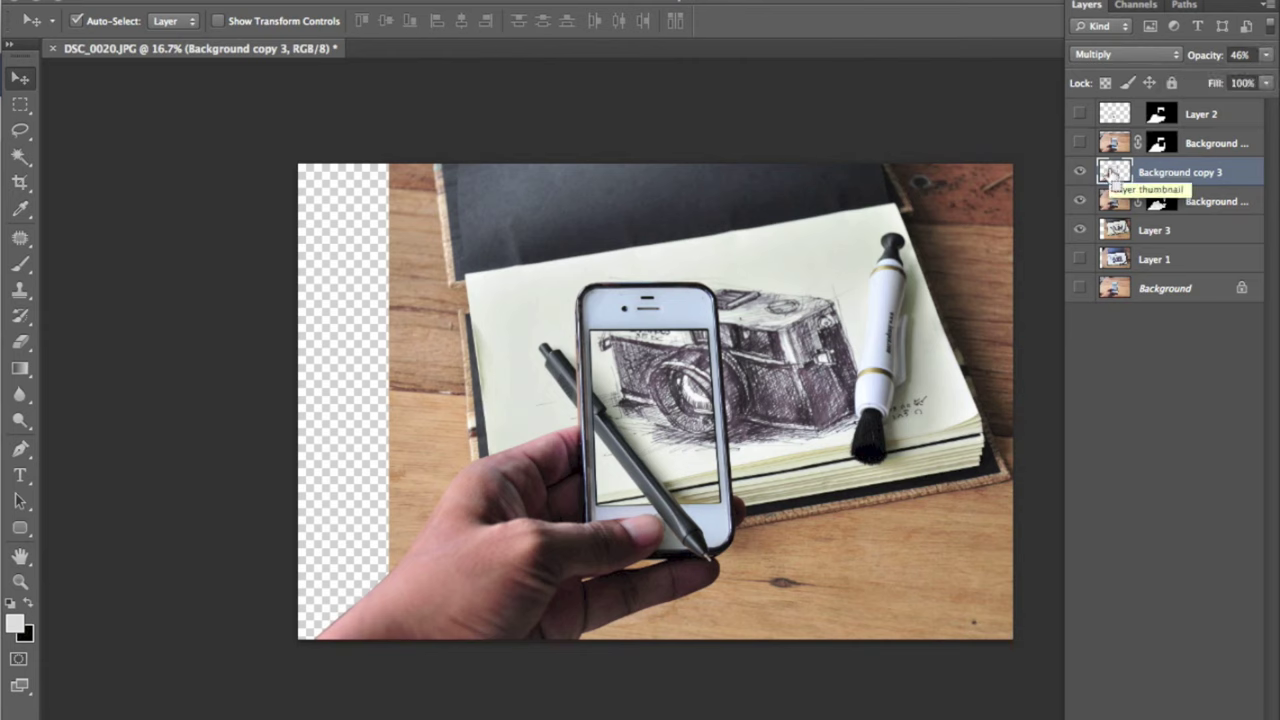
{"action": "key", "text": "ctrl+m"}
- Darken Background copy 3 with a Curves point at input 200, output 119
{"action": "mouse_move", "coordinate": [1032, 316]}
{"action": "left_mouse_down"}
{"action": "mouse_move", "coordinate": [1061, 325]}
{"action": "mouse_move", "coordinate": [1050, 336]}
{"action": "mouse_move", "coordinate": [1071, 357]}
{"action": "left_mouse_up"}
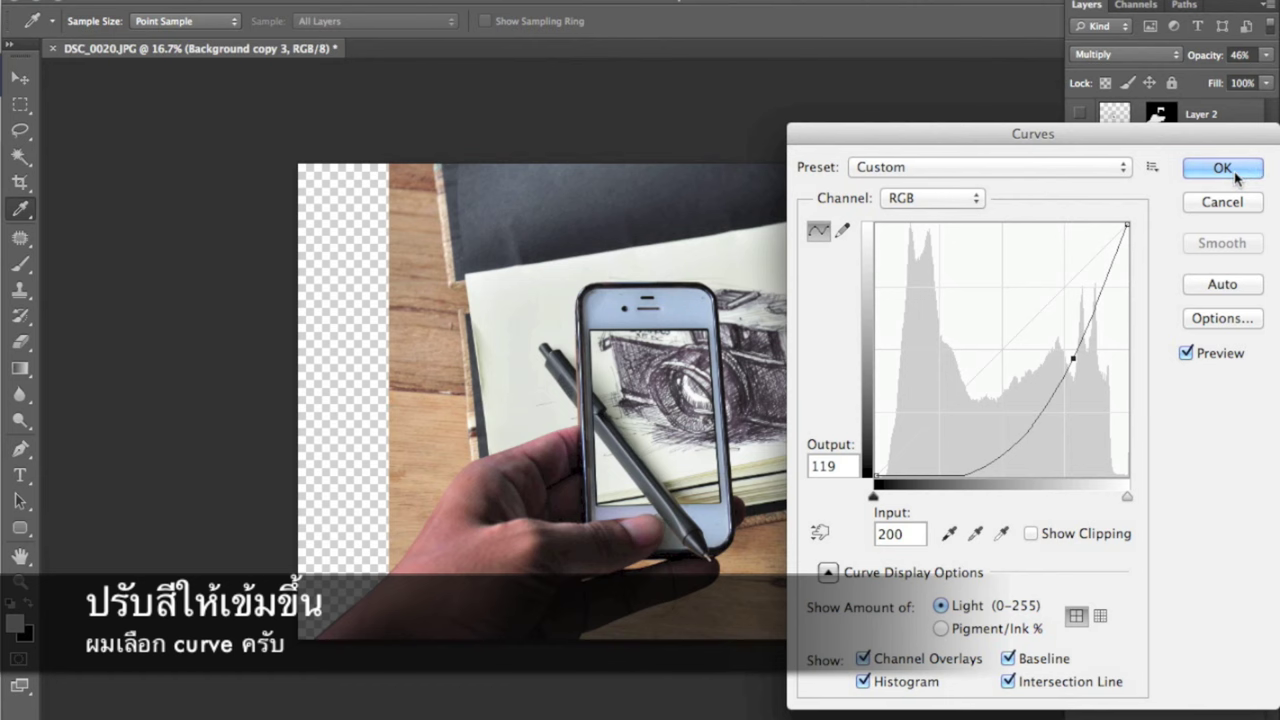
{"action": "left_click", "coordinate": [1234, 175]}
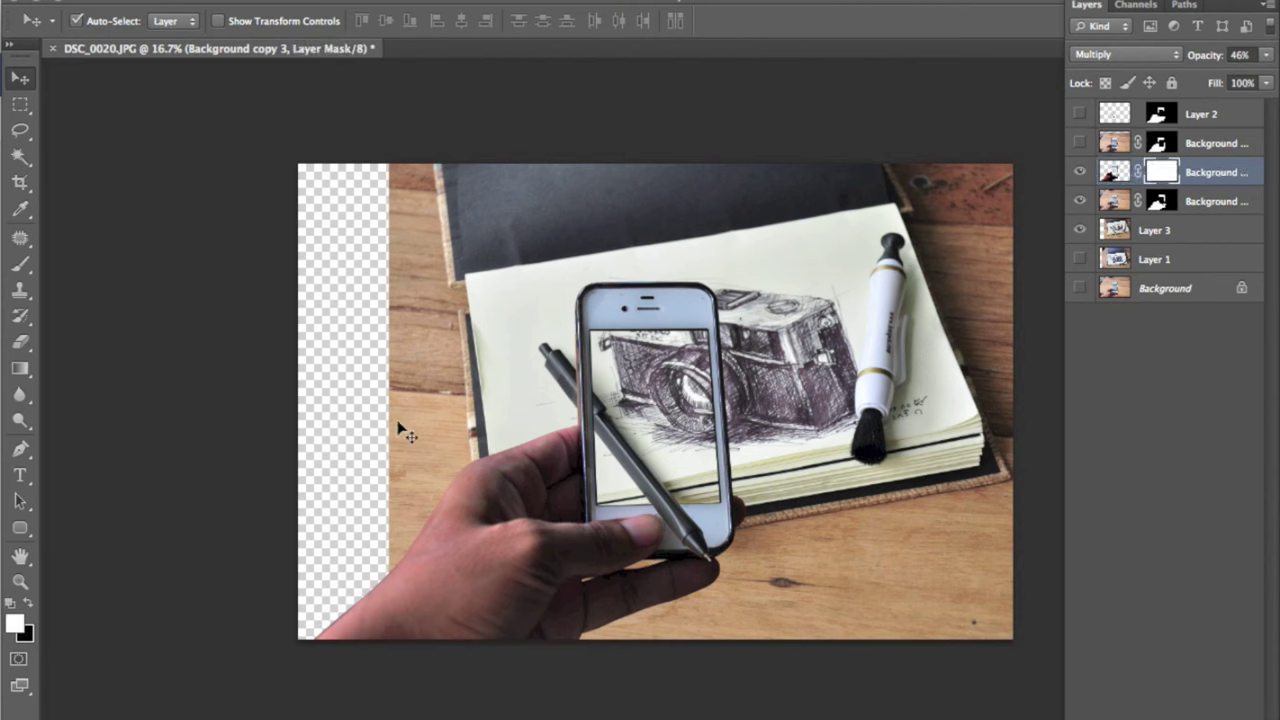
- Erase the unwanted shadow below the hand with a large soft Eraser
{"action": "key", "text": "e"}
{"action": "key", "text": "bracketright"}
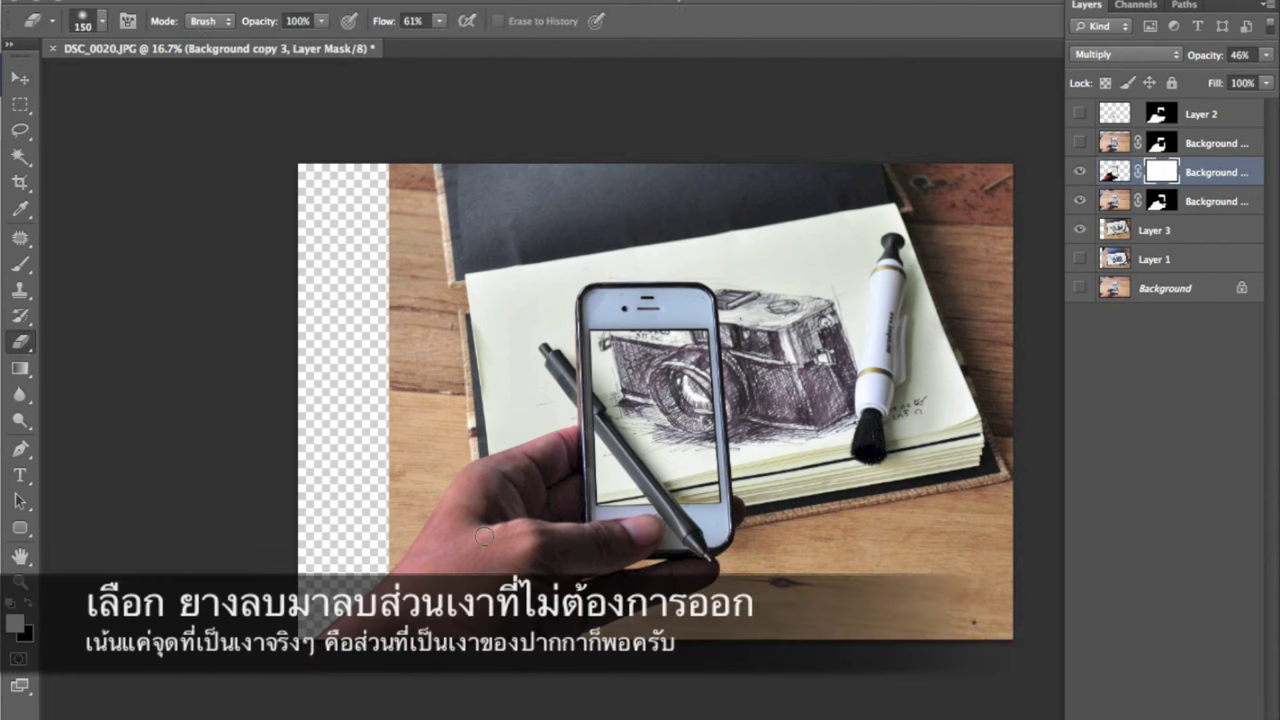
{"action": "key", "text": "bracketright"}
{"action": "key", "text": "bracketright"}
{"action": "key", "text": "bracketright"}
{"action": "mouse_move", "coordinate": [416, 615]}
{"action": "left_mouse_down"}
{"action": "mouse_move", "coordinate": [495, 715]}
{"action": "mouse_move", "coordinate": [483, 470]}
{"action": "left_mouse_up"}
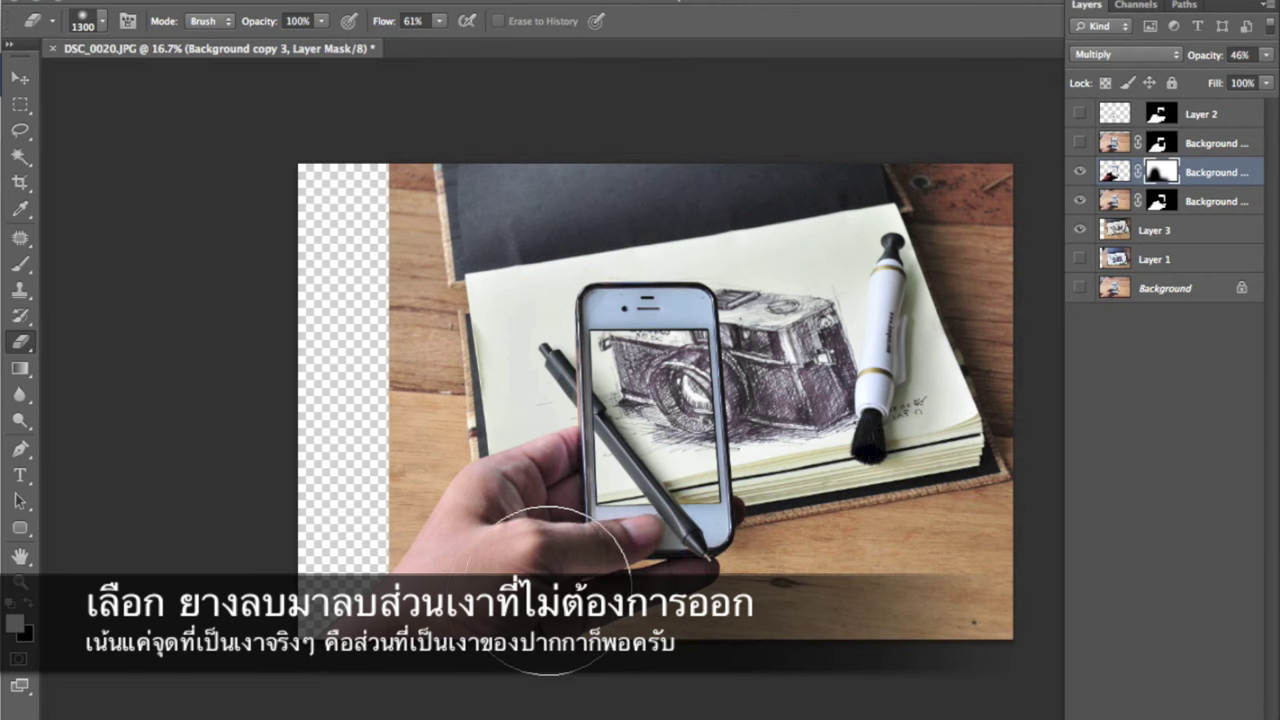
{"action": "key", "text": "bracketleft"}
{"action": "key", "text": "bracketleft"}
{"action": "key", "text": "bracketleft"}
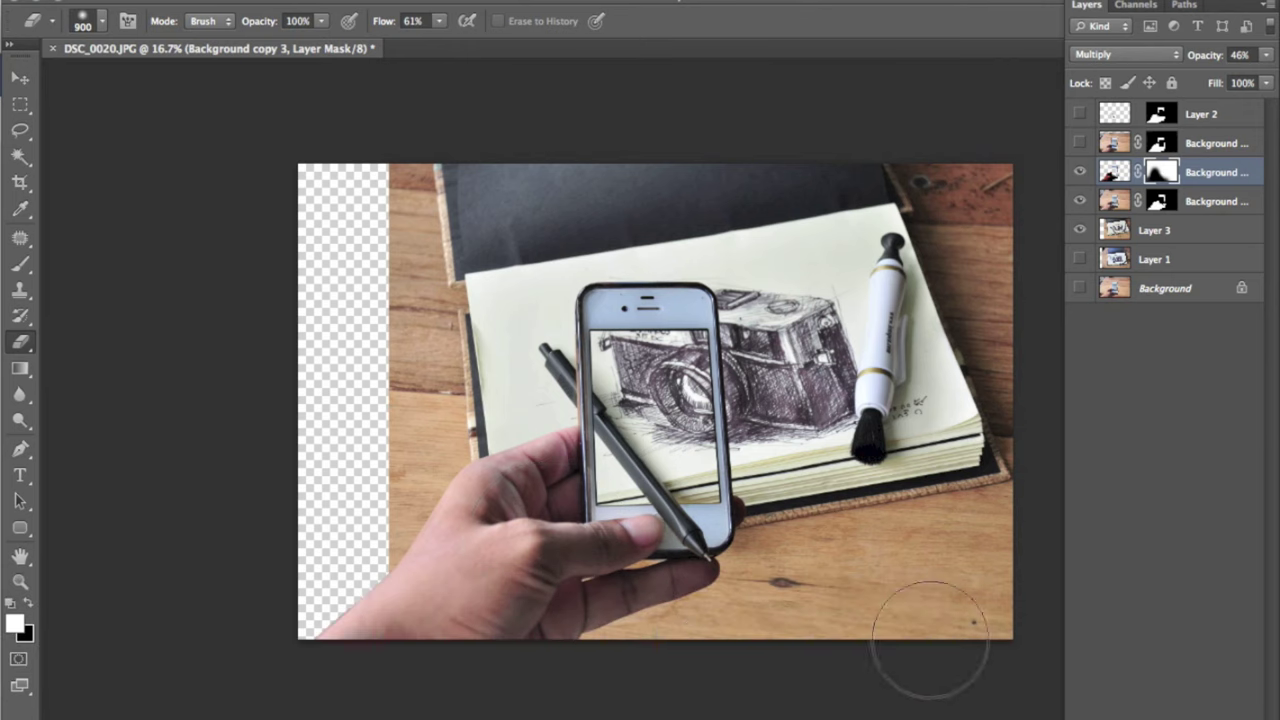
- Erase more of Background copy 3's mask over the phone, comparing with the layer toggled
{"action": "left_click", "coordinate": [1082, 172]}
{"action": "left_click", "coordinate": [1082, 172]}
{"action": "left_click", "coordinate": [1082, 172]}
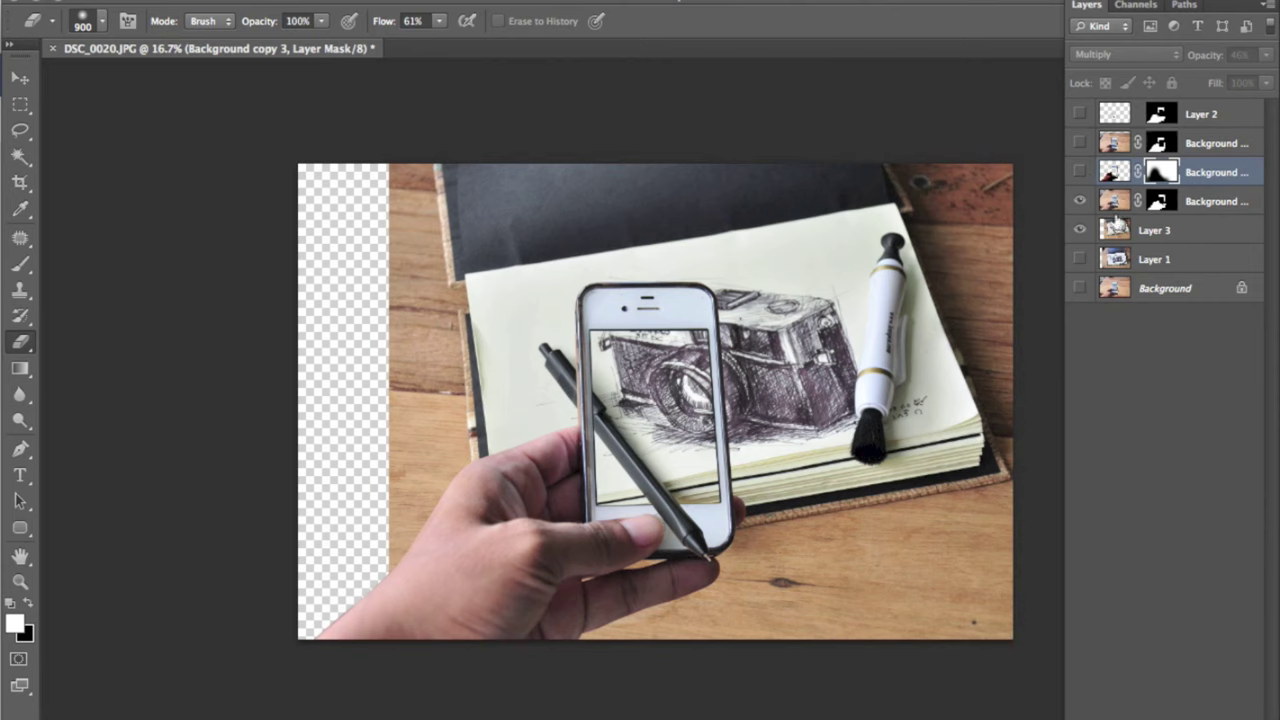
{"action": "left_click", "coordinate": [1082, 174]}
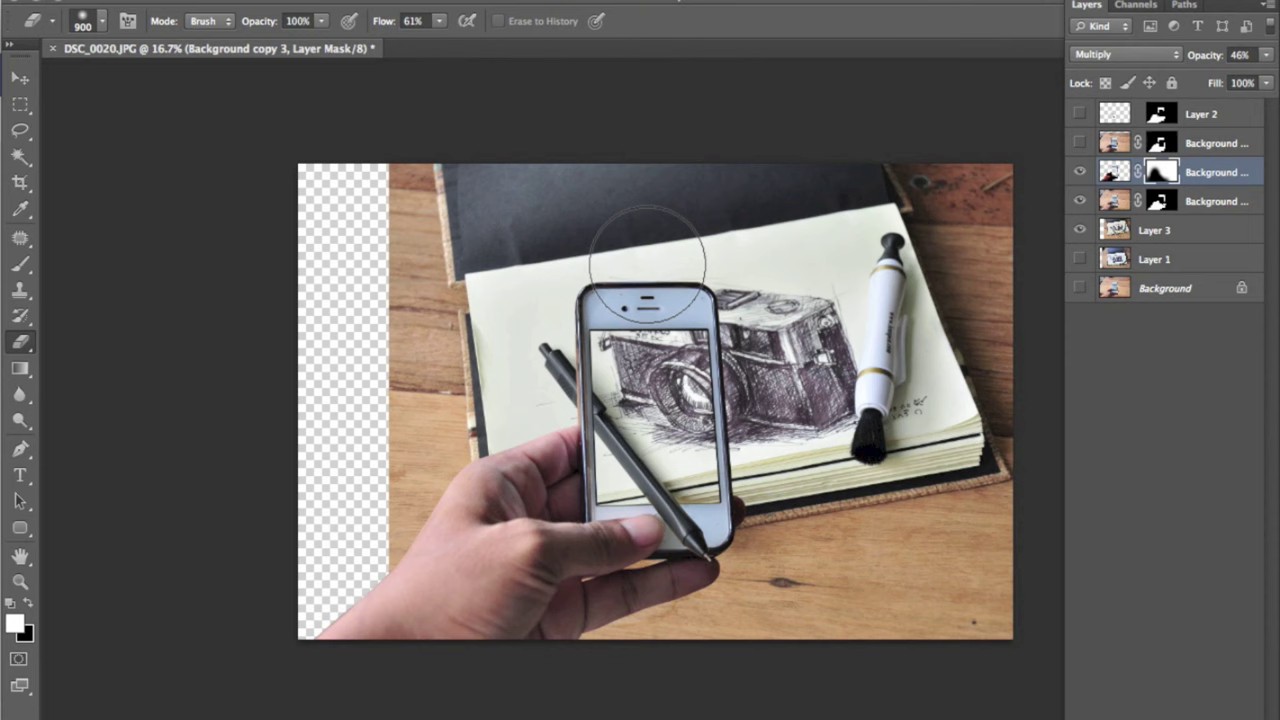
{"action": "left_click_drag", "start_coordinate": [737, 300], "coordinate": [651, 300]}
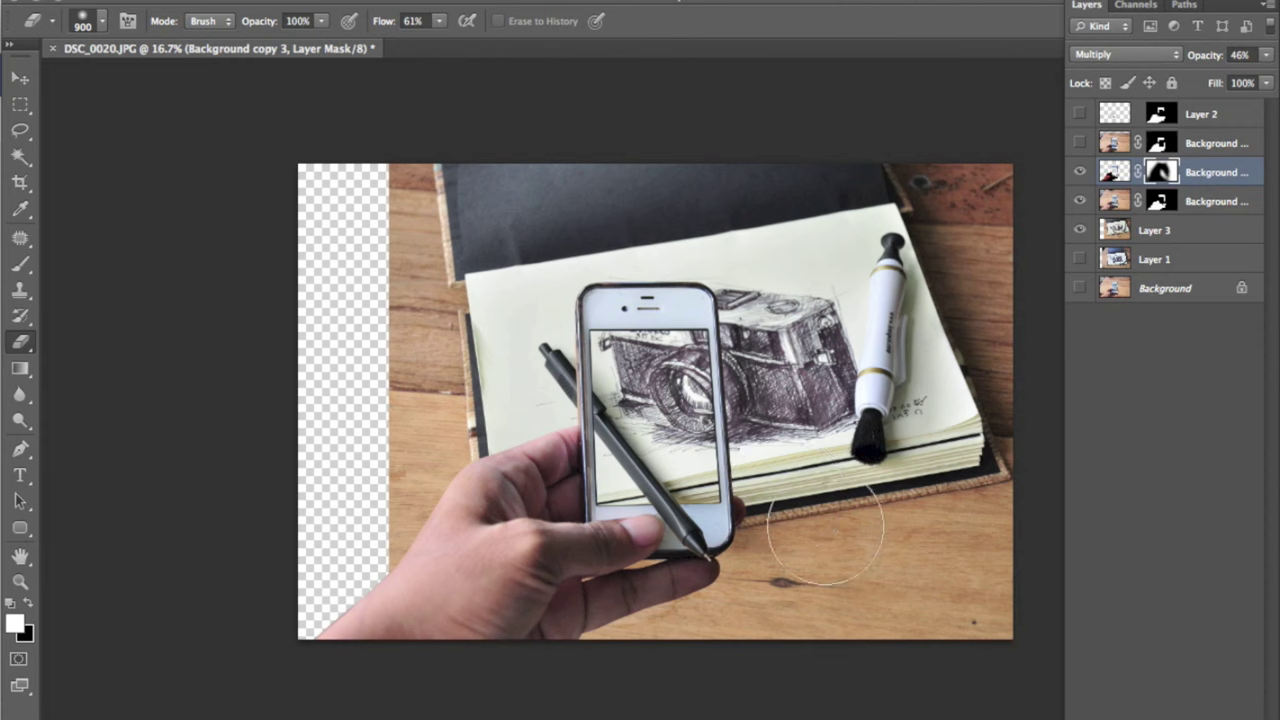
{"action": "left_click", "coordinate": [1082, 173]}
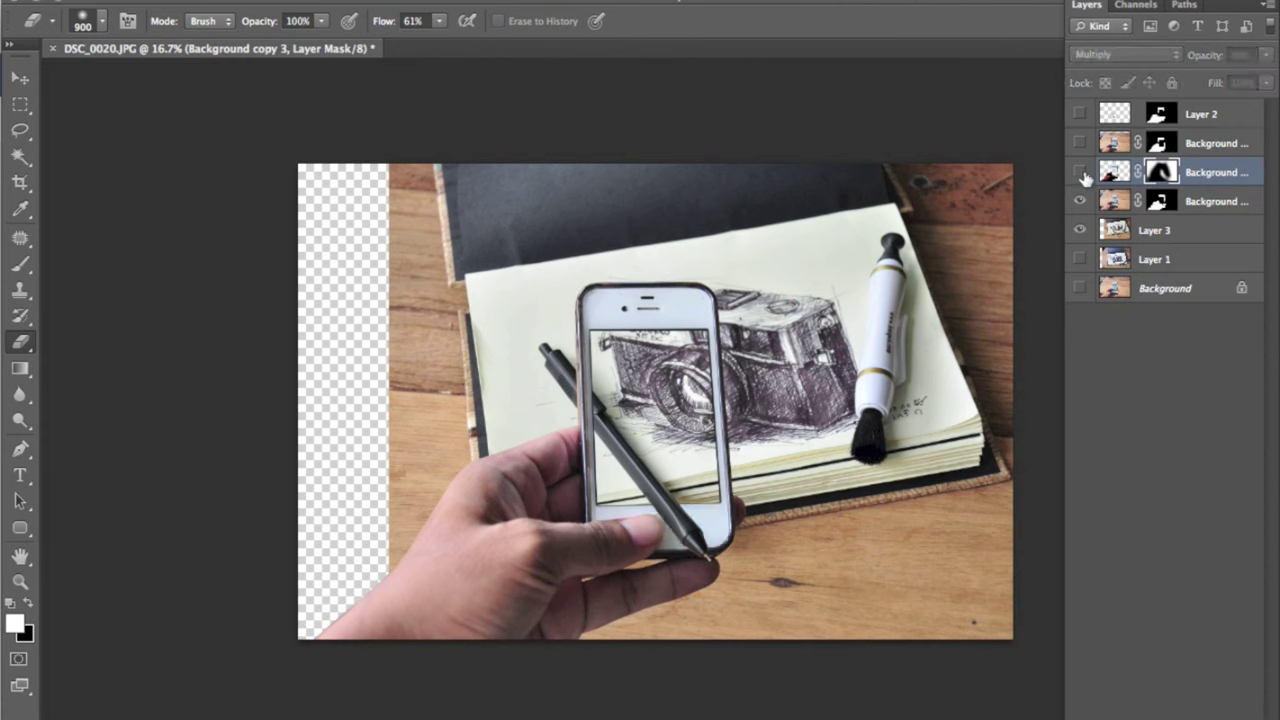
{"action": "left_click", "coordinate": [1082, 173]}
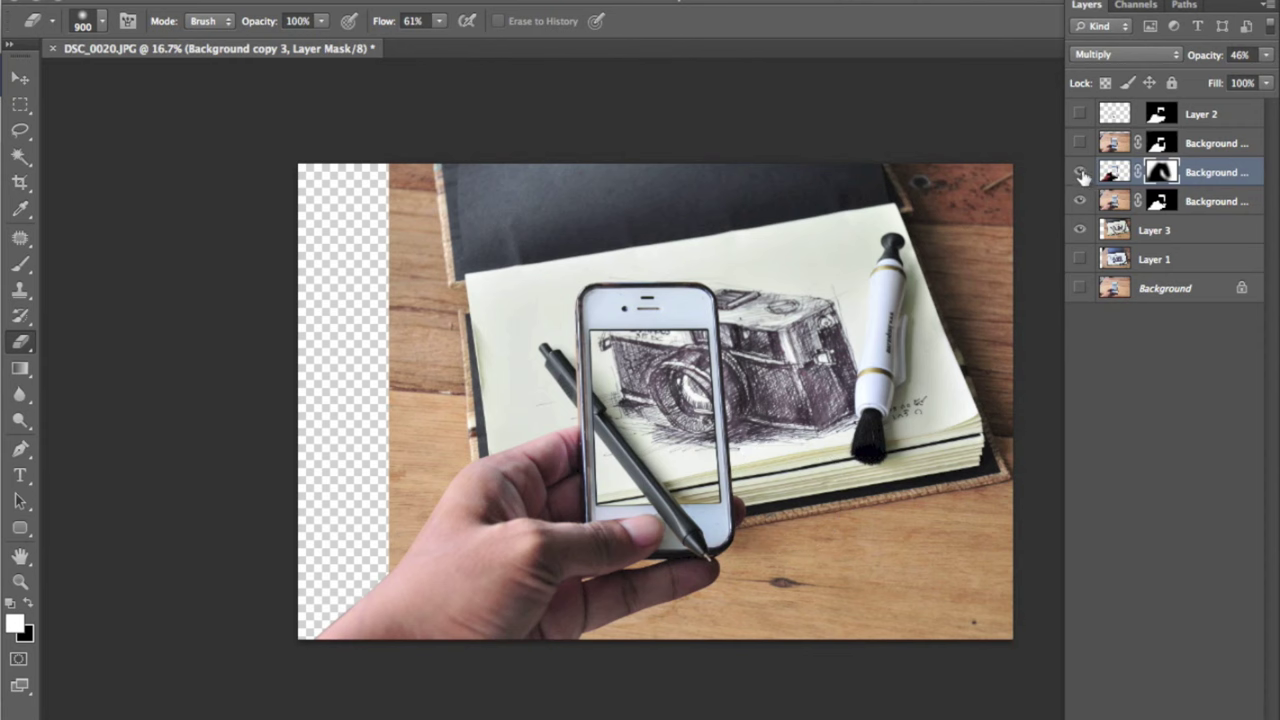
{"action": "key", "text": "ctrl+plus"}
{"action": "key", "text": "ctrl+plus"}
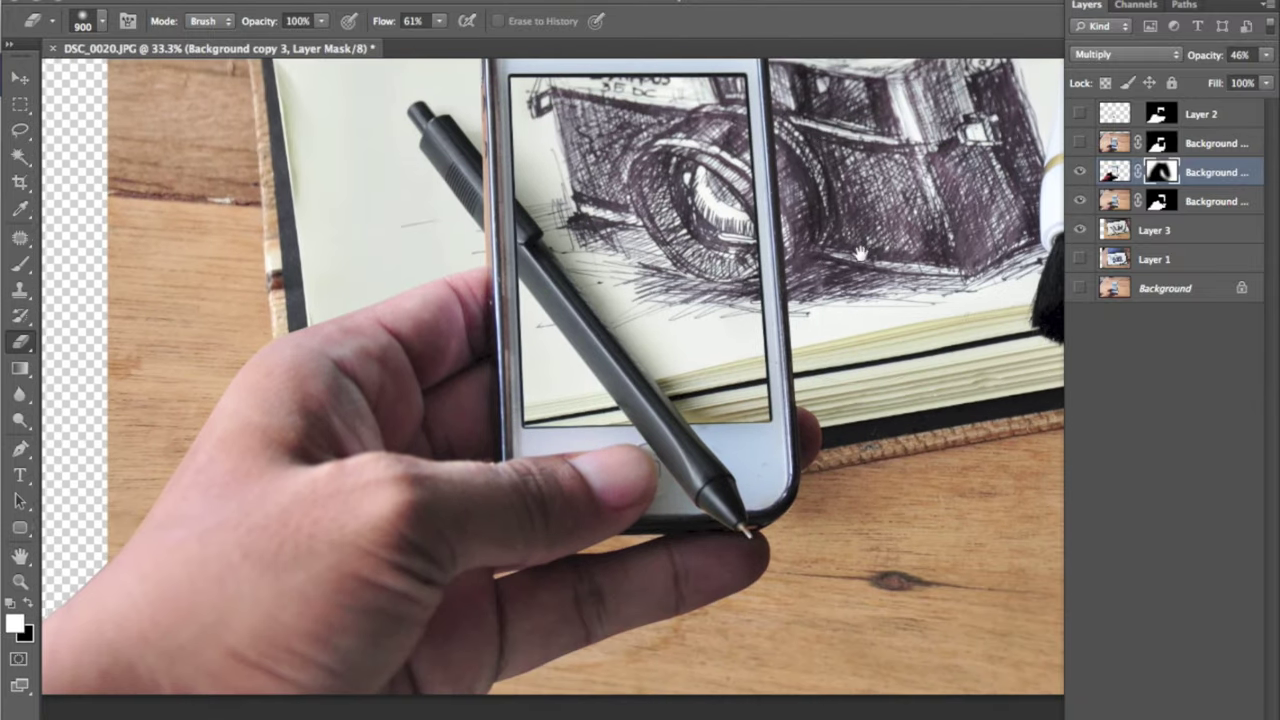
{"action": "key", "text": "bracketleft"}
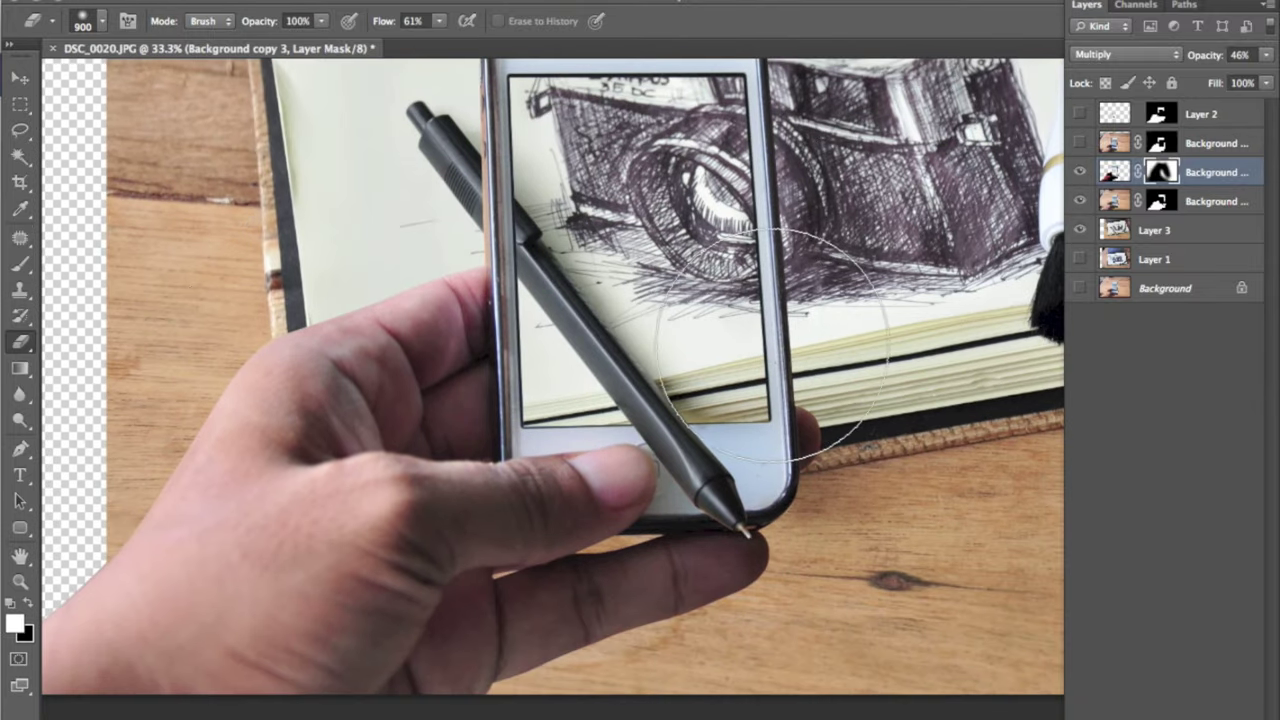
{"action": "key", "text": "bracketleft"}
{"action": "key", "text": "bracketleft"}
{"action": "key", "text": "bracketleft"}
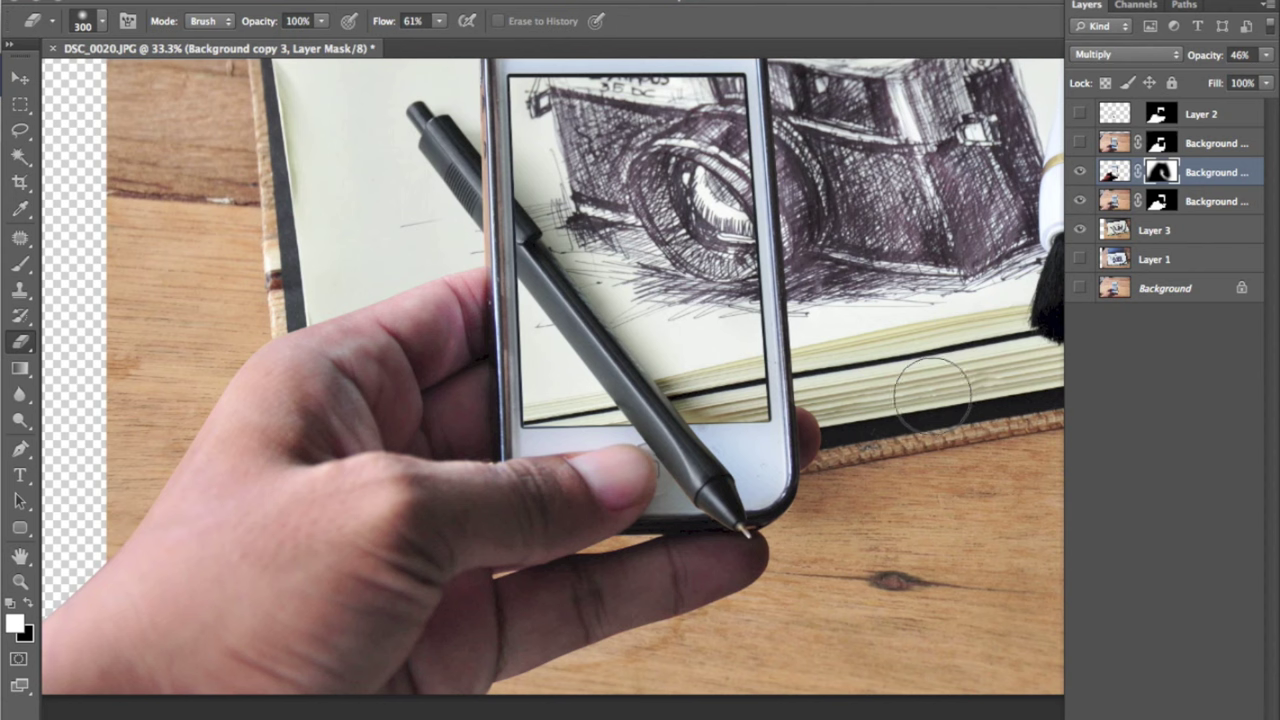
{"action": "key", "text": "ctrl+plus"}
{"action": "key", "text": "ctrl+plus"}
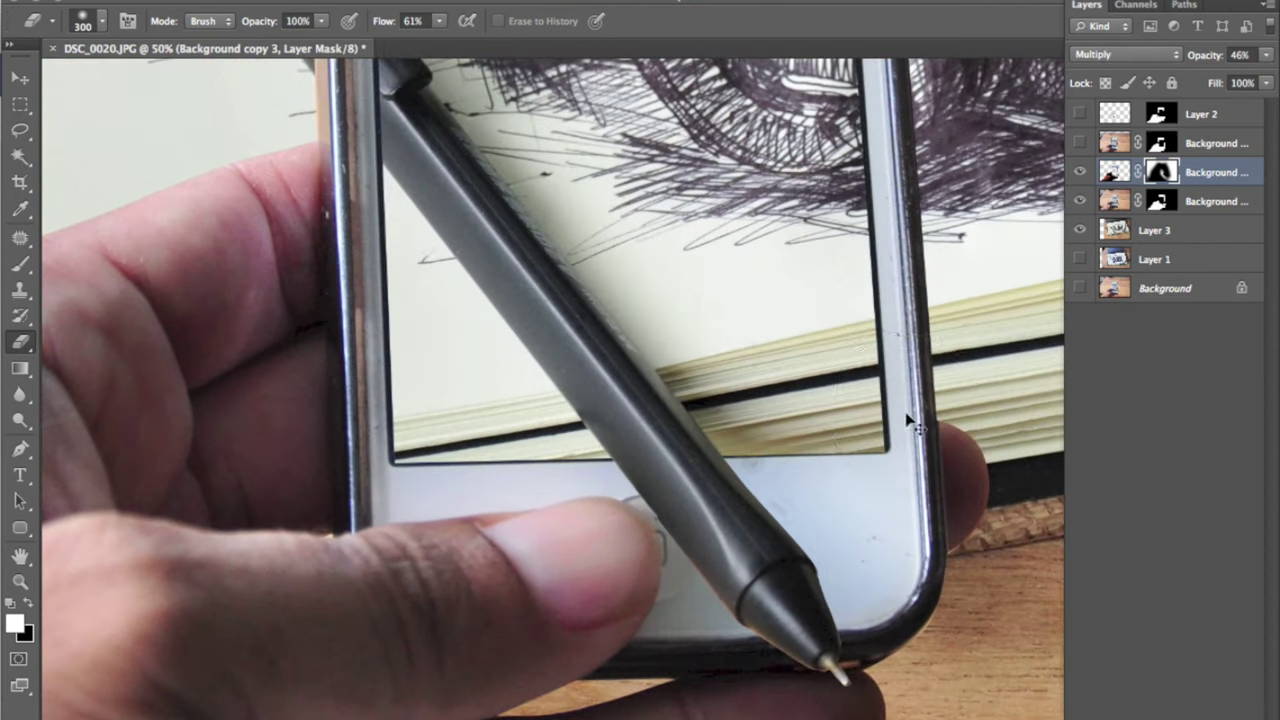
{"action": "left_click", "coordinate": [1080, 173]}
{"action": "key", "text": "ctrl+minus"}
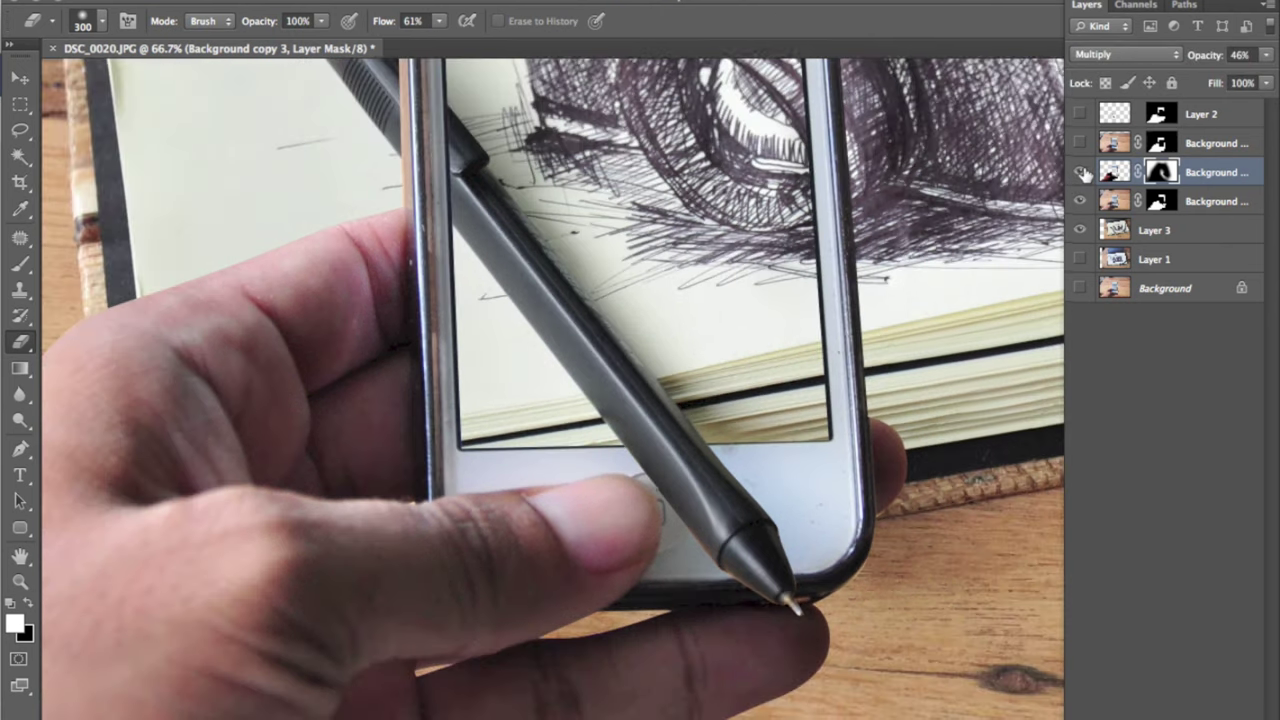
{"action": "key", "text": "ctrl+minus"}
{"action": "key", "text": "ctrl+minus"}
{"action": "key", "text": "ctrl+minus"}
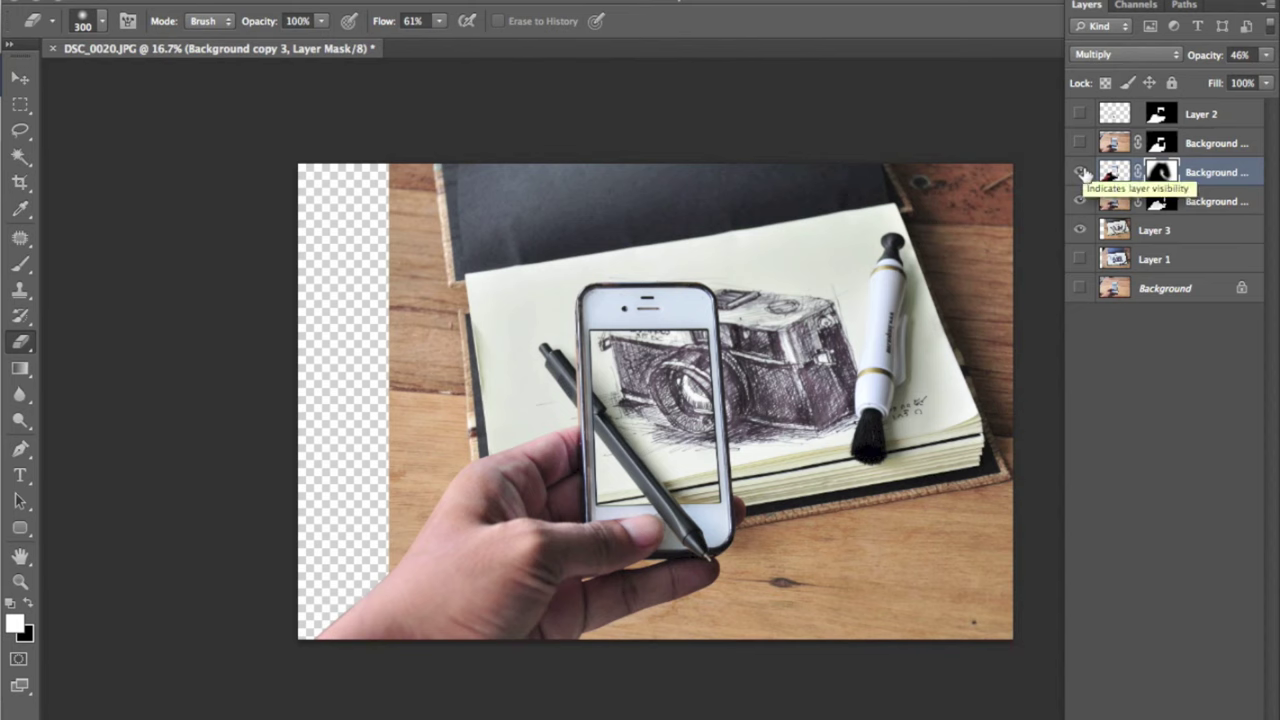
{"action": "left_click", "coordinate": [29, 85]}
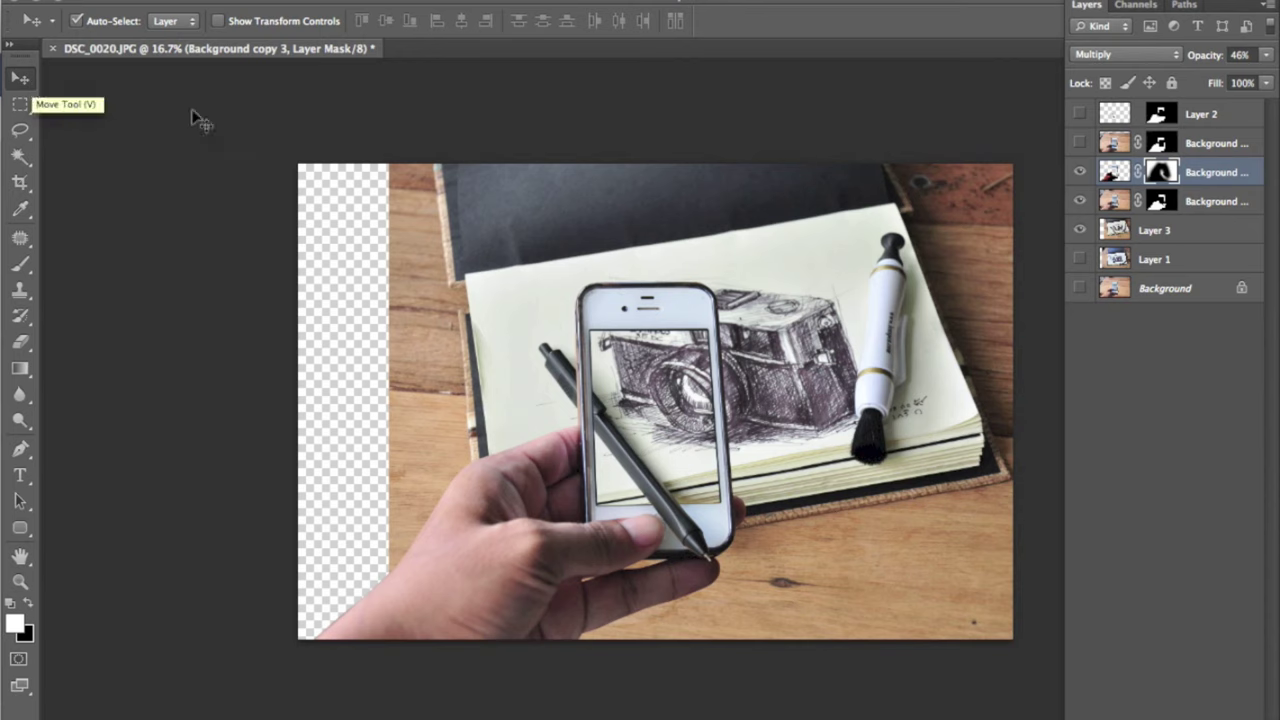
- Adjust a crop frame to cut off the transparent strip on the left
{"action": "left_click", "coordinate": [18, 106]}
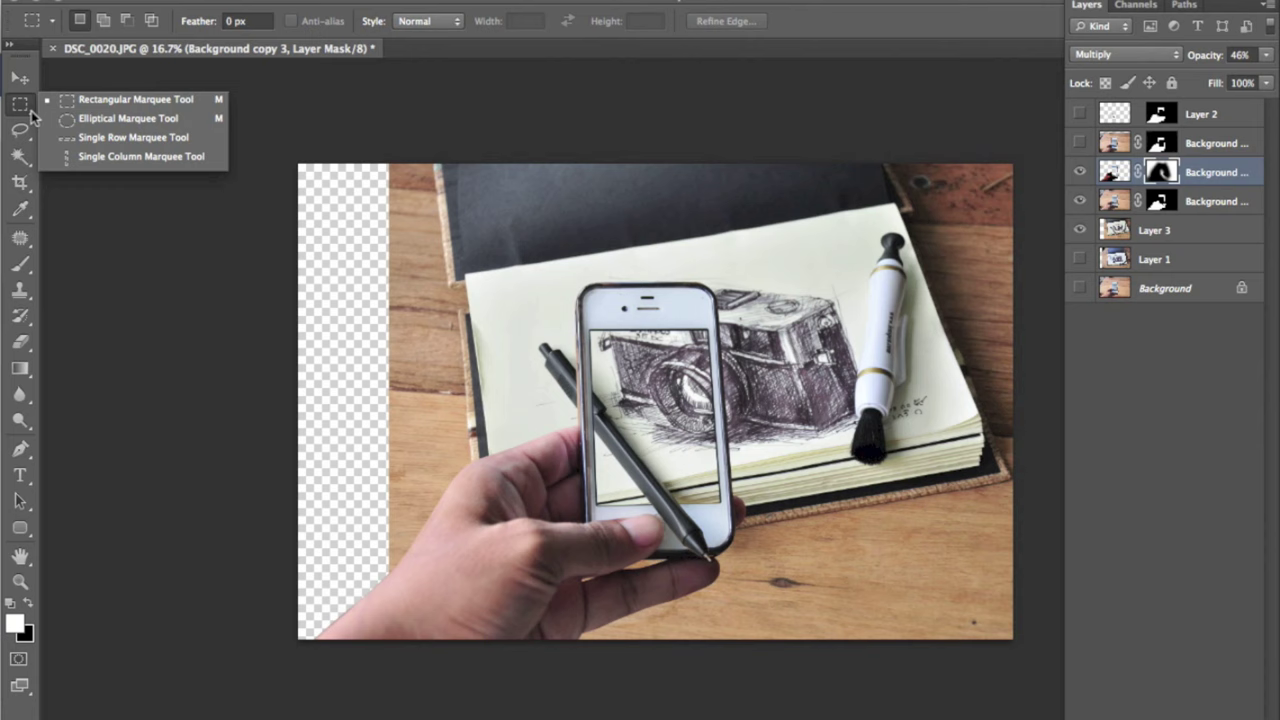
{"action": "left_click", "coordinate": [19, 104]}
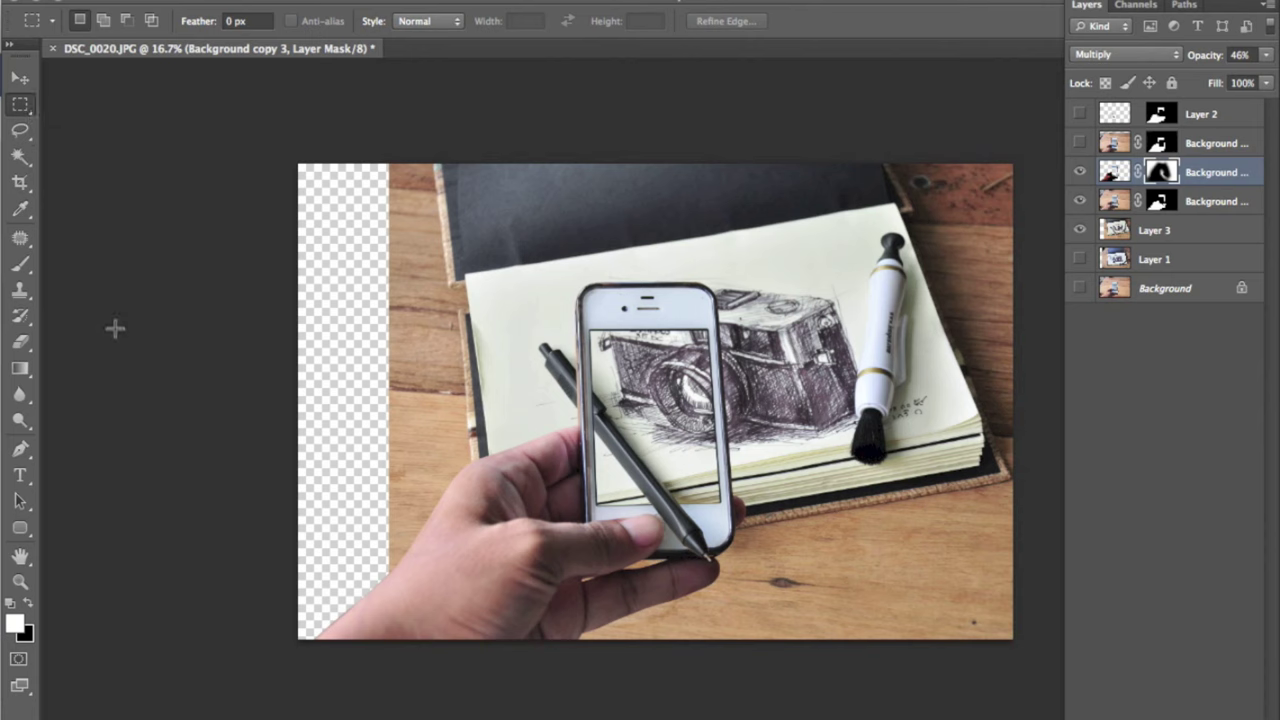
{"action": "key", "text": "c"}
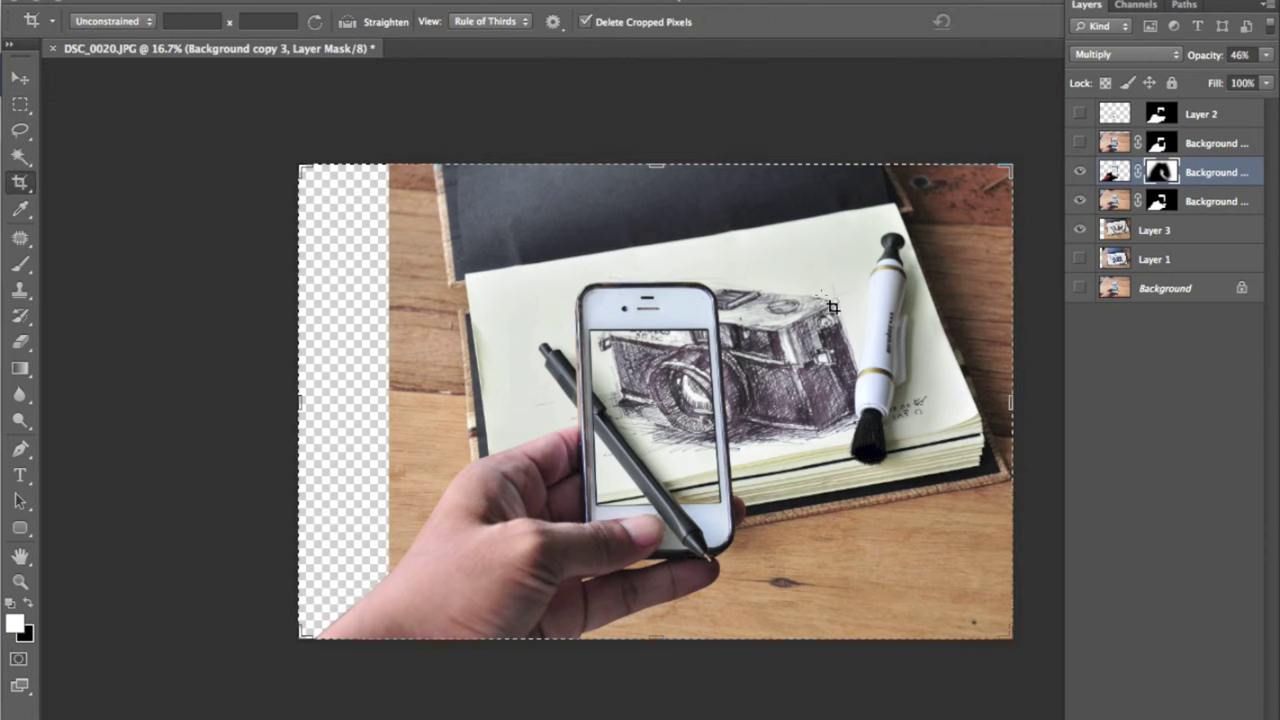
{"action": "left_click_drag", "start_coordinate": [296, 401], "coordinate": [343, 400]}
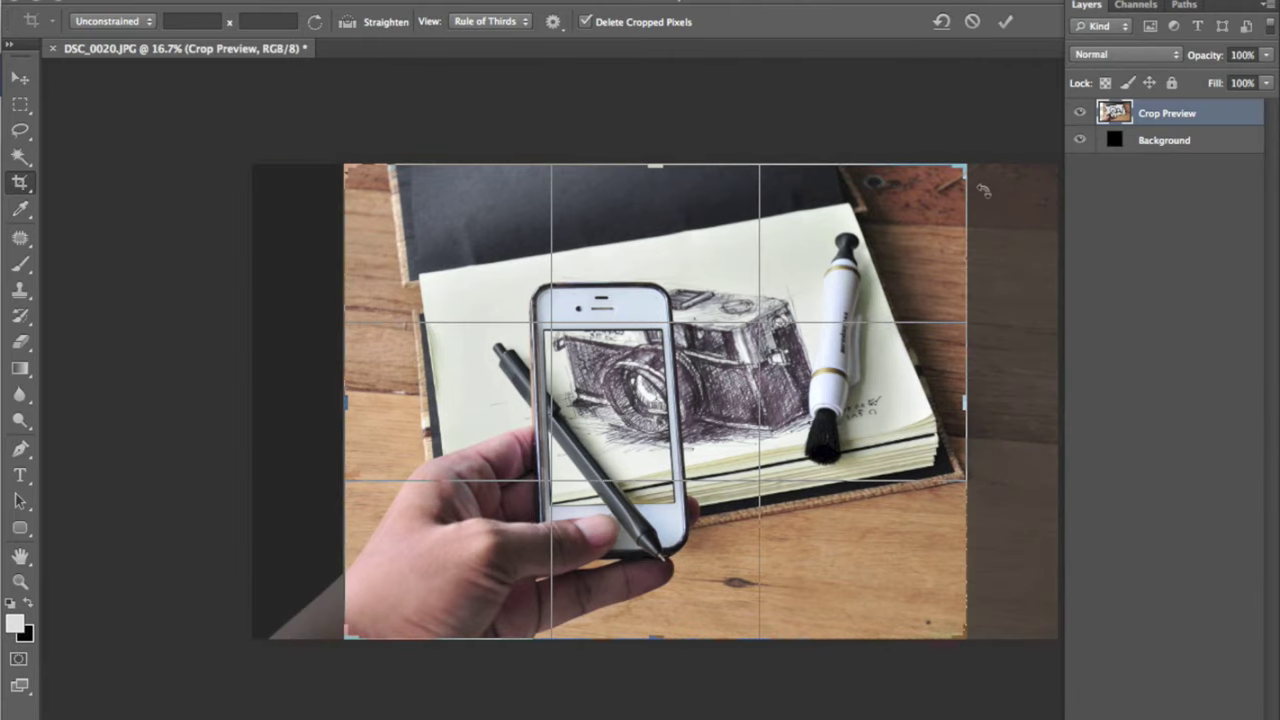
{"action": "left_click_drag", "start_coordinate": [965, 166], "coordinate": [968, 178]}
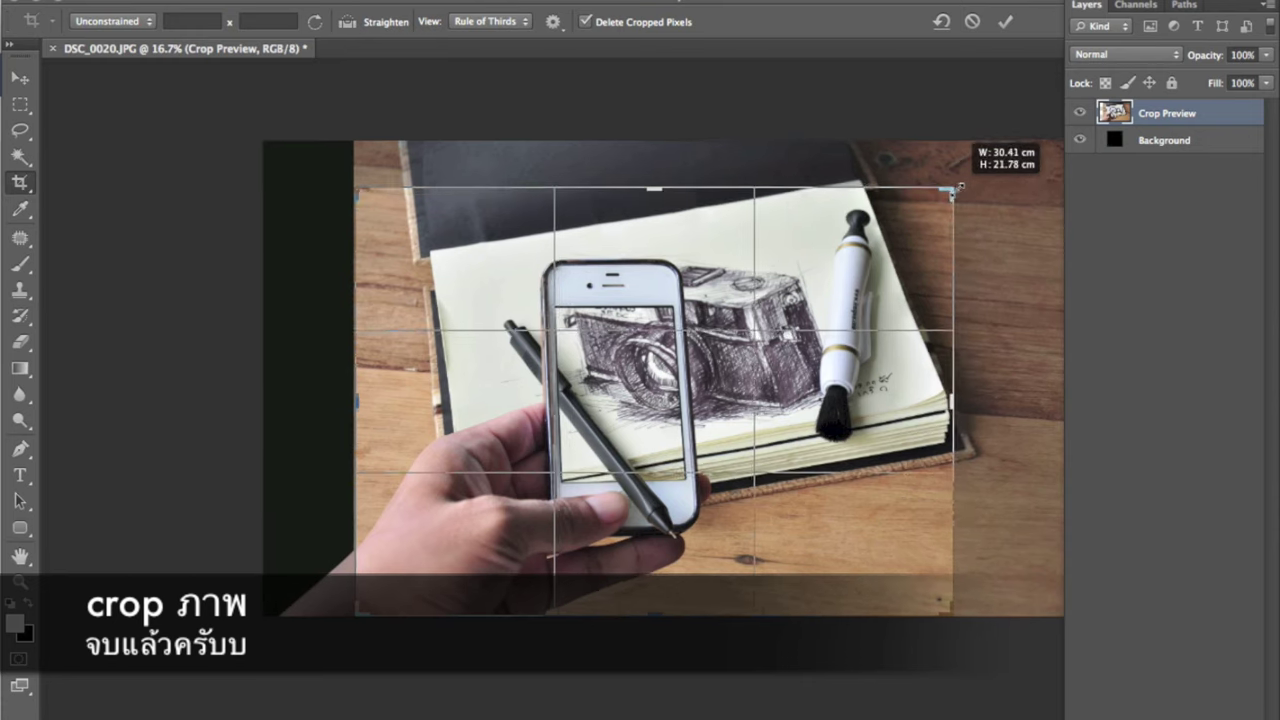
{"action": "left_click_drag", "start_coordinate": [968, 178], "coordinate": [948, 178]}
{"action": "mouse_move", "coordinate": [862, 303]}
{"action": "left_mouse_down"}
{"action": "mouse_move", "coordinate": [762, 283]}
{"action": "mouse_move", "coordinate": [790, 235]}
{"action": "mouse_move", "coordinate": [815, 262]}
{"action": "left_mouse_up"}
{"action": "mouse_move", "coordinate": [940, 165]}
{"action": "left_mouse_down"}
{"action": "mouse_move", "coordinate": [880, 149]}
{"action": "mouse_move", "coordinate": [852, 168]}
{"action": "mouse_move", "coordinate": [978, 176]}
{"action": "left_mouse_up"}
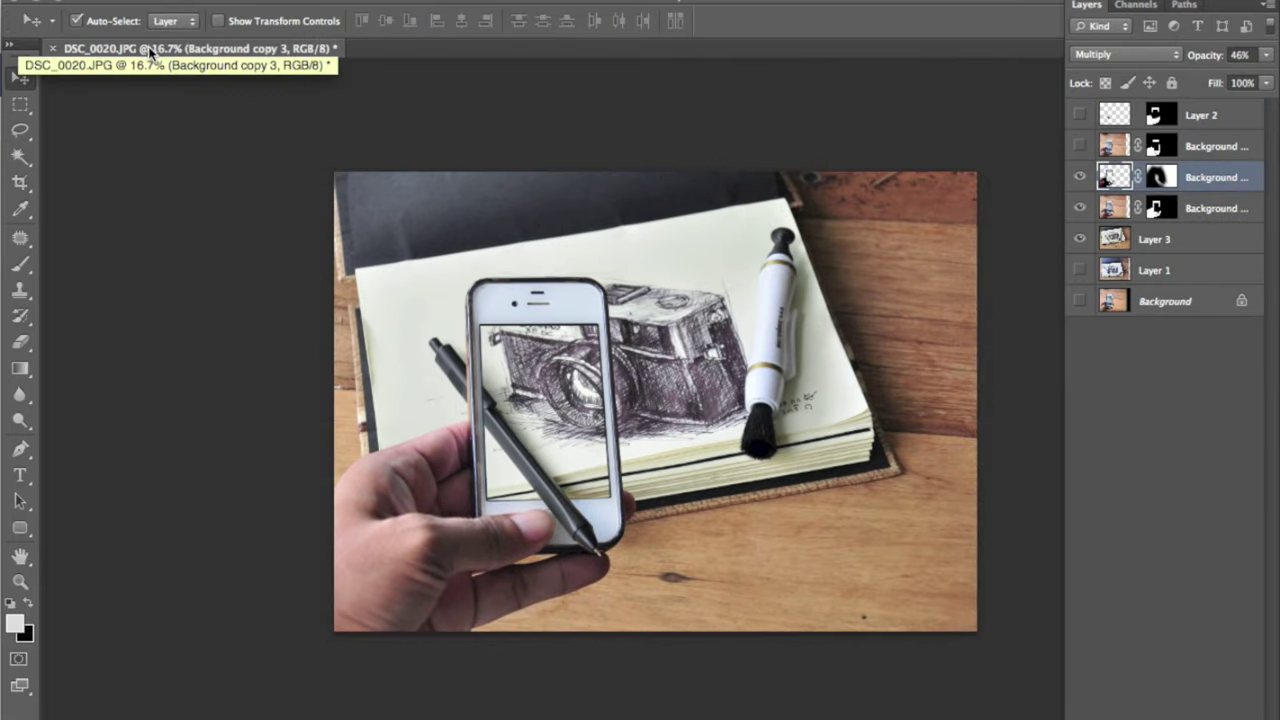
- Redo the crop with its top-left corner inside the photo, commit it, and save
{"action": "key", "text": "c"}
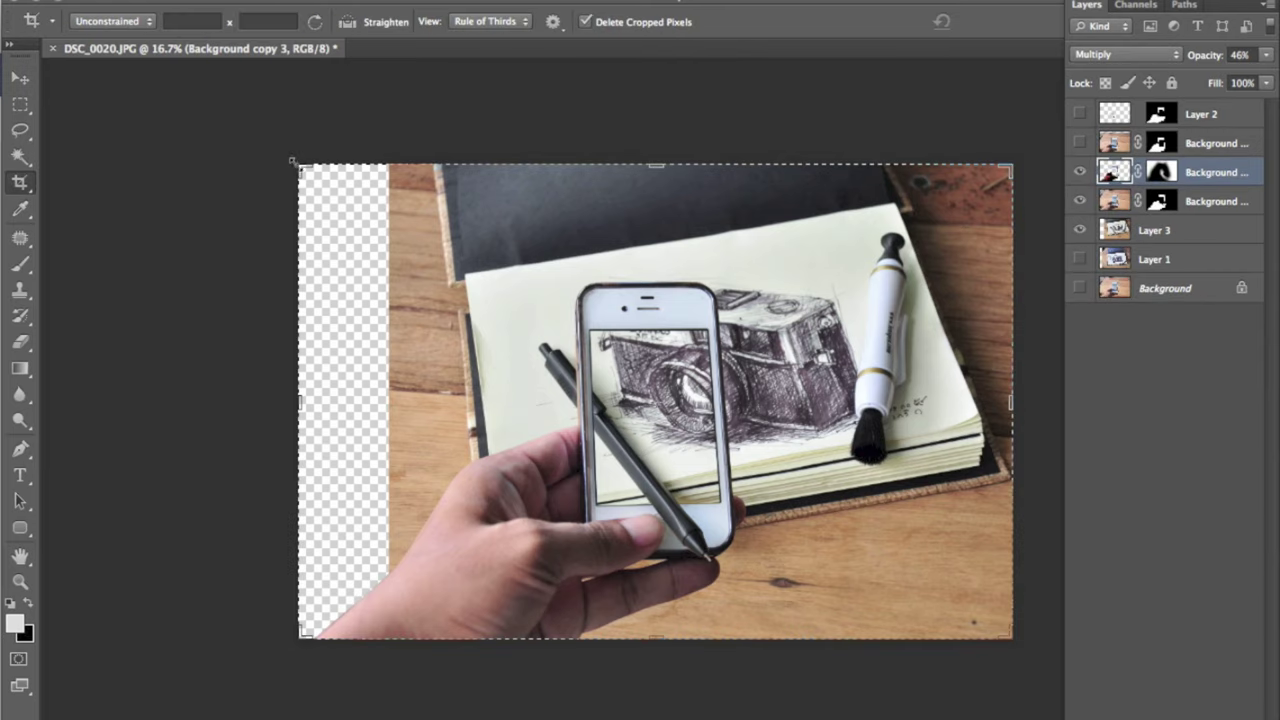
{"action": "left_click_drag", "start_coordinate": [300, 163], "coordinate": [338, 205]}
{"action": "key", "text": "Return"}
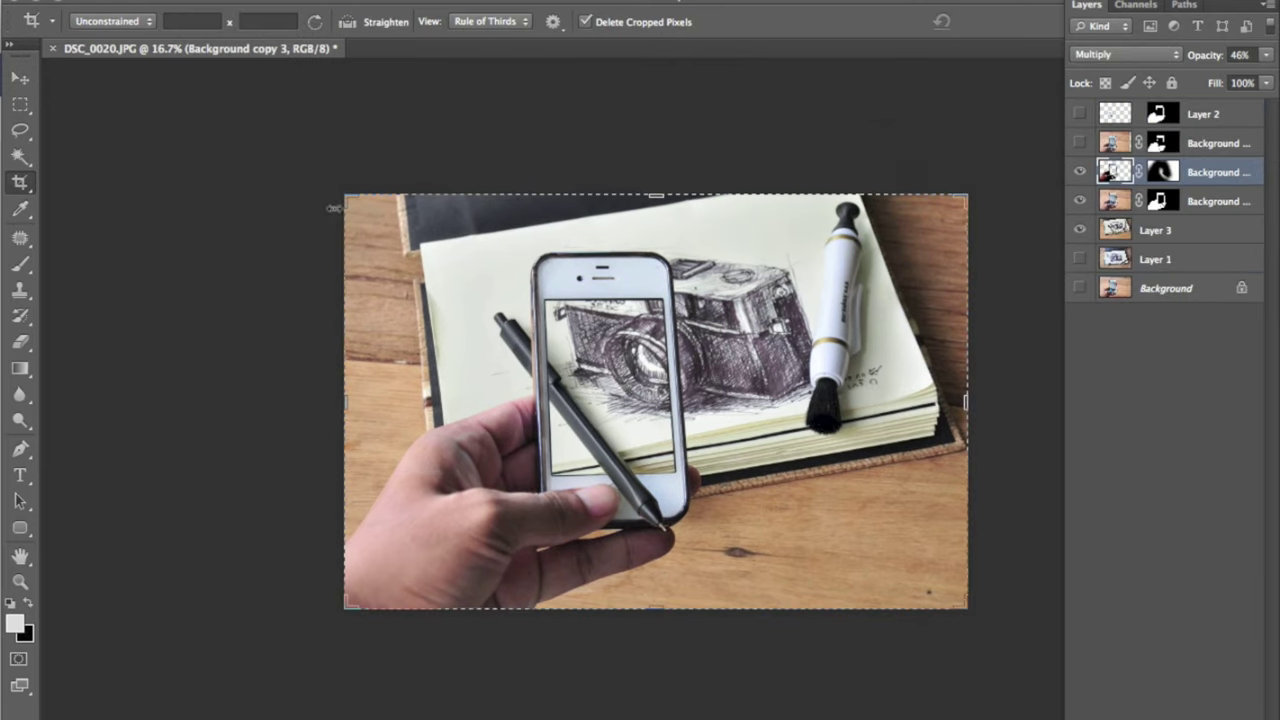
{"action": "key", "text": "v"}
{"action": "left_click", "coordinate": [160, 2]}
{"action": "left_click", "coordinate": [175, 184]}
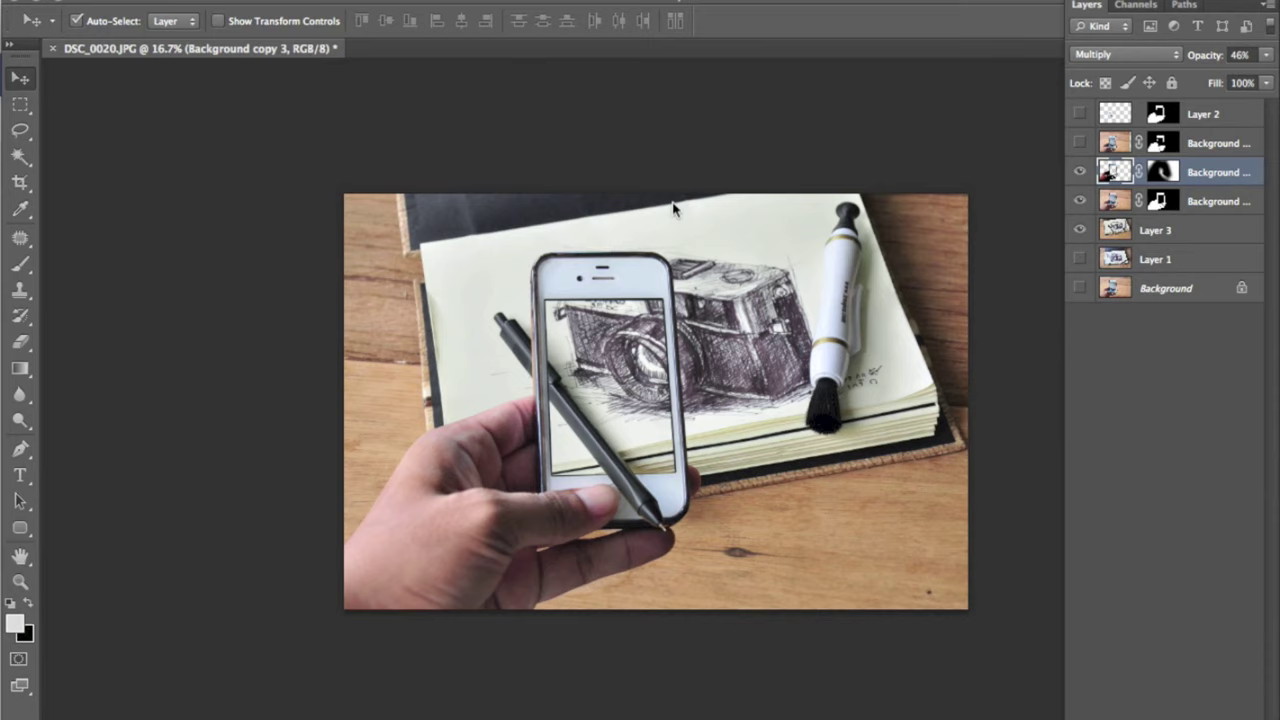
- Save the composite as 3D pop out1.psd in the 3d folder in Photoshop format
{"action": "type", "text": "D pop out1.psd"}
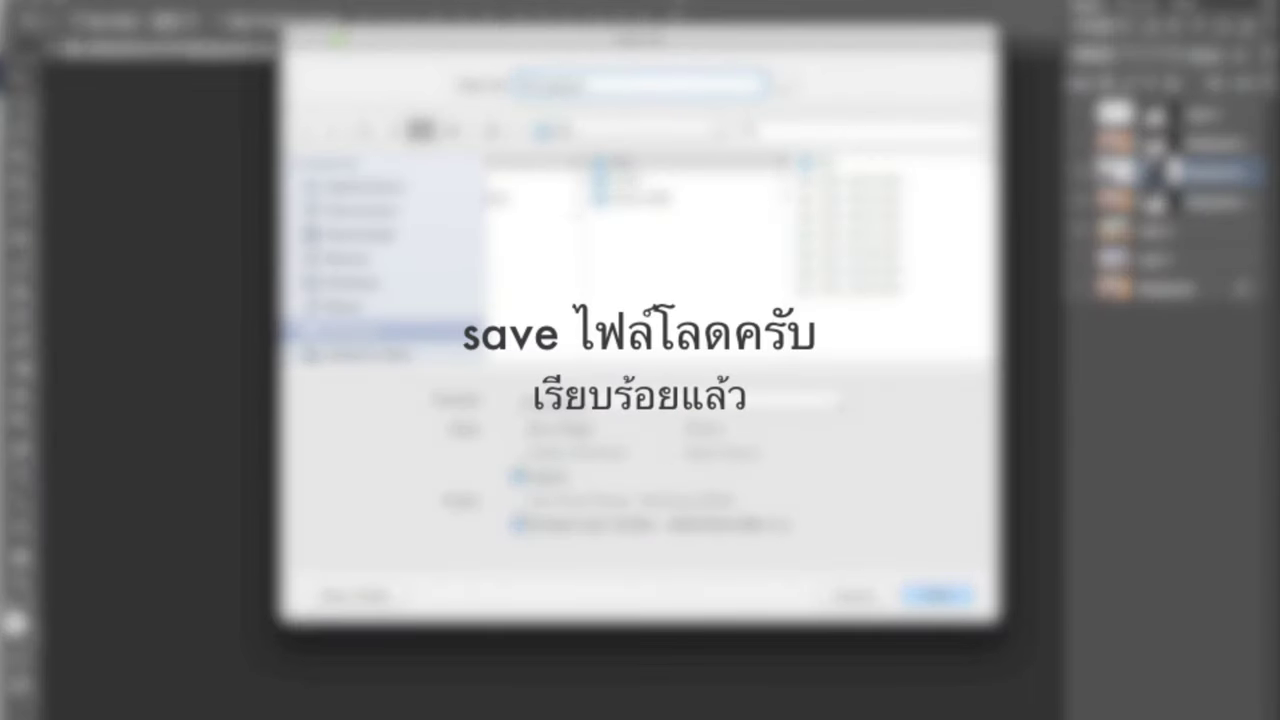
{"action": "left_click", "coordinate": [688, 182]}
{"action": "key", "text": "Up"}
{"action": "left_click", "coordinate": [937, 594]}
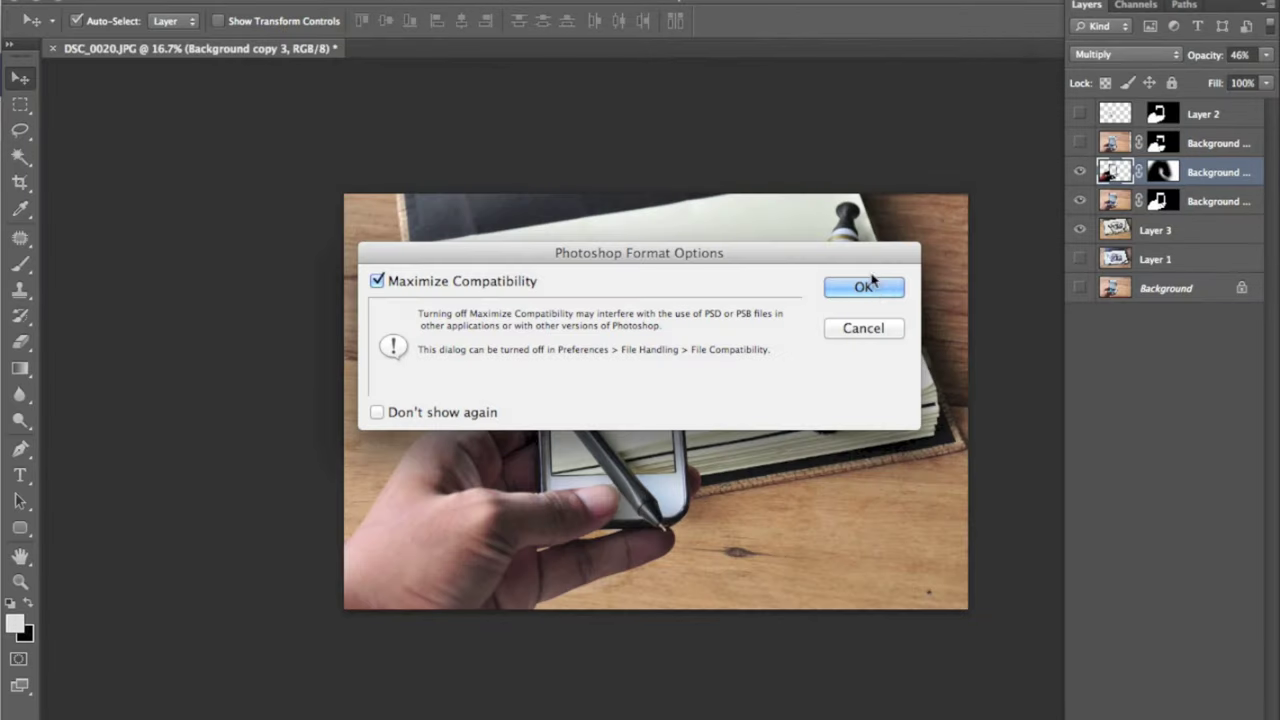
{"action": "left_click", "coordinate": [863, 288]}
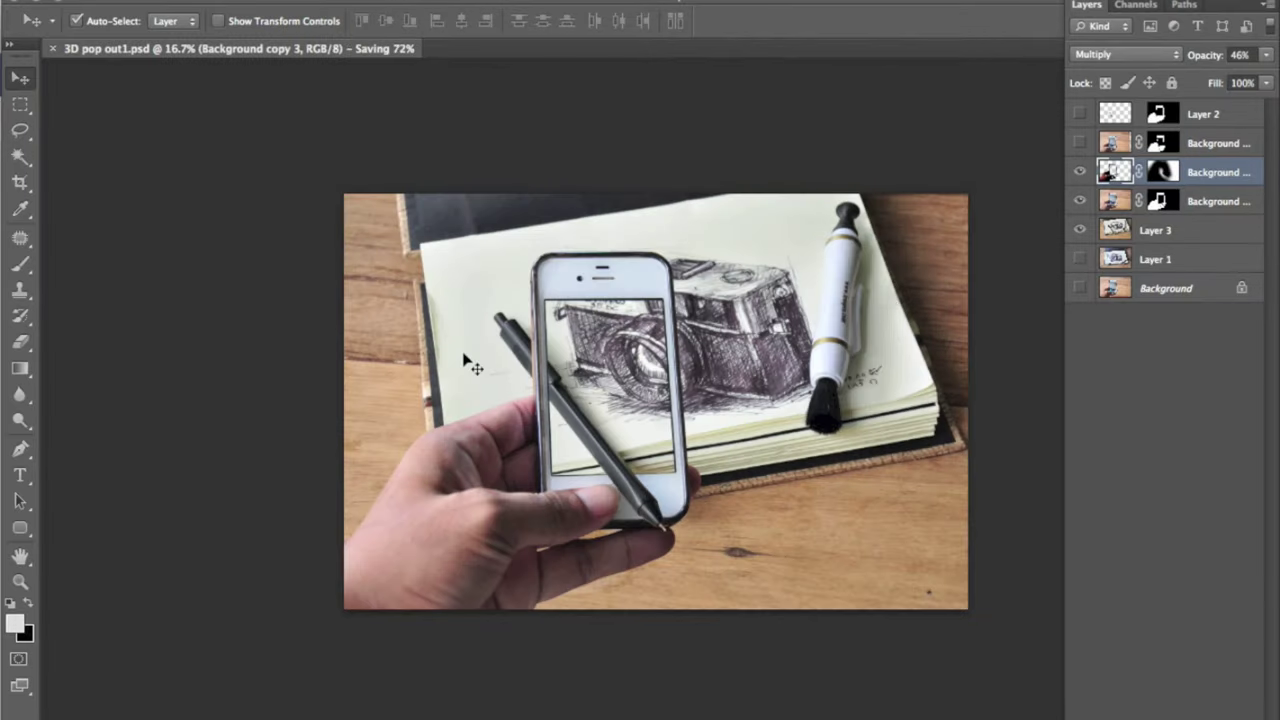